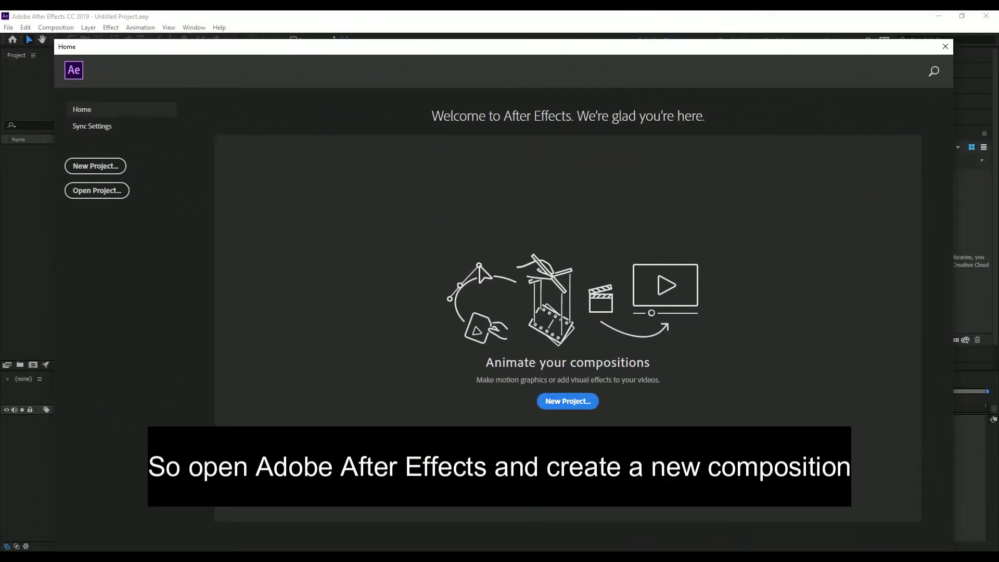
Start a new empty After Effects project
click(566, 407)
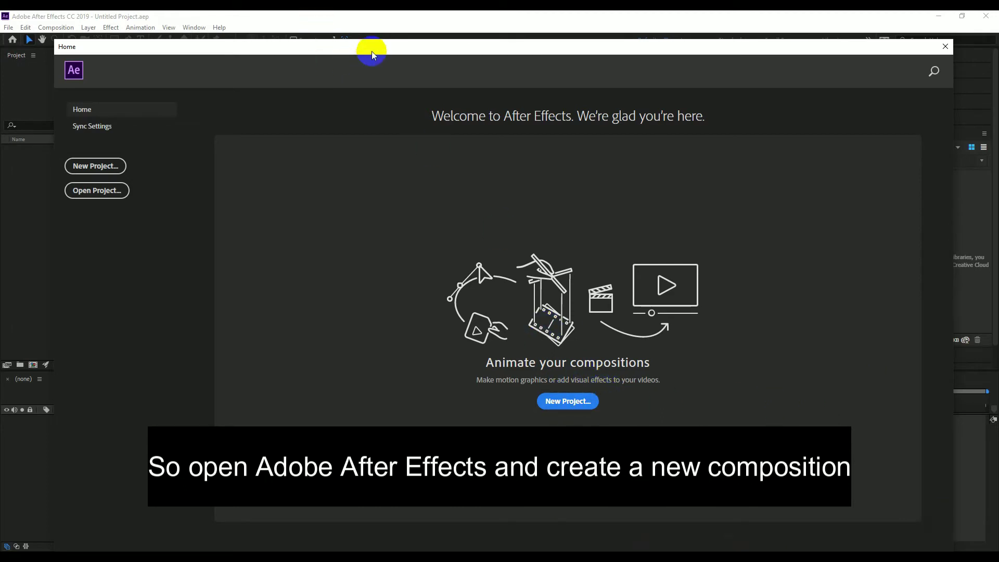
click(424, 63)
click(575, 404)
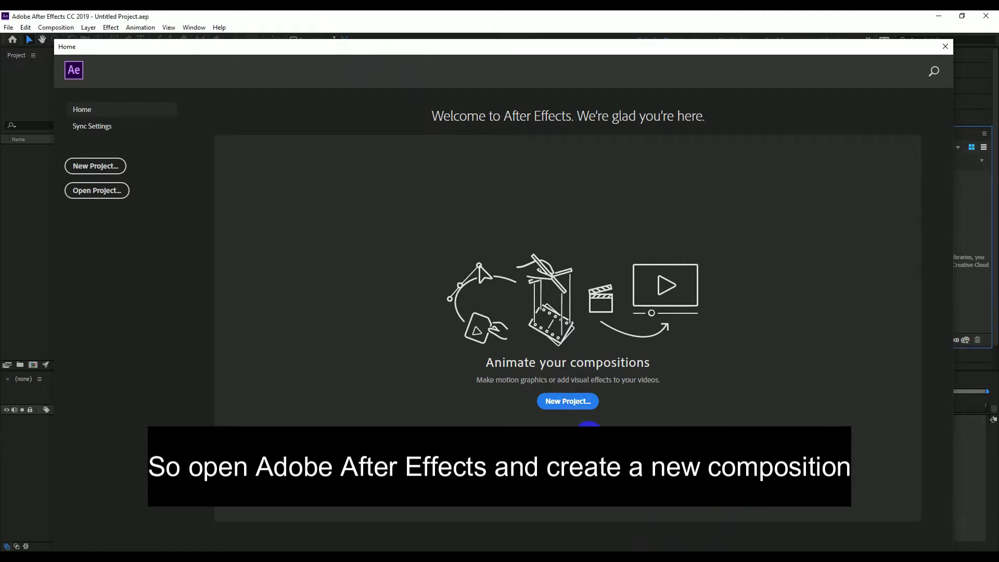
click(589, 410)
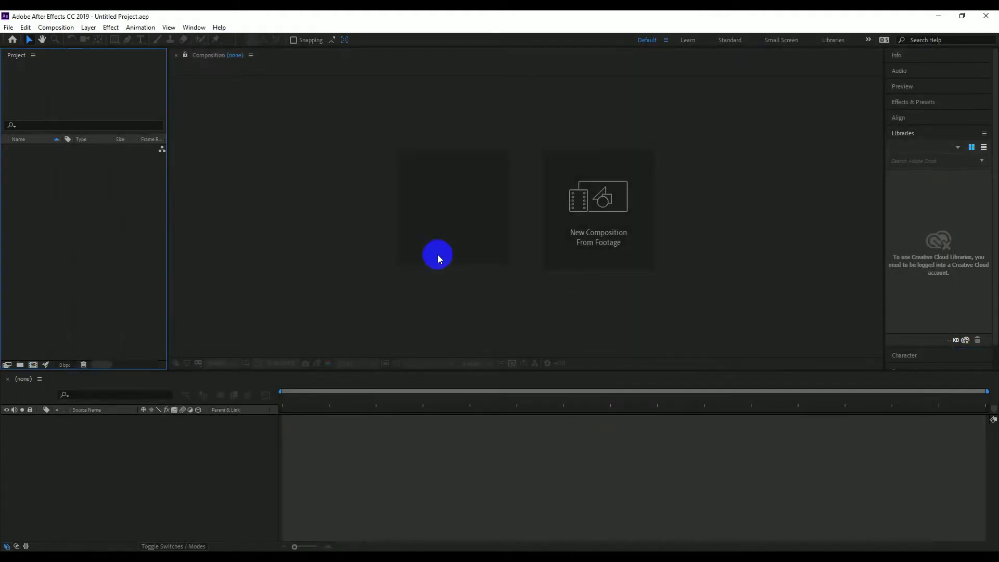
Create Comp 1 with the HDTV 1080 preset at 30 fps, 20 seconds long
click(460, 209)
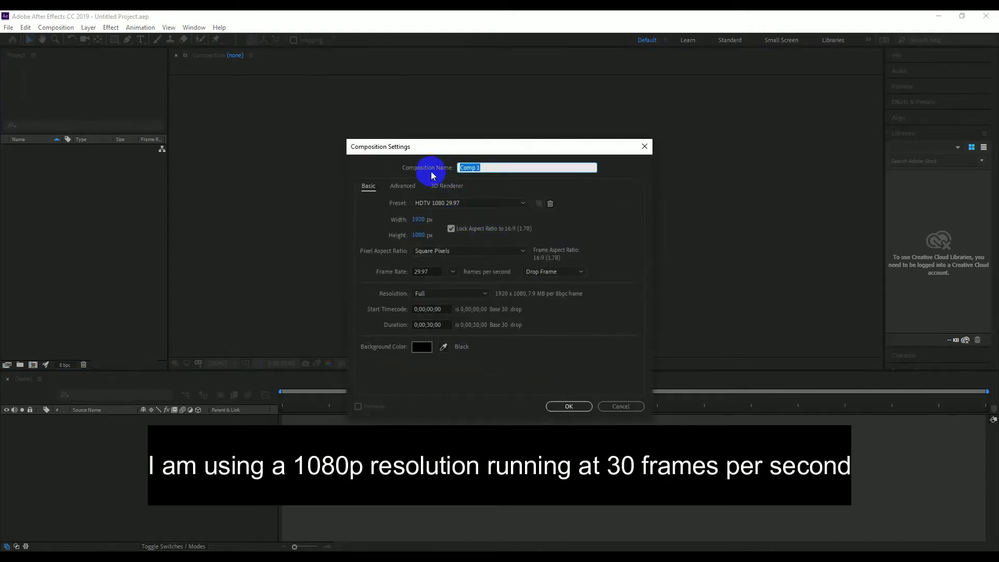
click(475, 204)
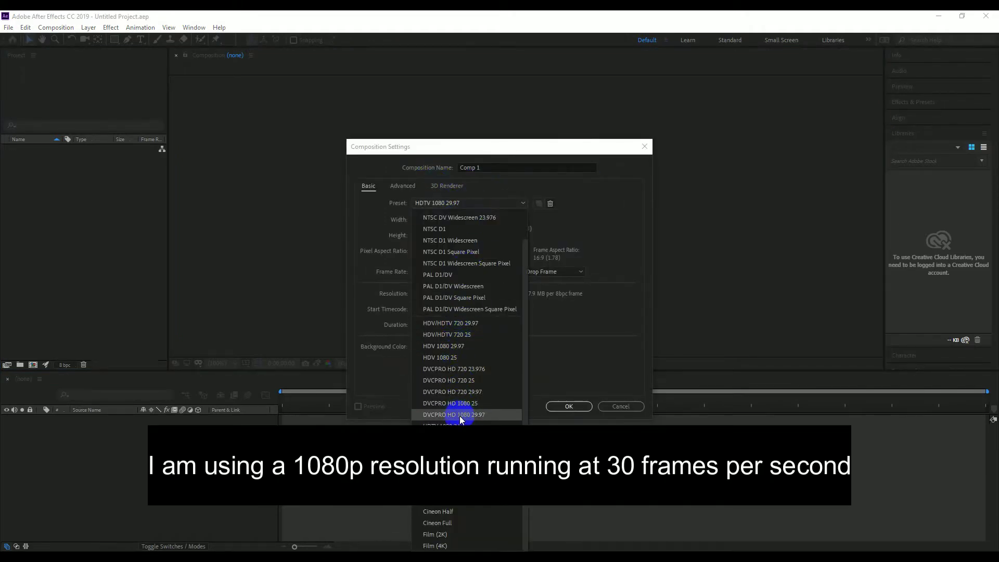
click(599, 362)
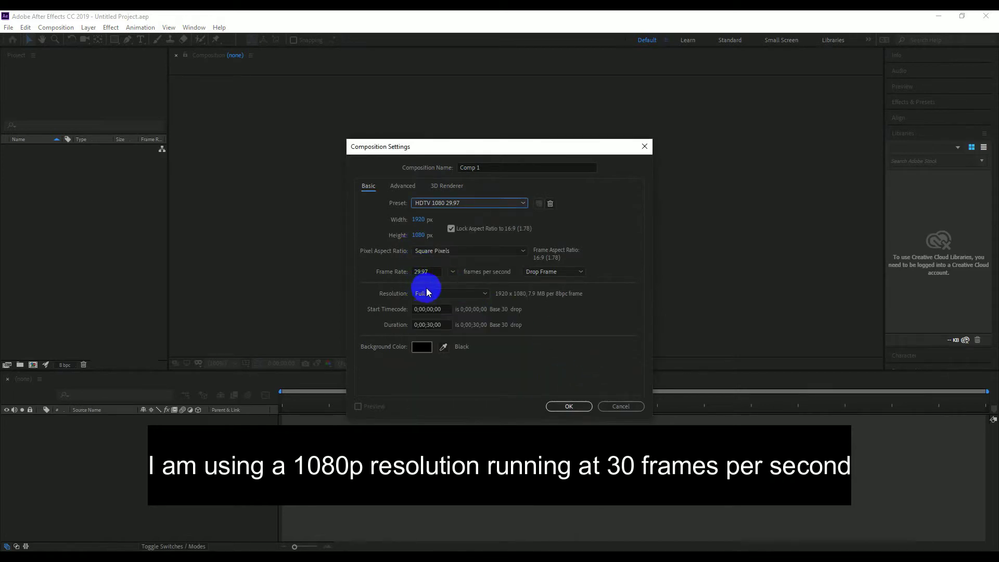
click(447, 274)
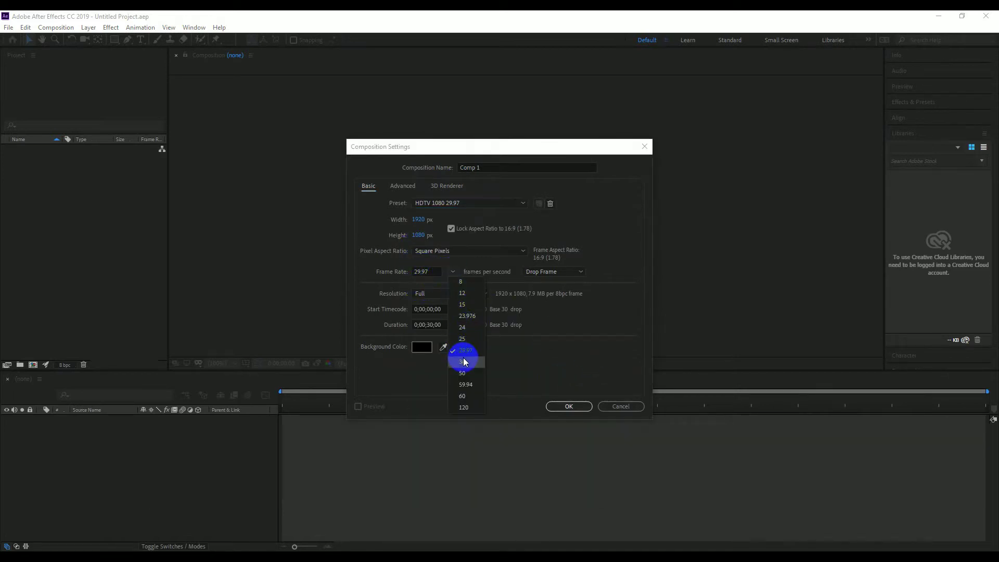
click(468, 344)
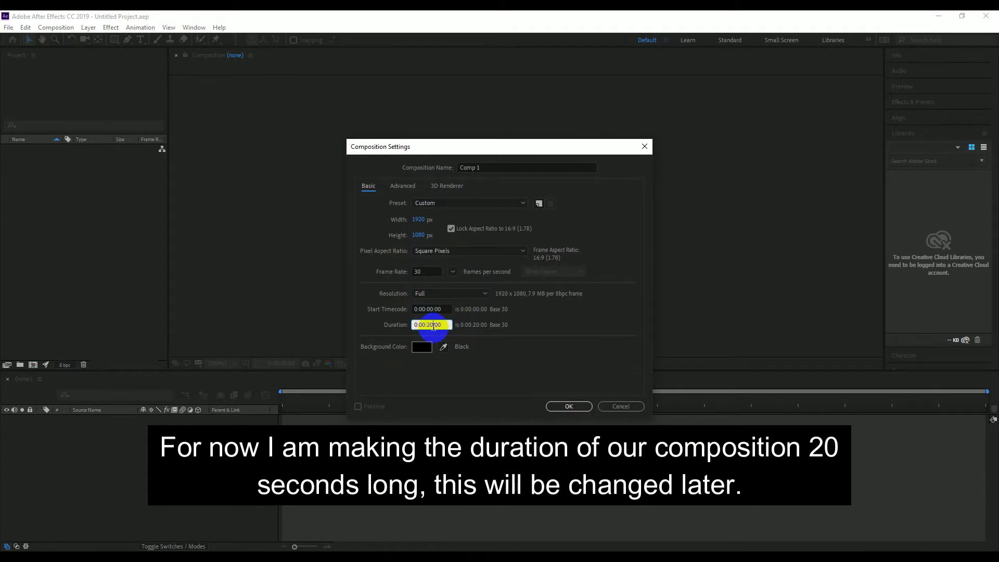
click(570, 406)
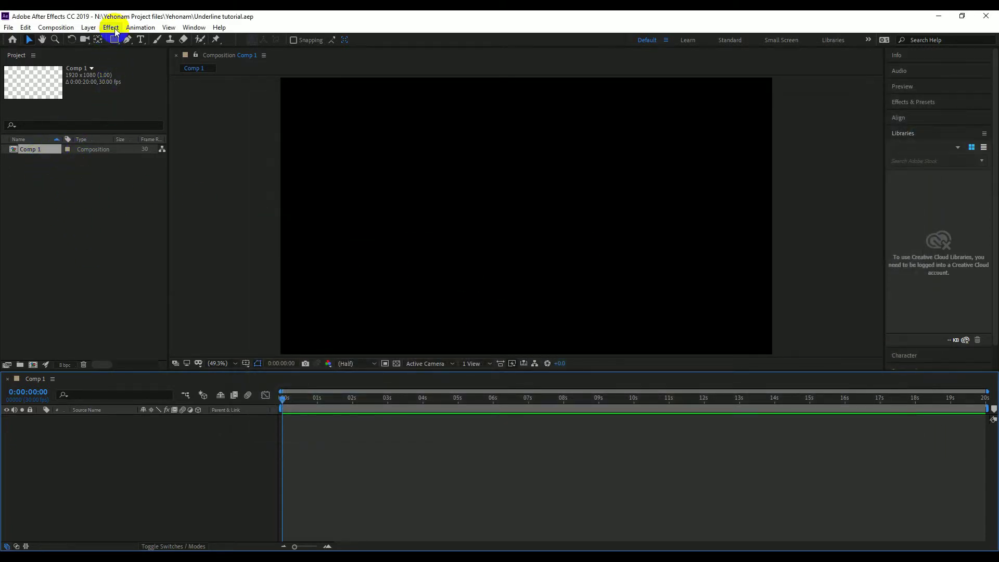
Add a new text layer to Comp 1 from the timeline's New menu
right_click(156, 455)
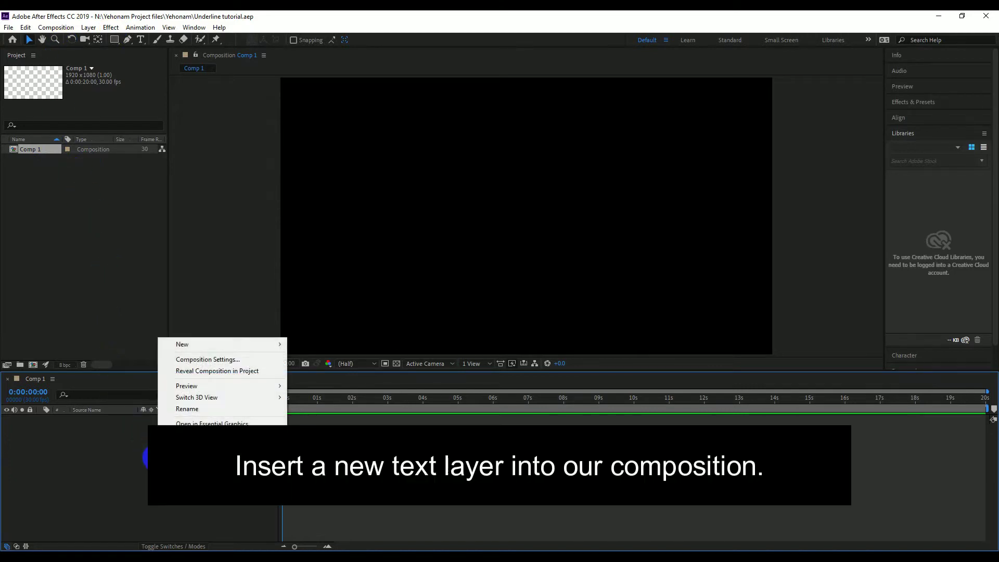
click(185, 346)
click(322, 356)
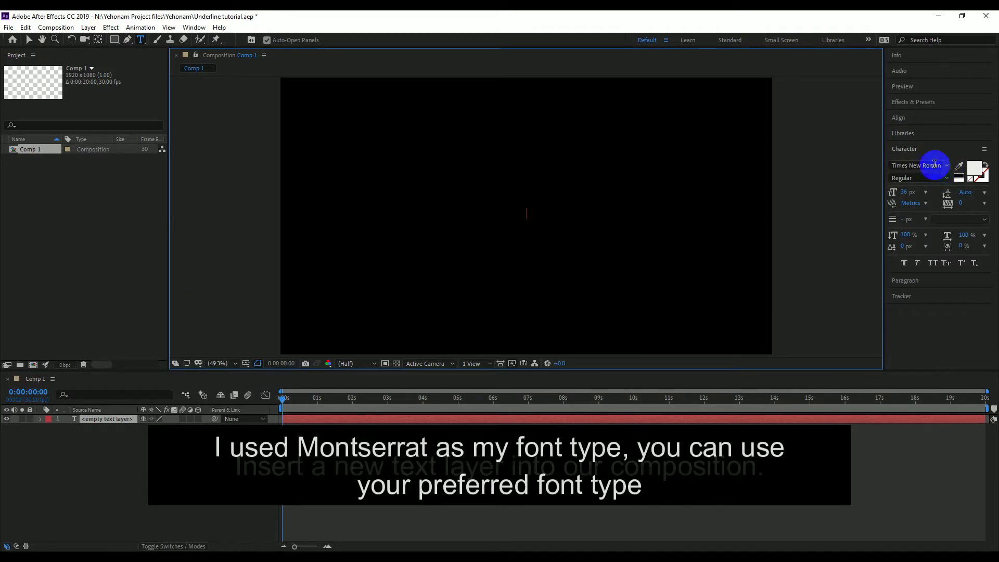
Set the font to Montserrat ExtraBold Italic and enter the text ADOBE AFTER EFFECTS
click(935, 165)
text(Mont)
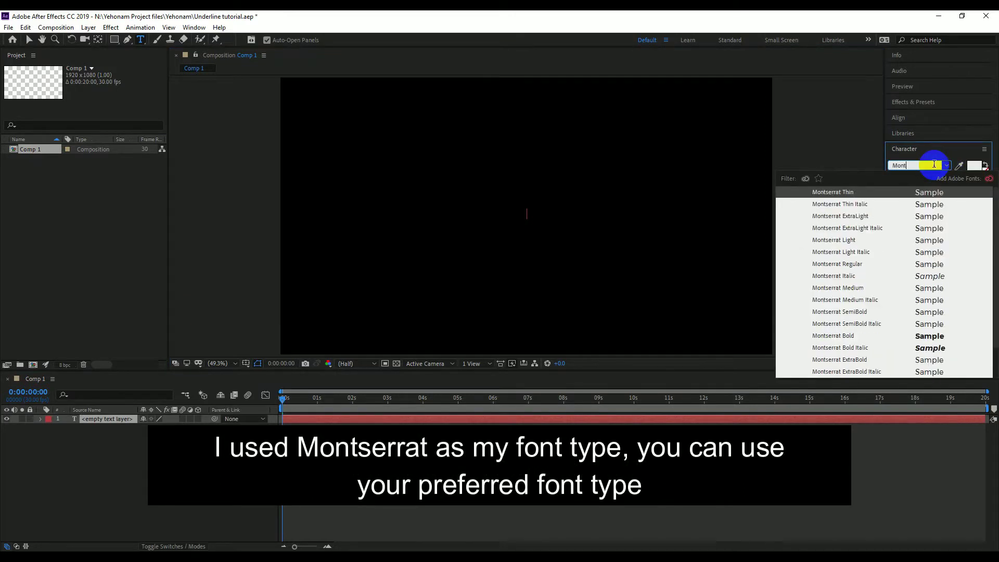
text(ser)
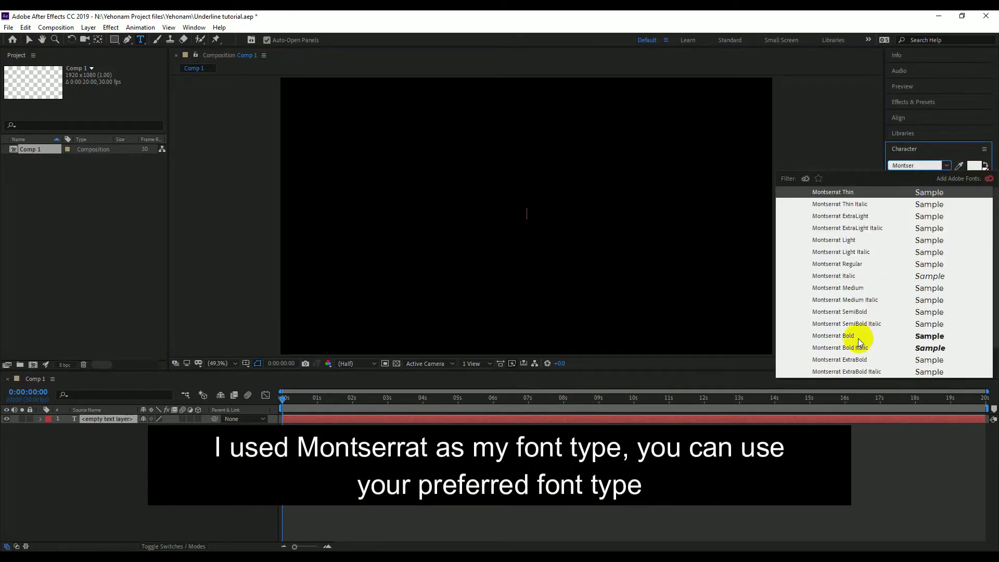
click(861, 371)
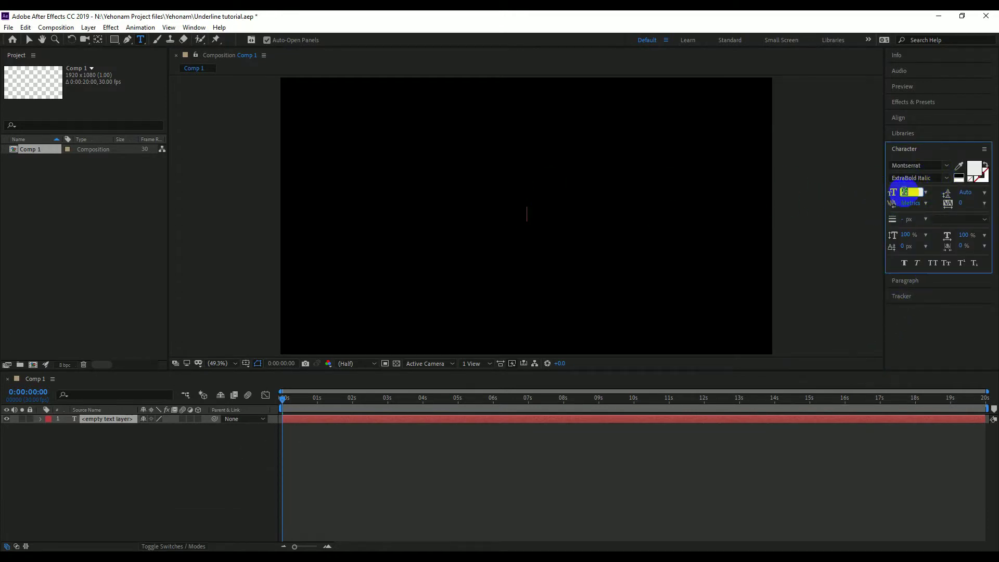
key(Return)
text(ADOBE AFT)
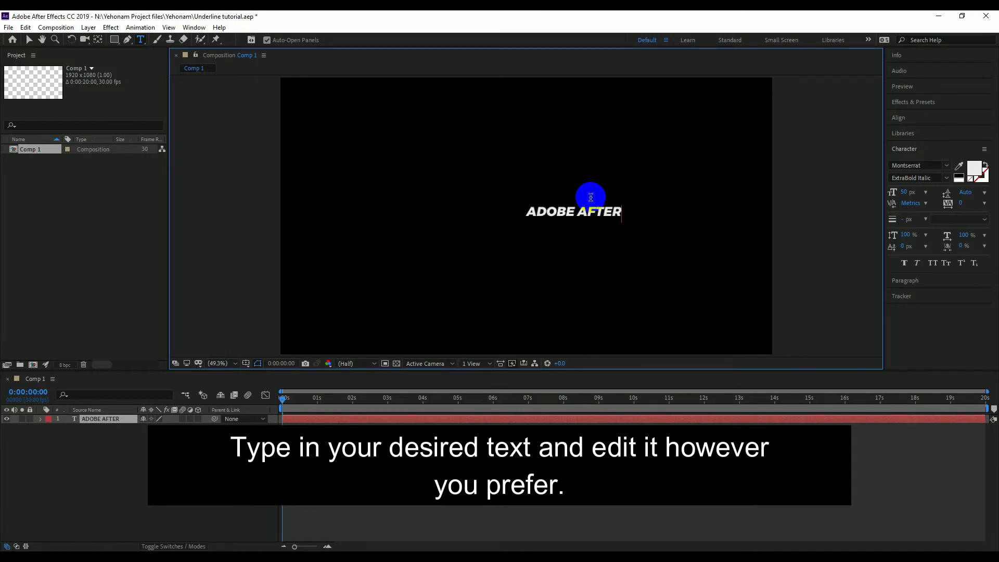
text(ER EFFECTS)
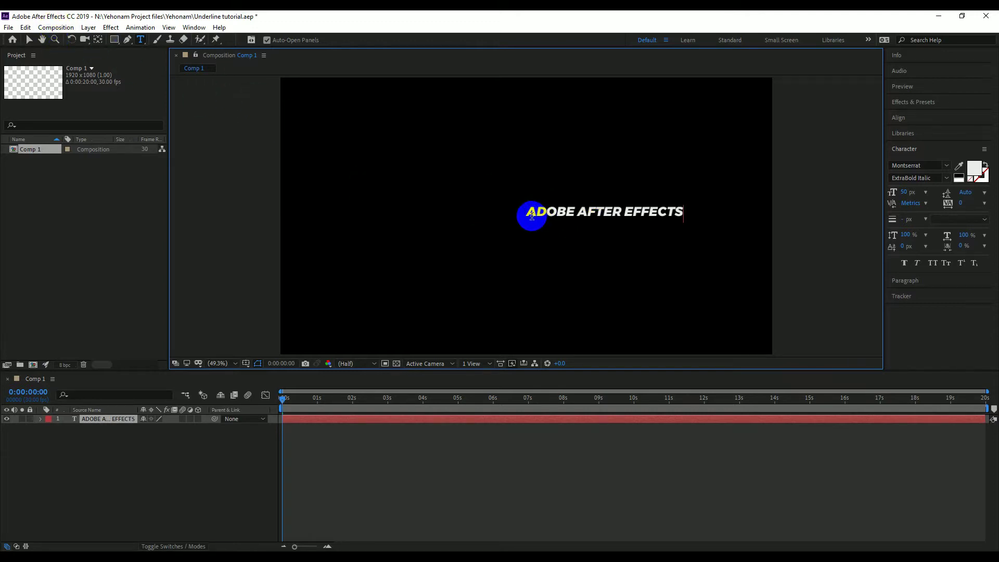
drag(524, 213, 688, 215)
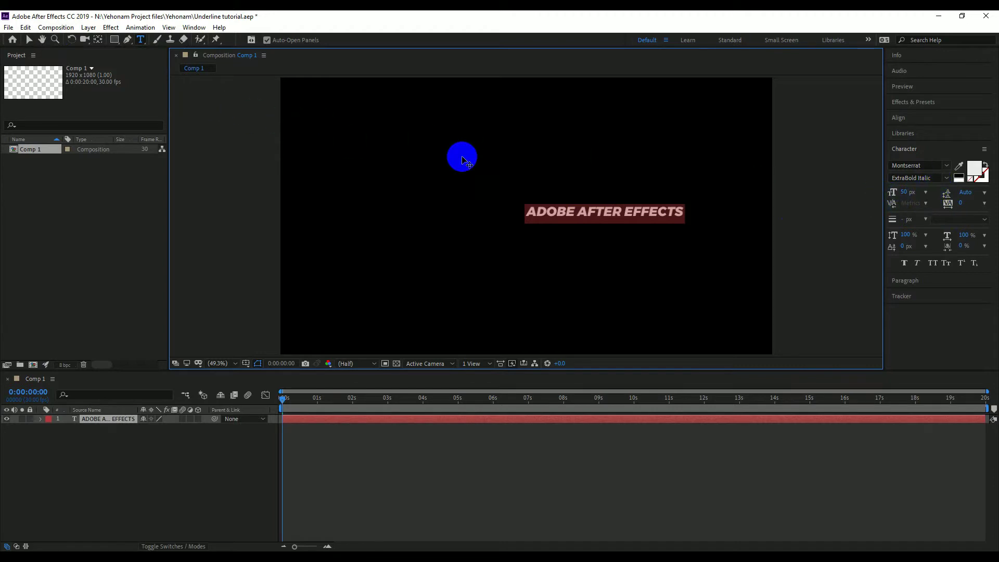
Enlarge the text to about 70 px, centre-align it, and centre the layer horizontally and vertically
drag(908, 193, 920, 195)
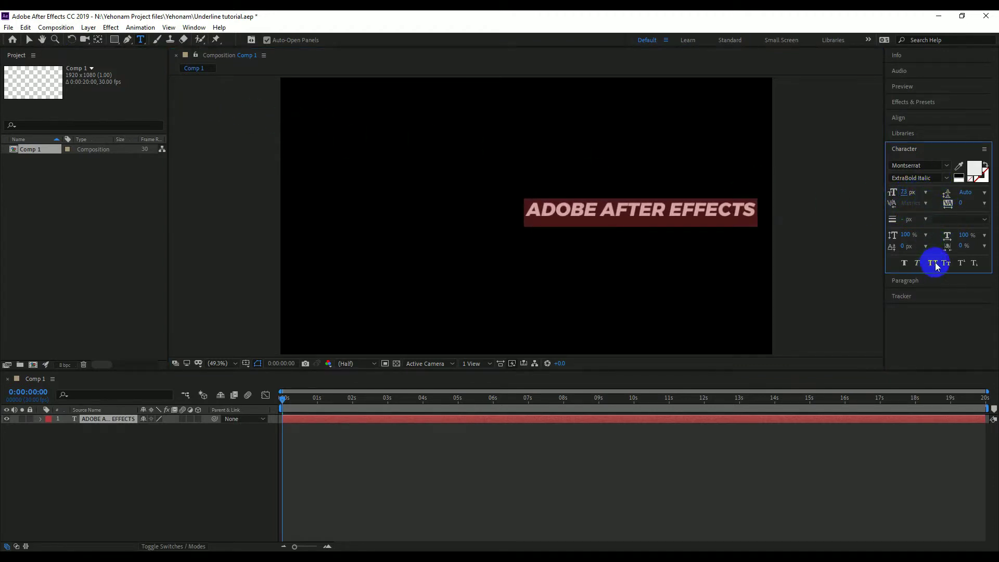
click(910, 281)
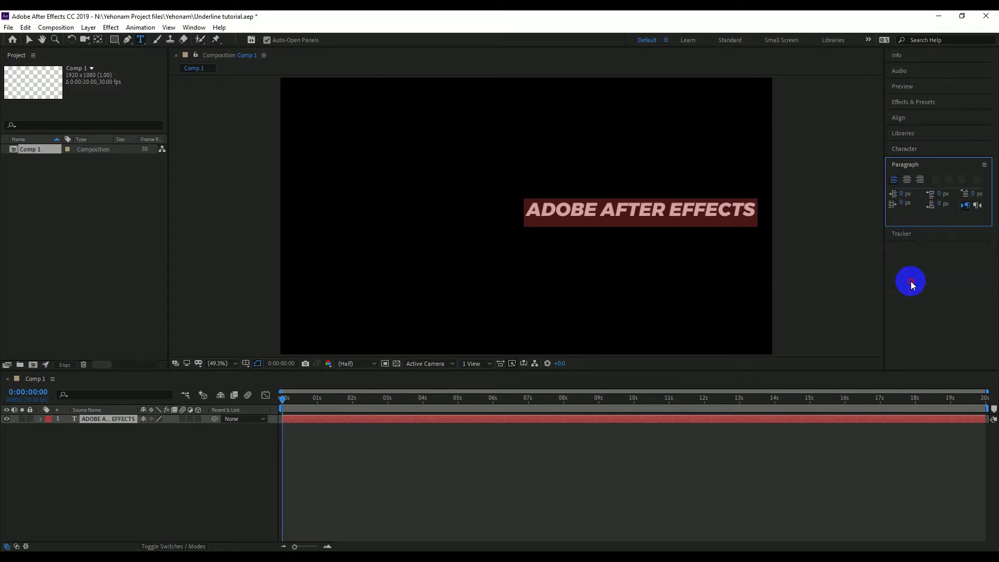
click(908, 180)
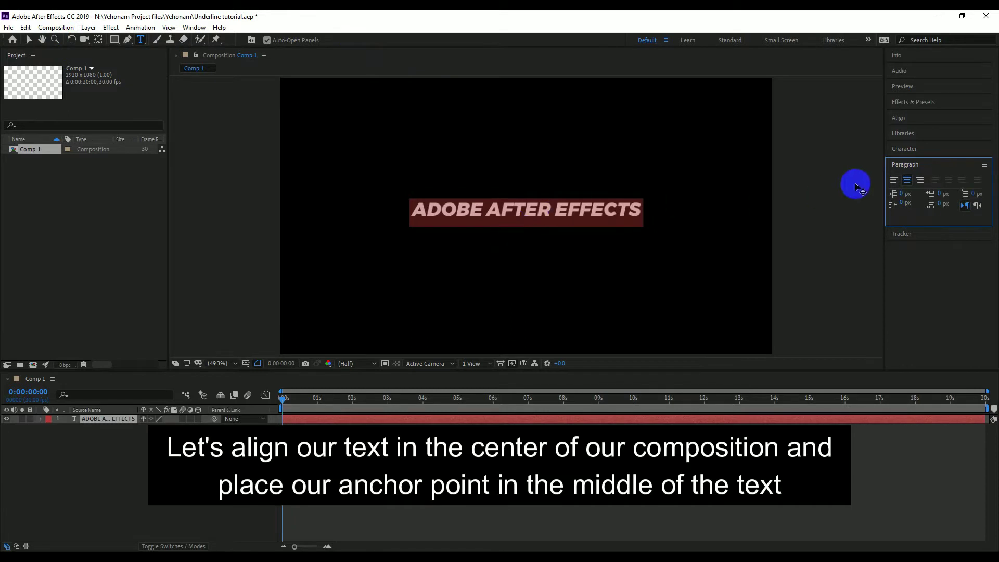
click(903, 119)
click(913, 144)
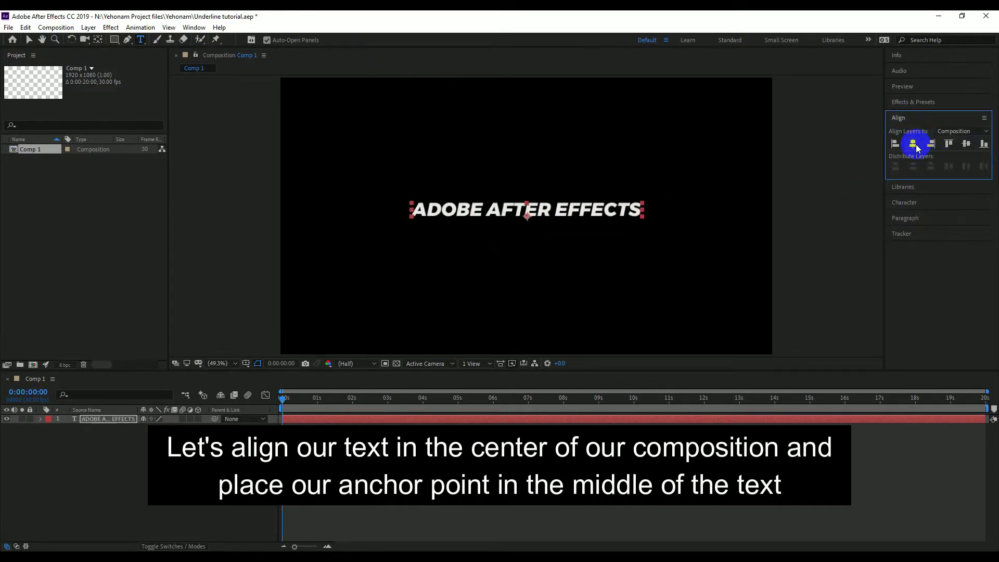
click(967, 144)
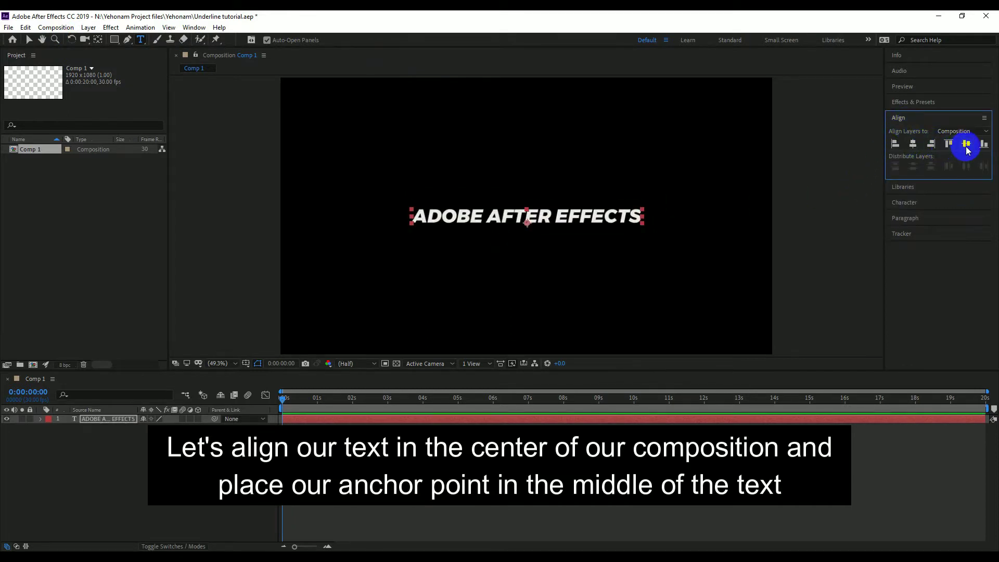
Move the anchor point to the text's vertical middle with snapping on, then save
click(98, 40)
drag(528, 225, 528, 216)
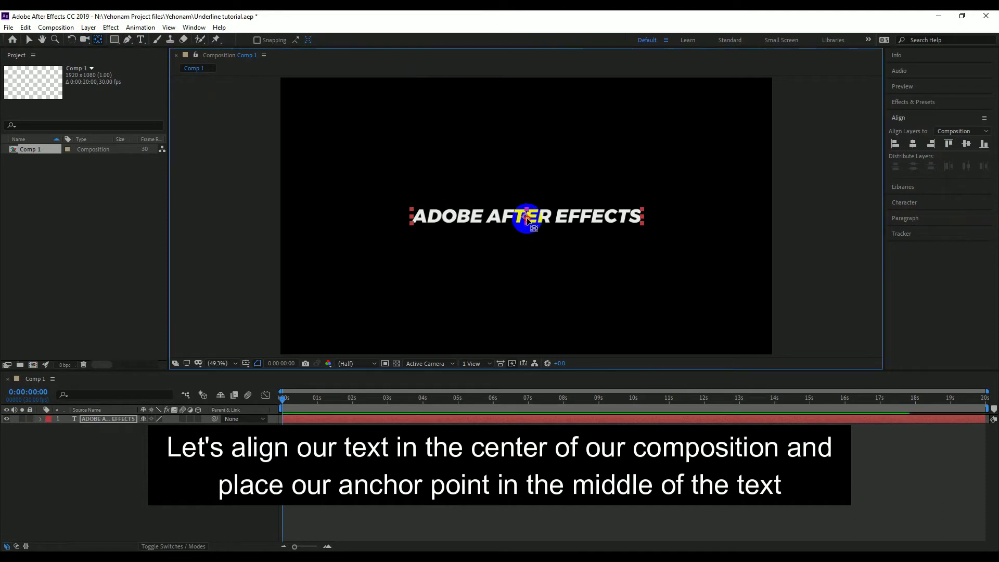
click(257, 40)
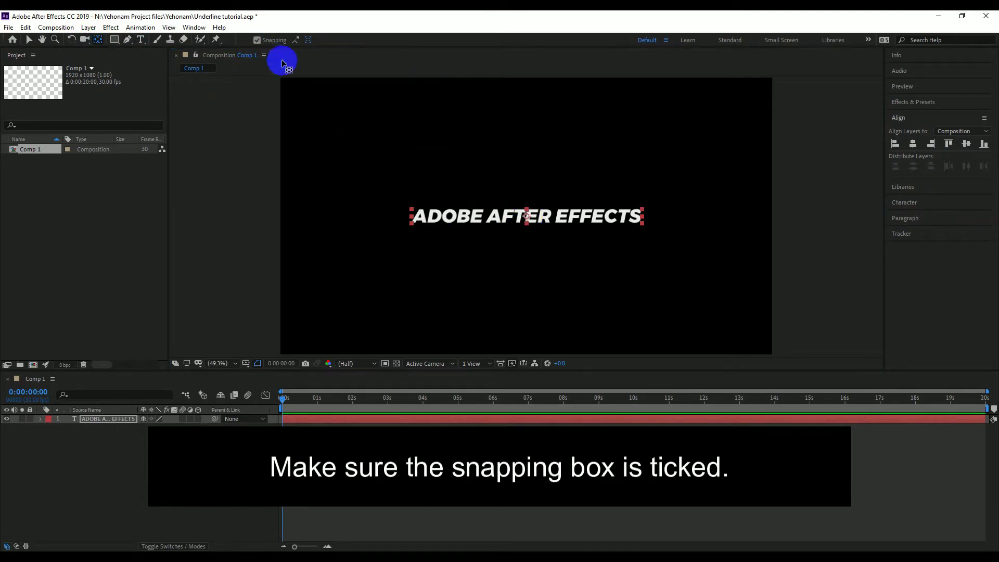
drag(526, 215, 528, 217)
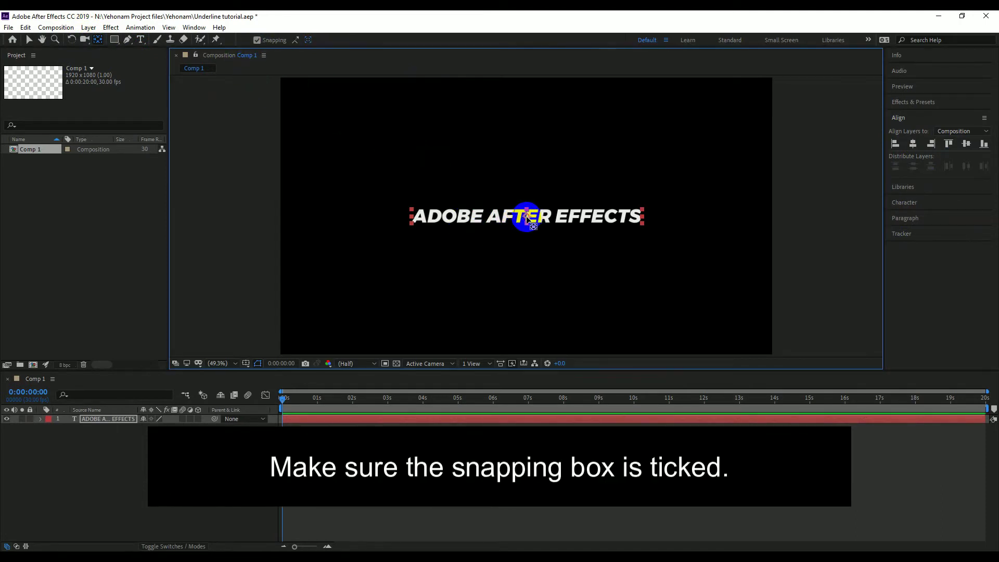
key(ctrl+s)
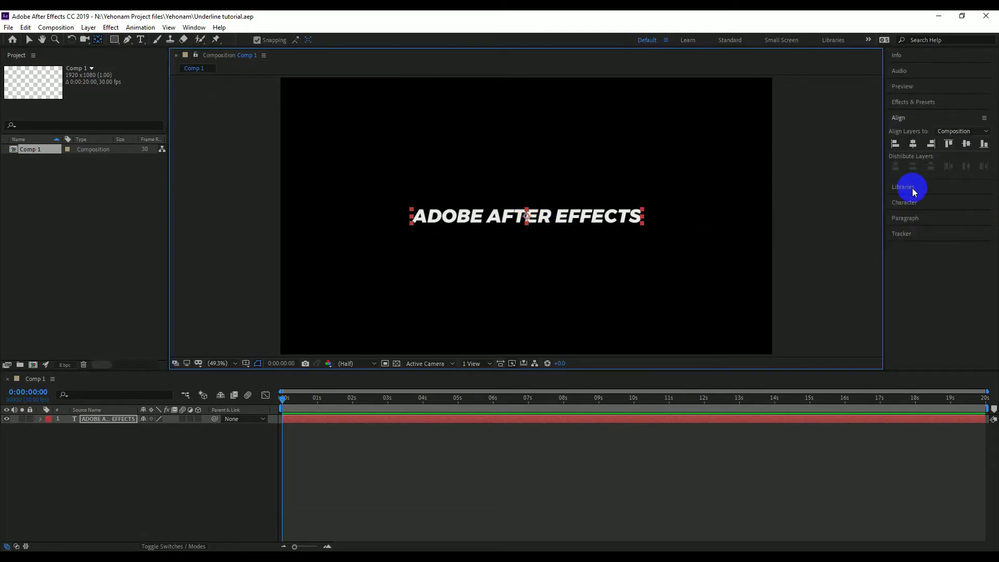
Enlarge the text to 118 px and re-centre its anchor point
click(908, 202)
drag(905, 192, 932, 195)
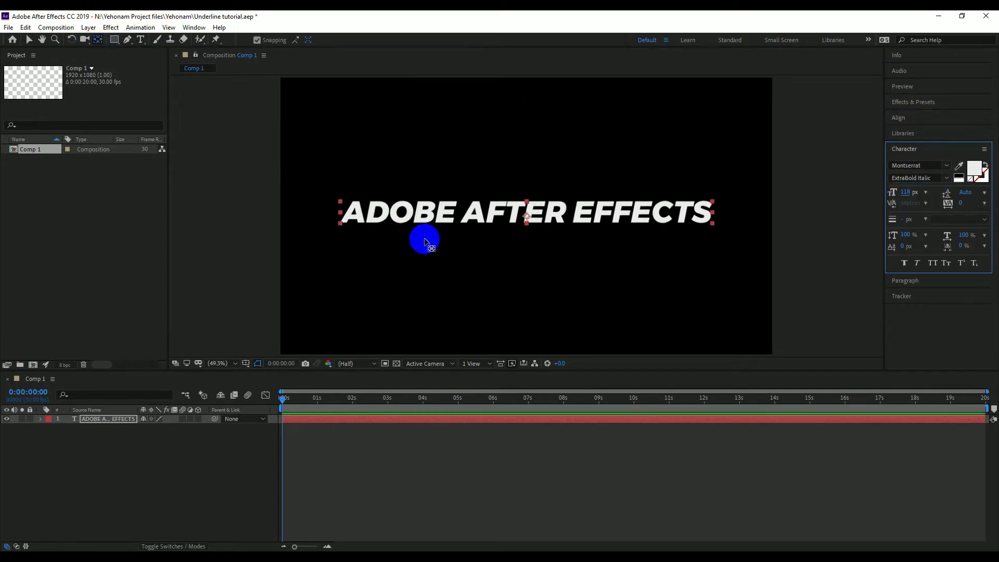
click(527, 215)
drag(526, 214, 526, 211)
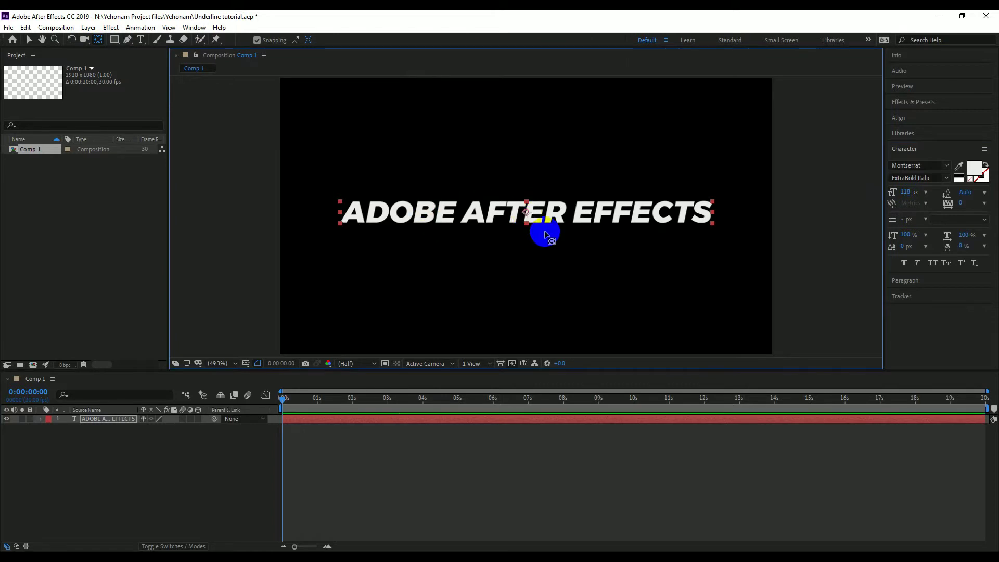
Toggle the title/action safe guides on and off to check the centring
click(246, 363)
click(271, 376)
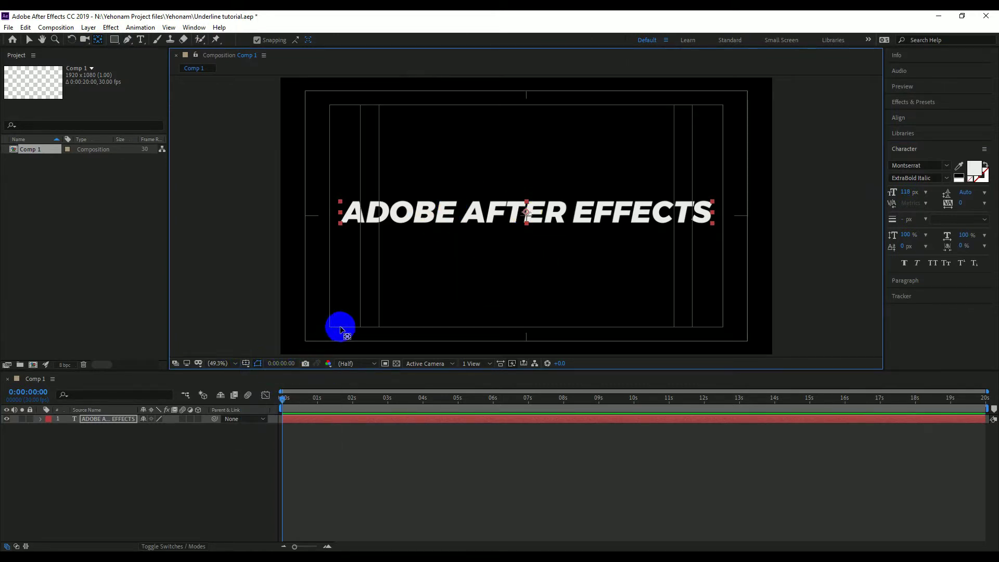
click(251, 365)
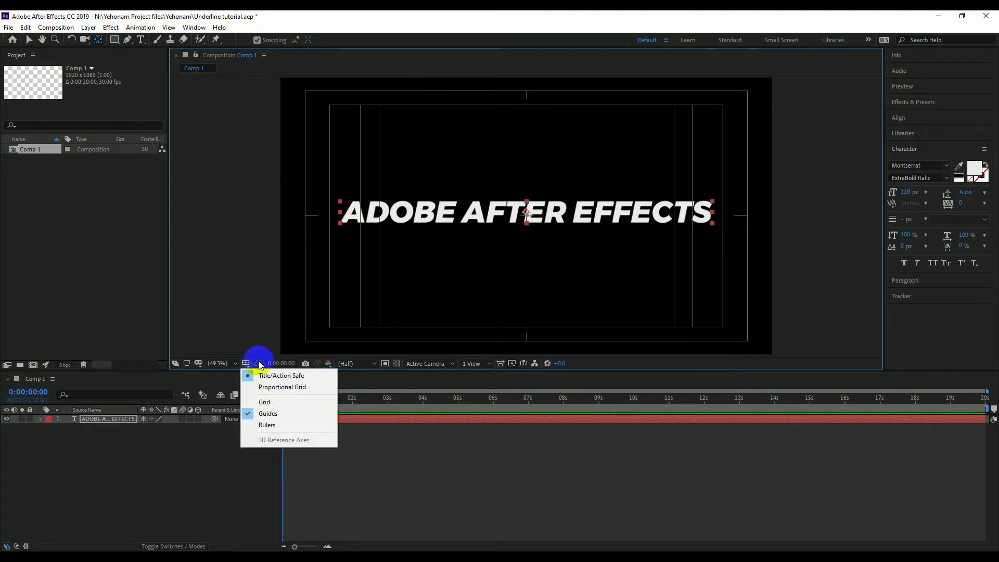
click(271, 377)
click(290, 405)
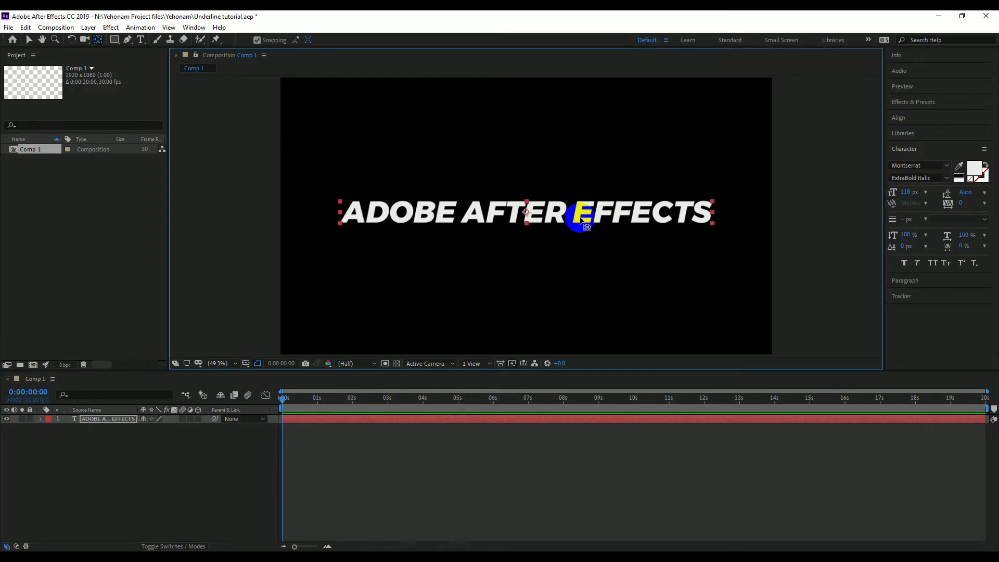
Select the word EFFECTS in the title and set it to Light Italic
click(29, 40)
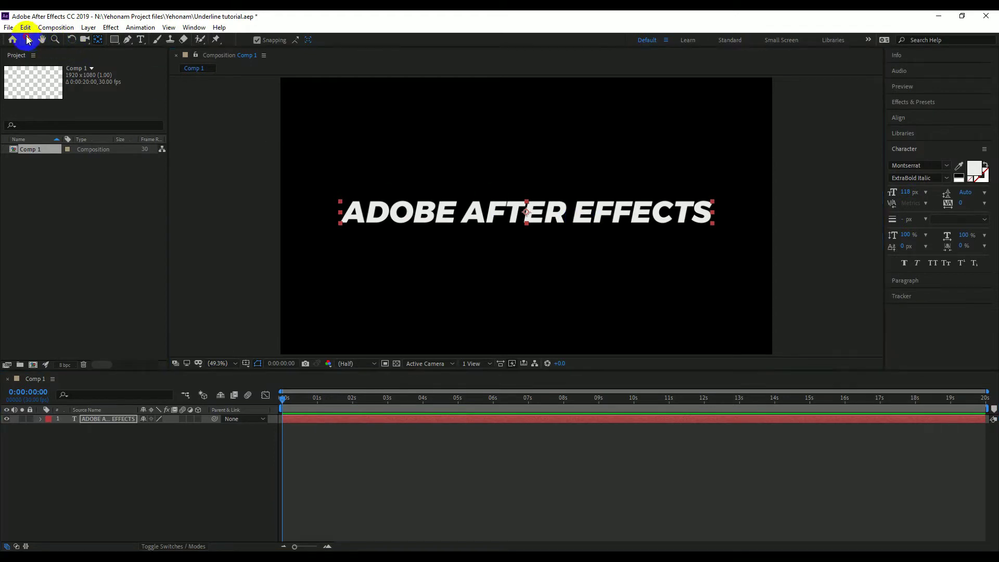
double_click(598, 221)
drag(573, 214, 618, 215)
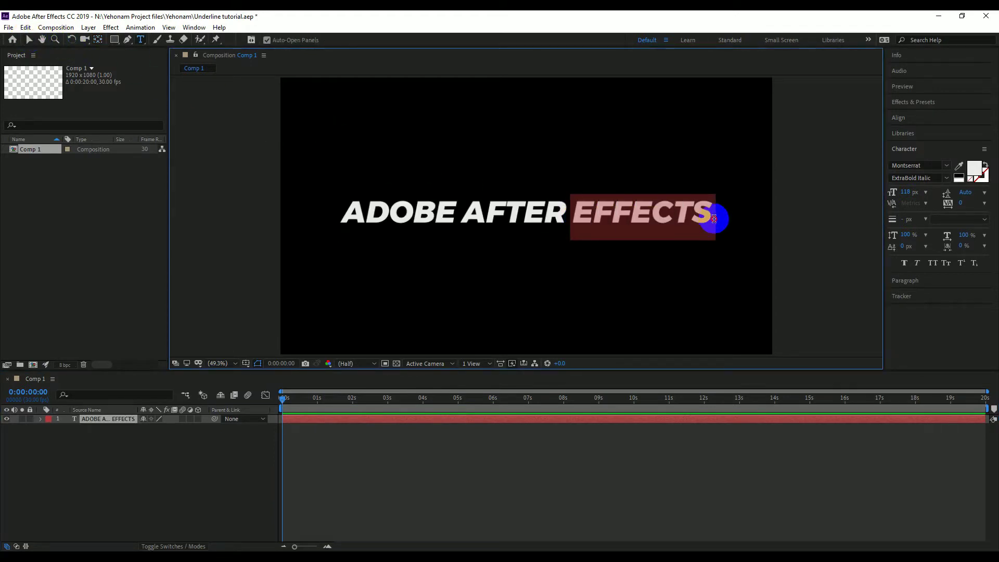
drag(686, 221, 731, 218)
click(945, 180)
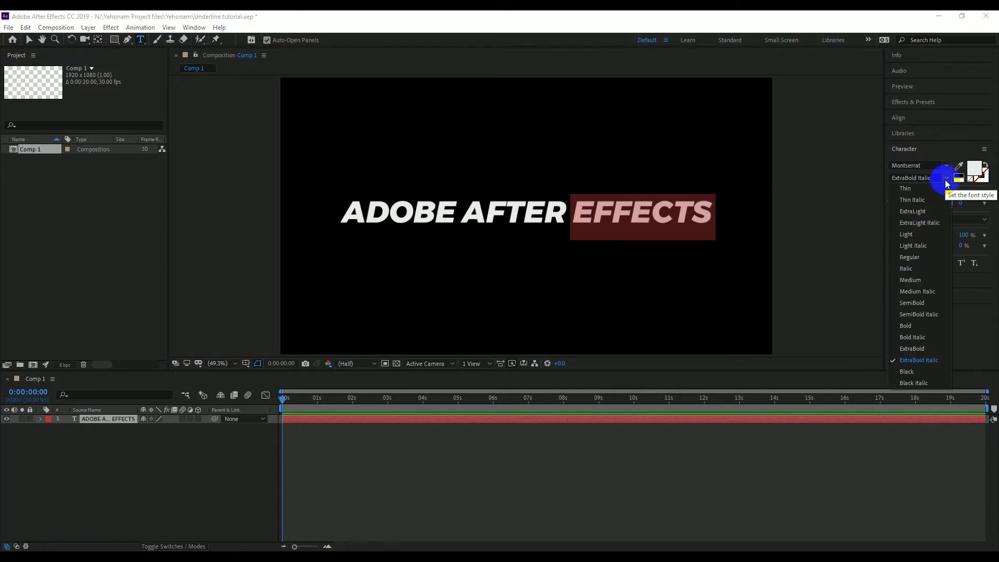
click(926, 244)
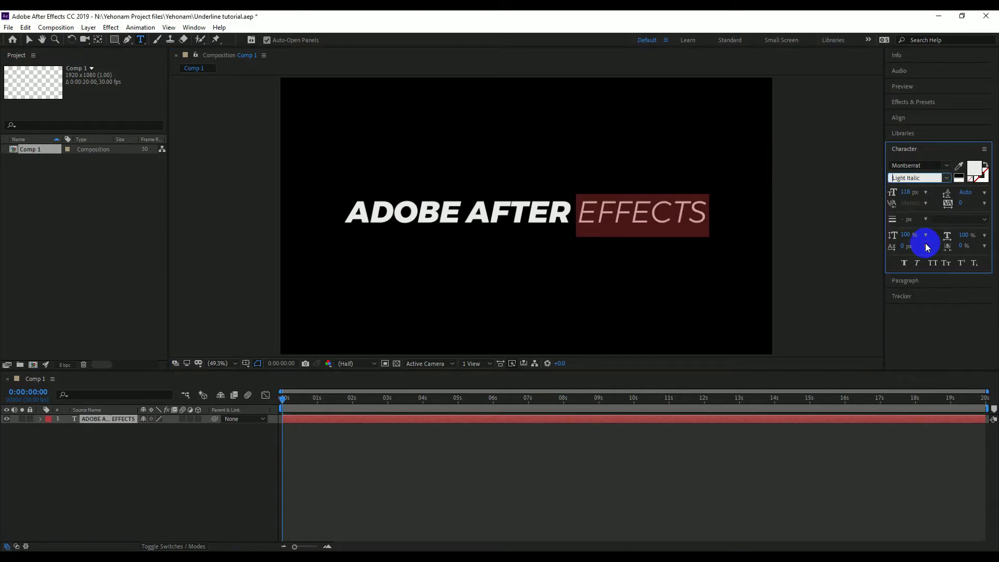
click(214, 483)
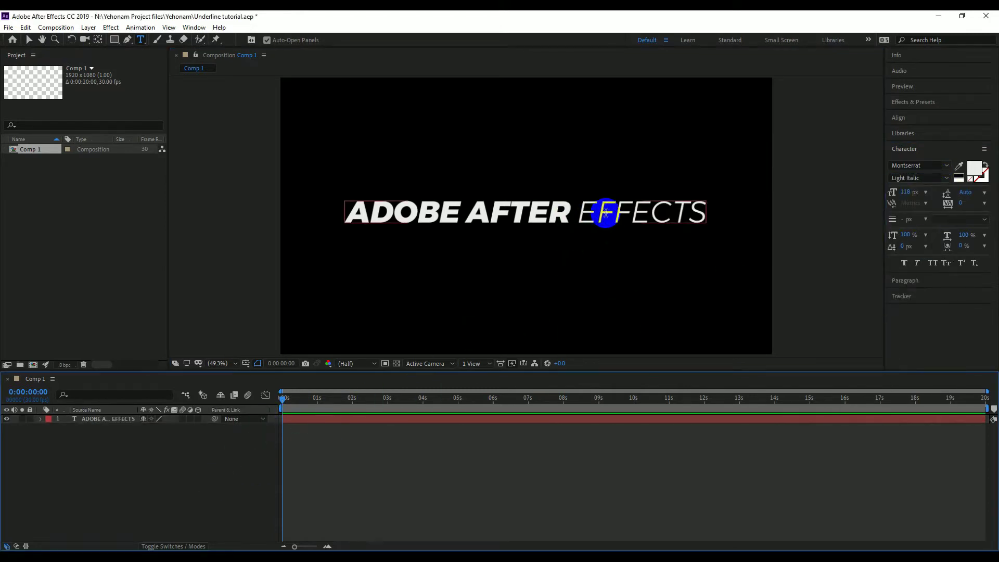
Return to the Selection tool and bring up the timeline's new-layer options
click(446, 97)
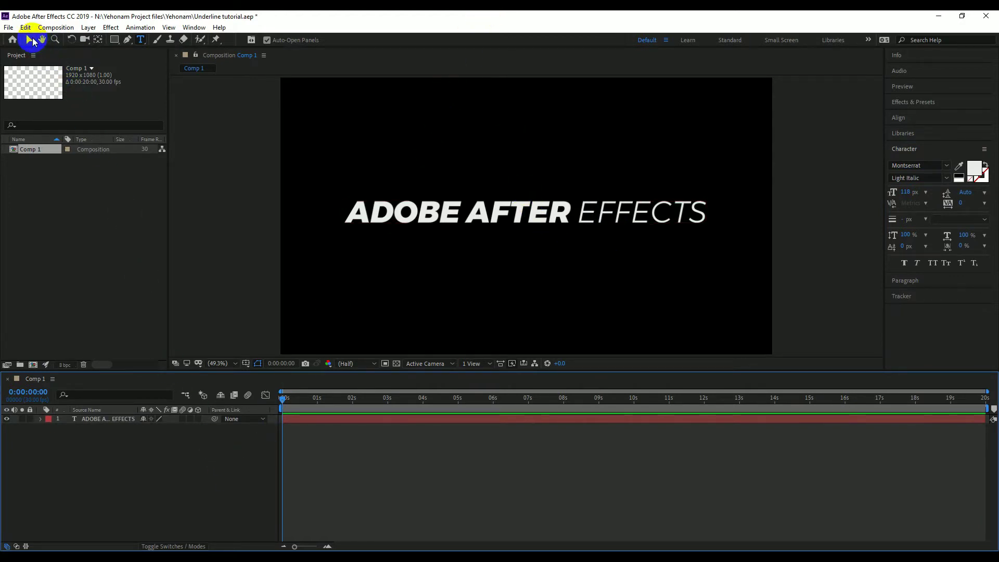
click(29, 40)
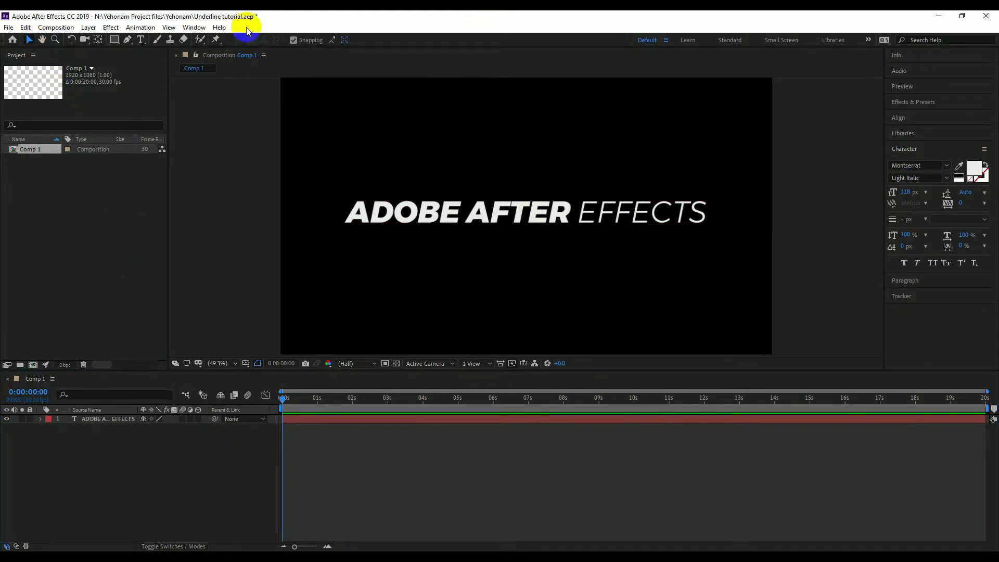
right_click(161, 436)
click(216, 324)
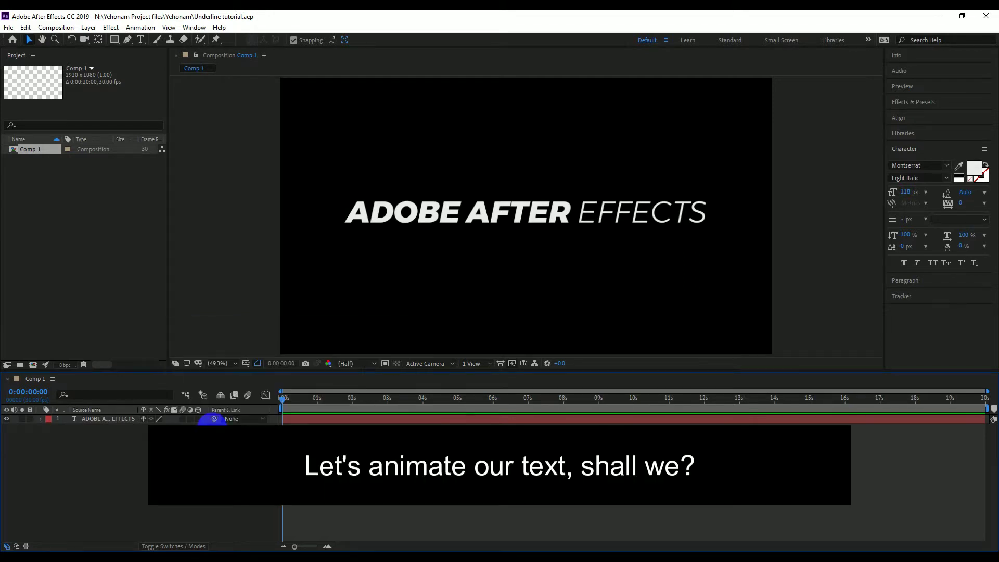
Select the ADOBE AFTER EFFECTS layer and add an Opacity text animator
click(116, 419)
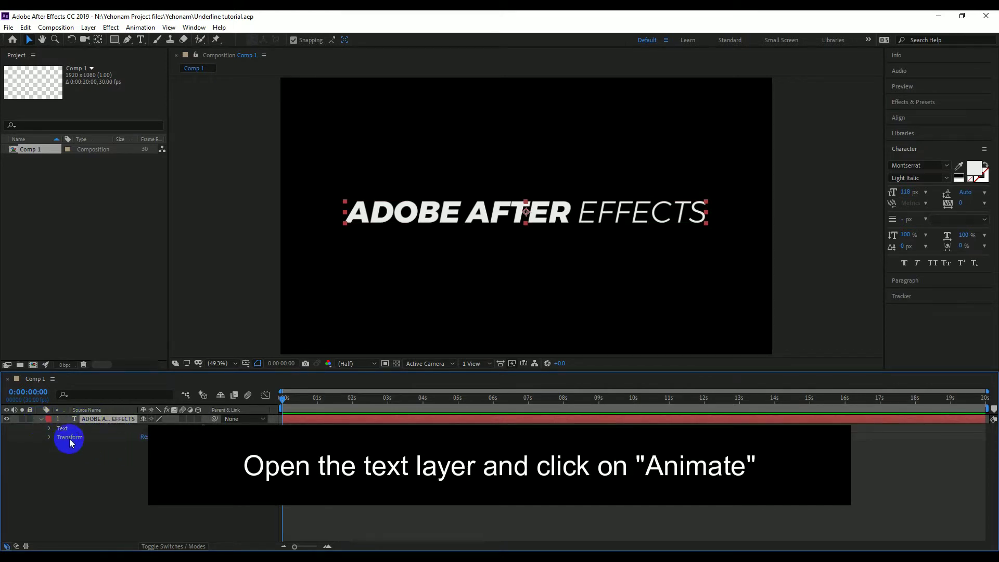
click(202, 423)
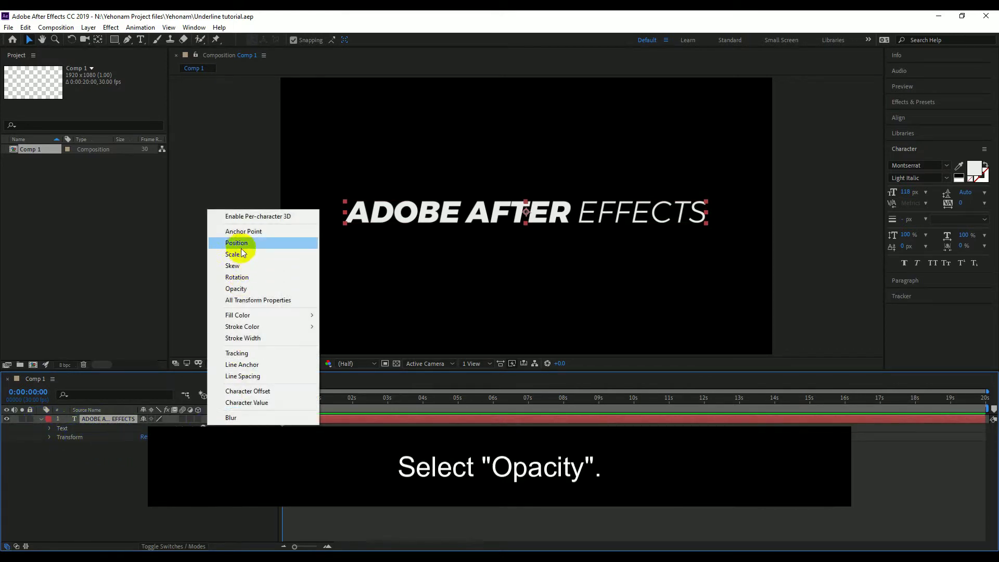
click(240, 290)
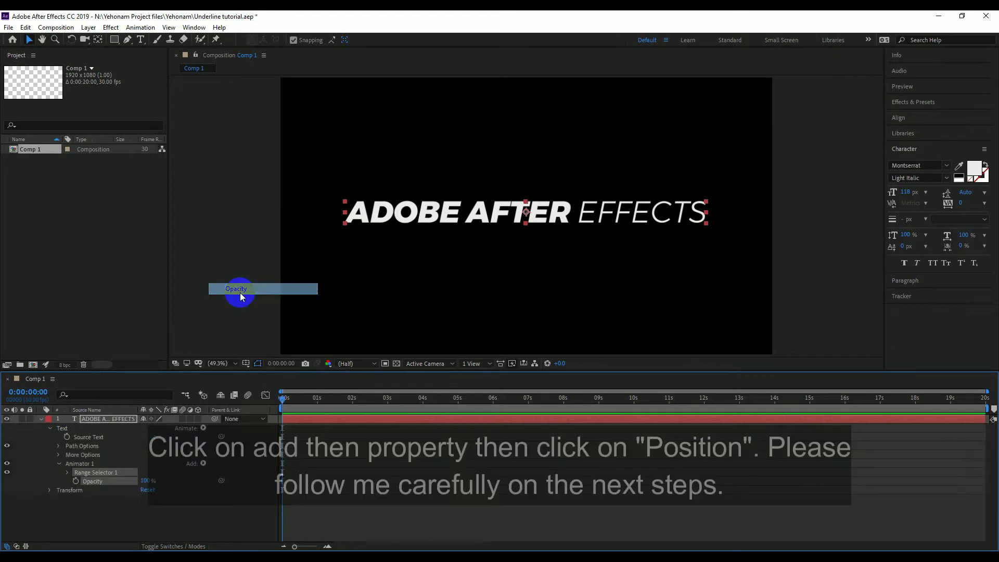
Add Position to Animator 1, set Opacity 0% and Position 0,100, then expand Range Selector 1
click(203, 463)
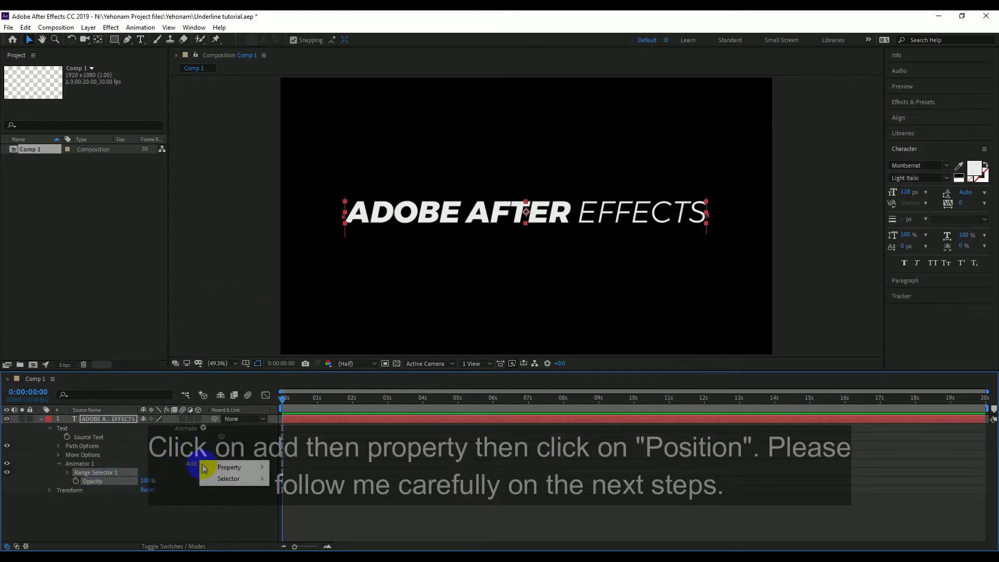
mouse_move(229, 467)
click(307, 292)
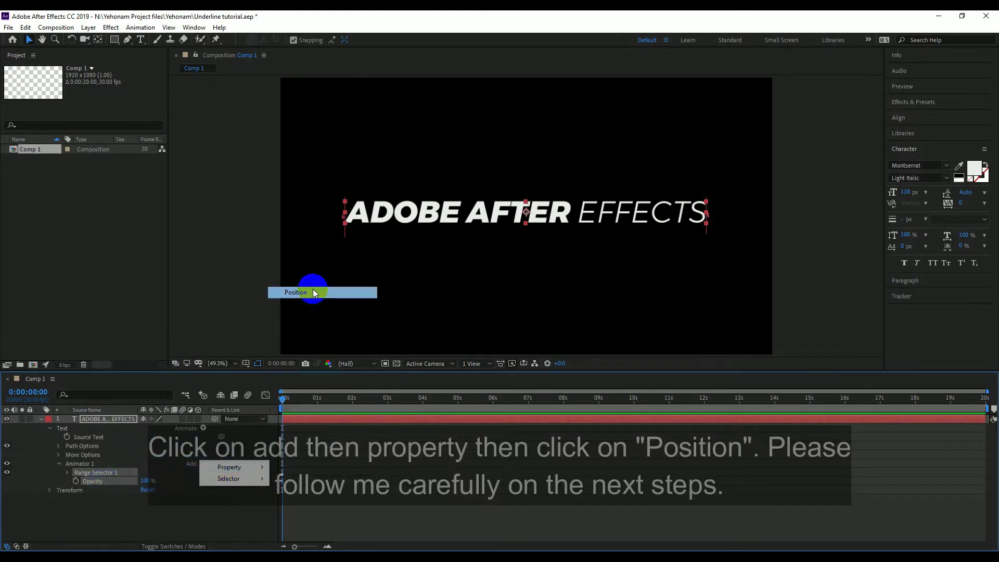
drag(147, 491, 95, 494)
text(100)
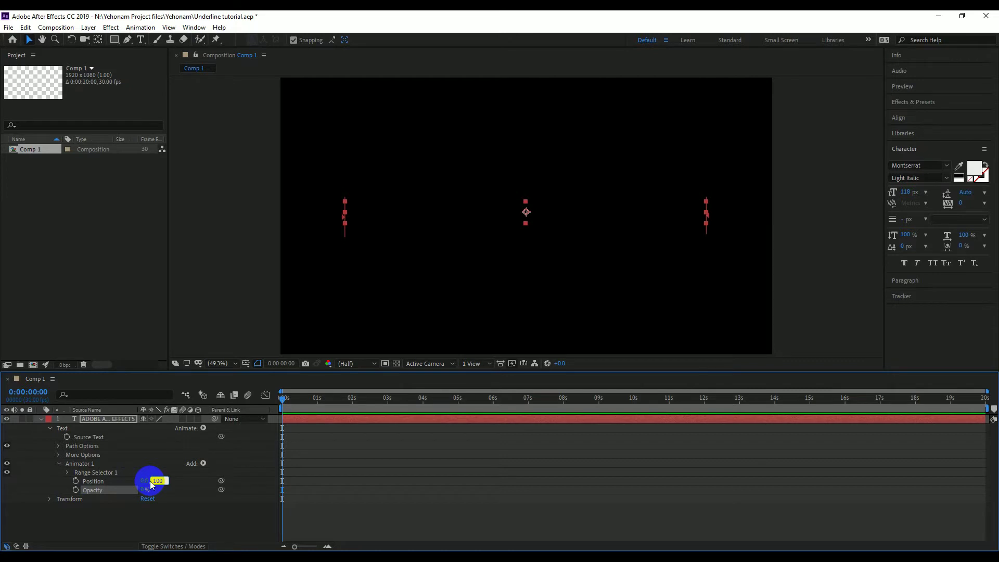
key(Return)
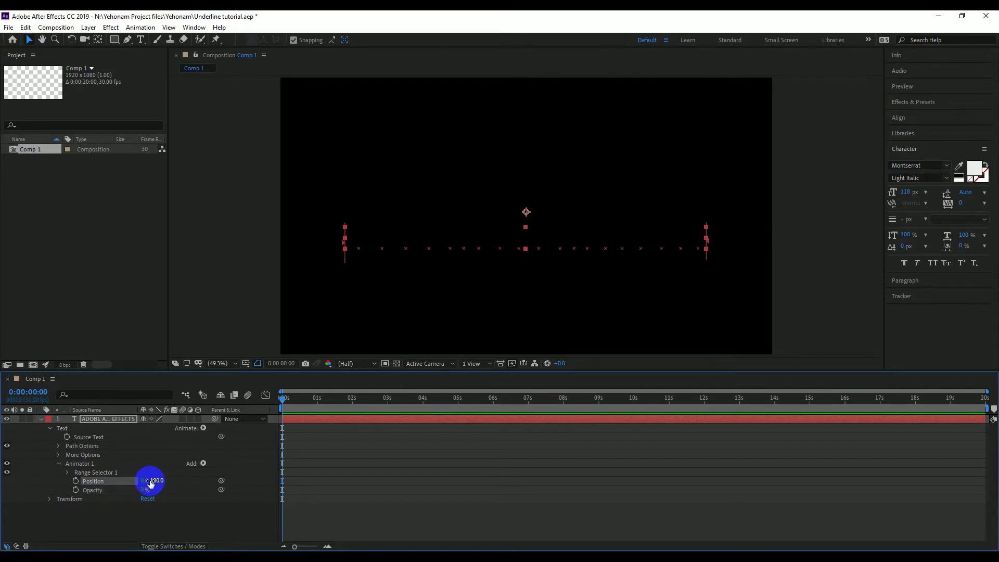
click(68, 473)
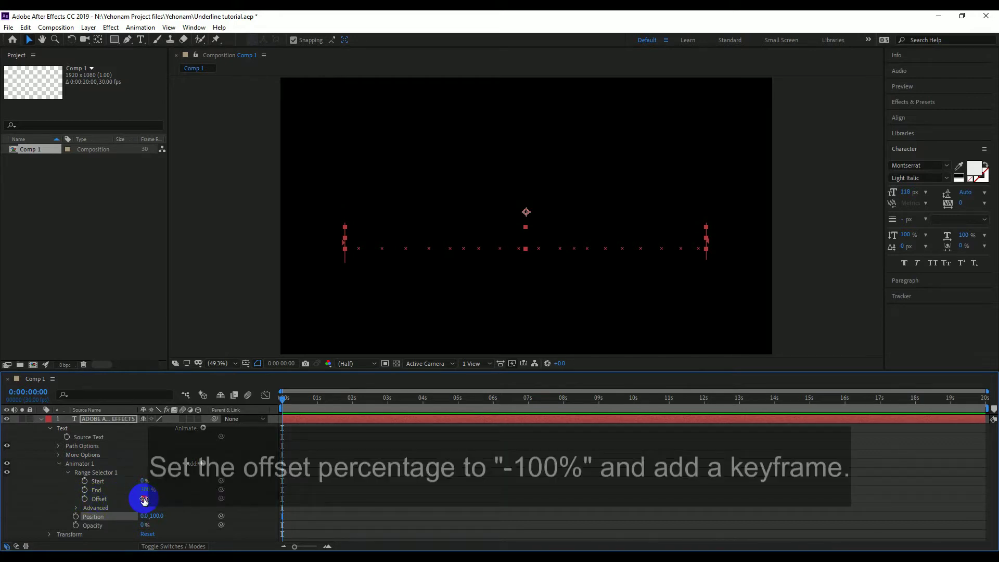
Set the Range Selector Offset to -100% at 0 seconds
drag(144, 499, 145, 509)
click(147, 498)
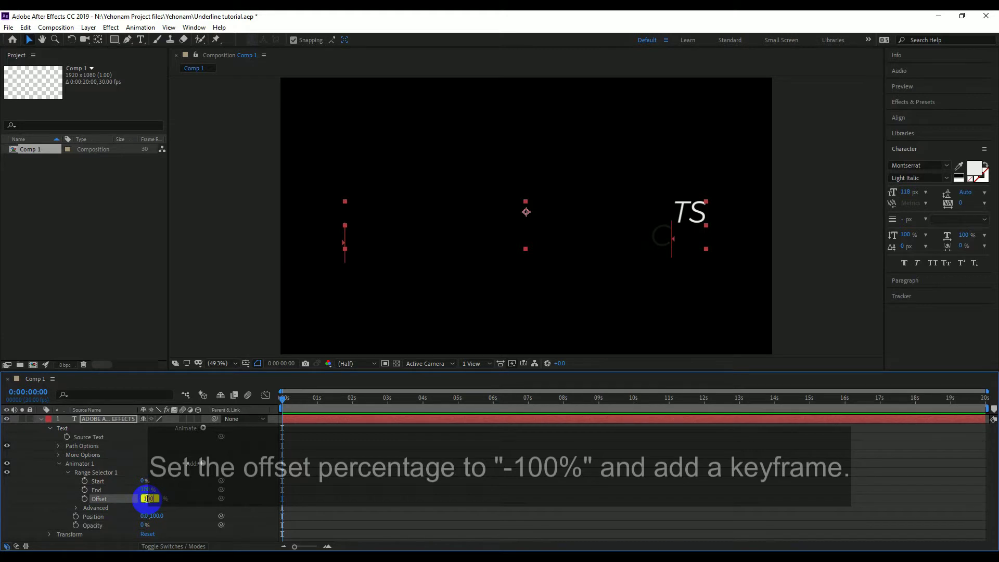
text(-100)
key(Return)
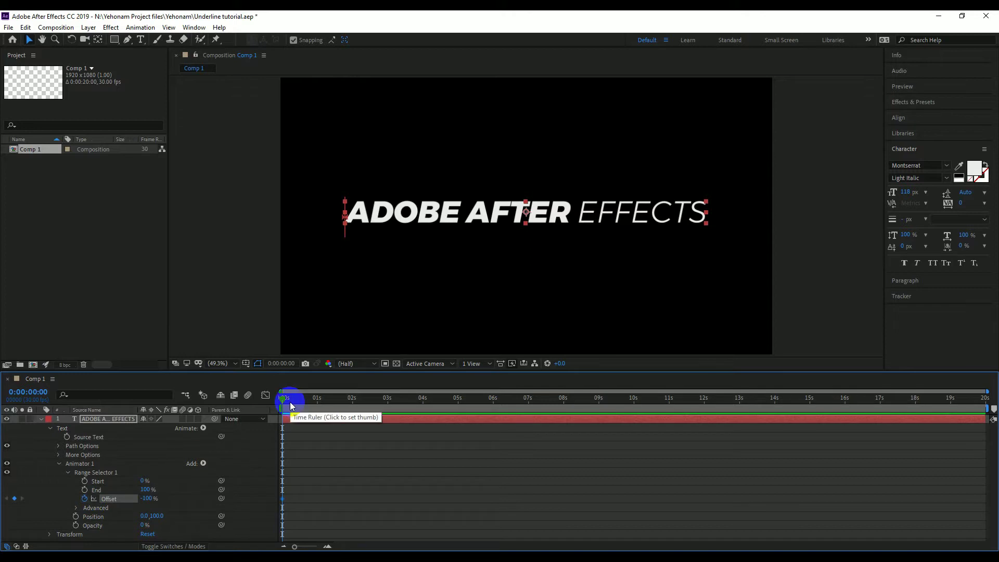
Move the playhead to 2 seconds and set the Offset to 100%
click(294, 398)
drag(294, 399, 352, 408)
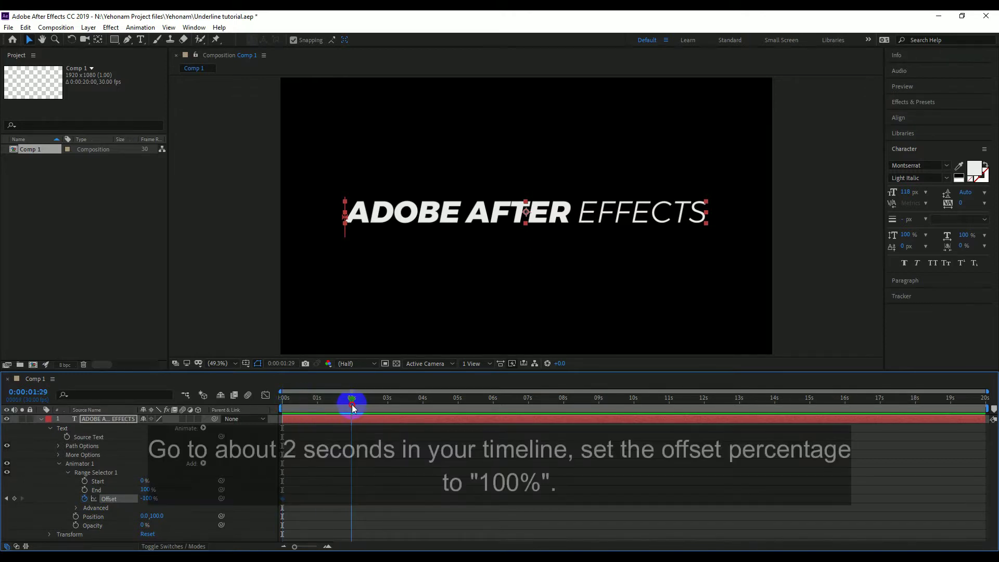
click(143, 496)
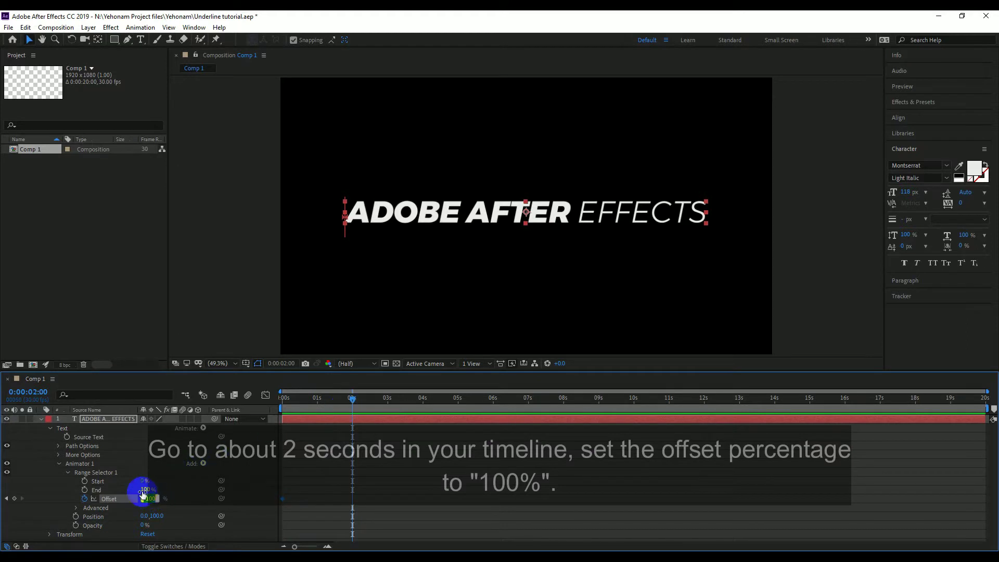
text(100)
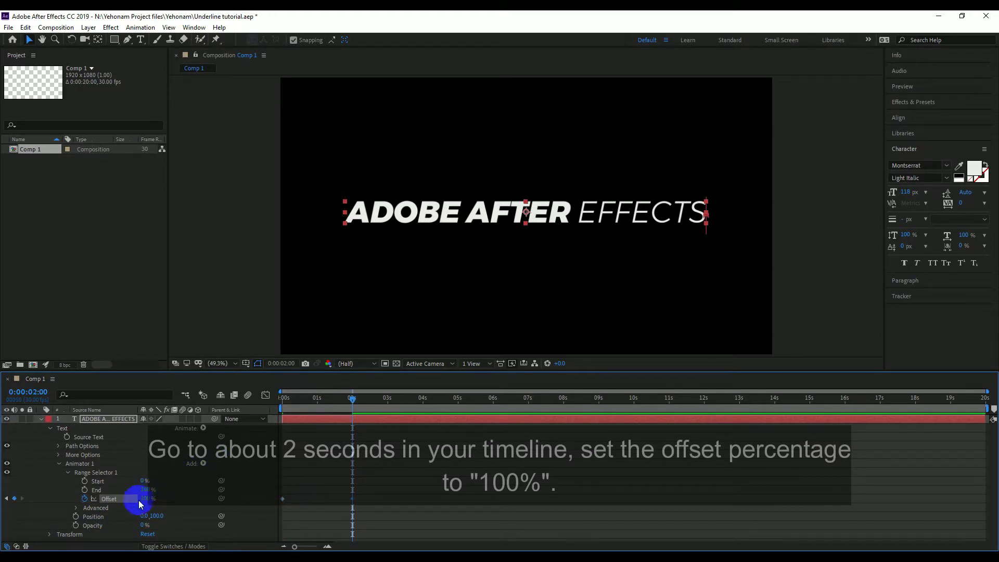
key(Return)
click(366, 500)
Apply Easy Ease to both Offset keyframes and copy the 2 s keyframe to 10 s
drag(366, 501, 331, 502)
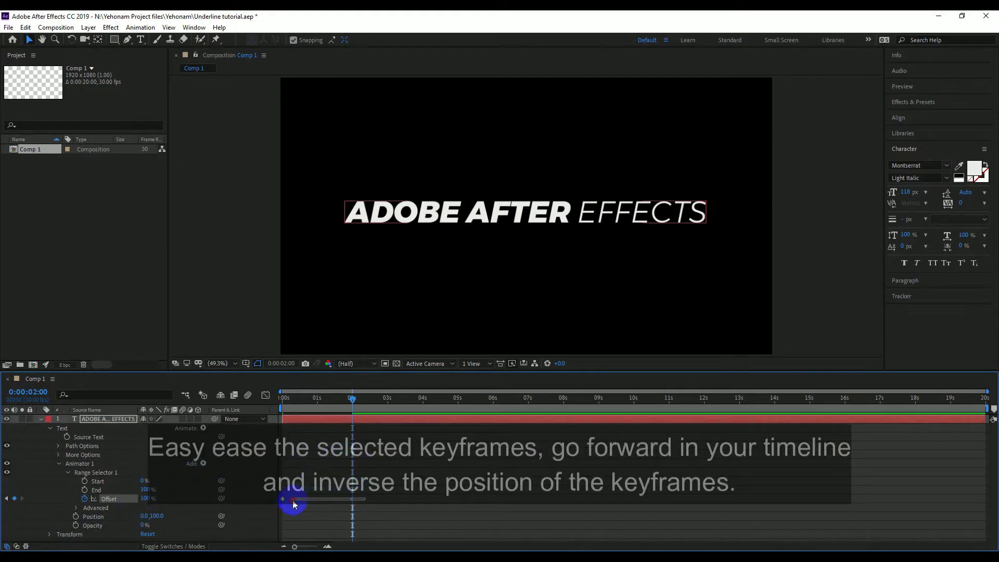
key(F9)
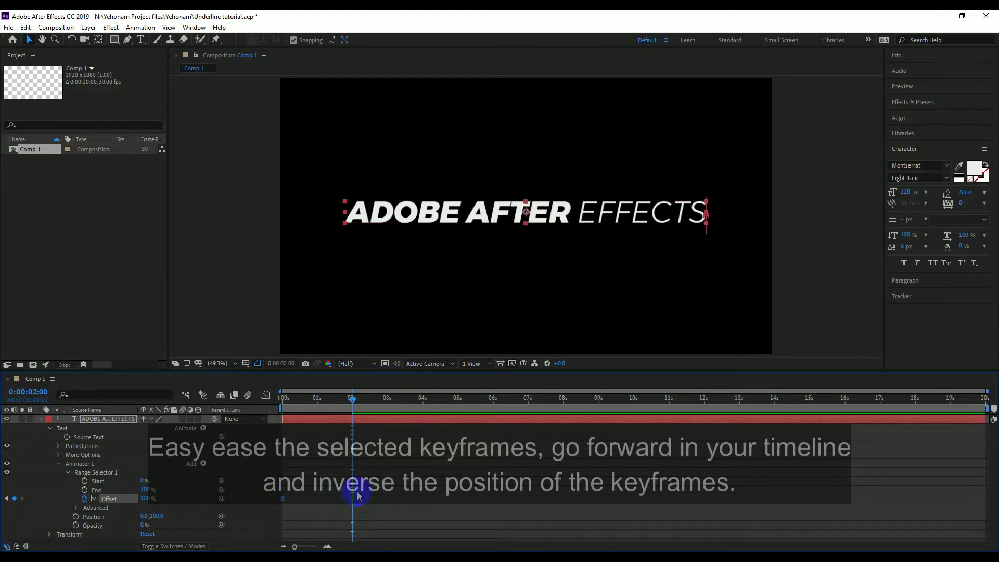
click(635, 398)
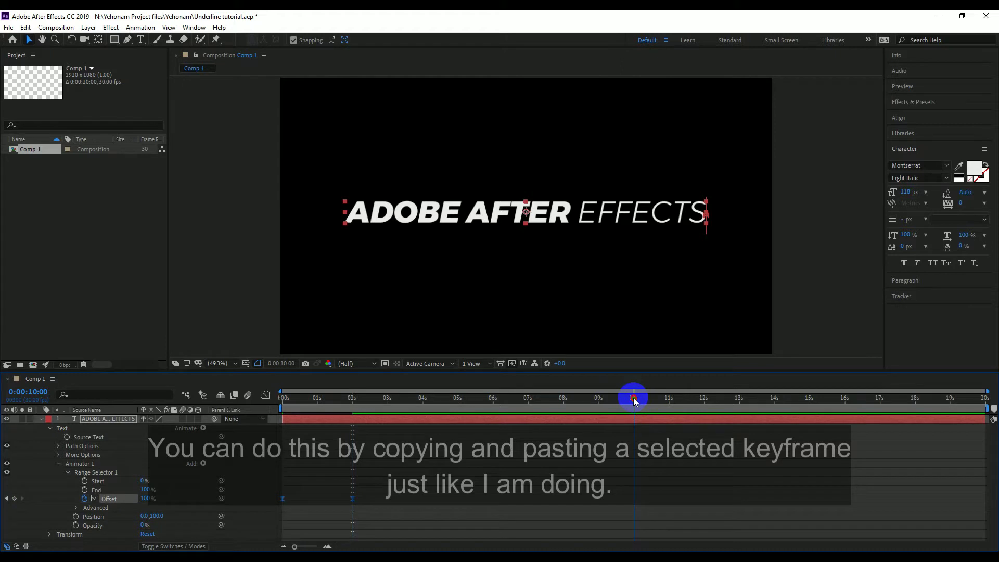
drag(635, 401, 634, 401)
click(635, 400)
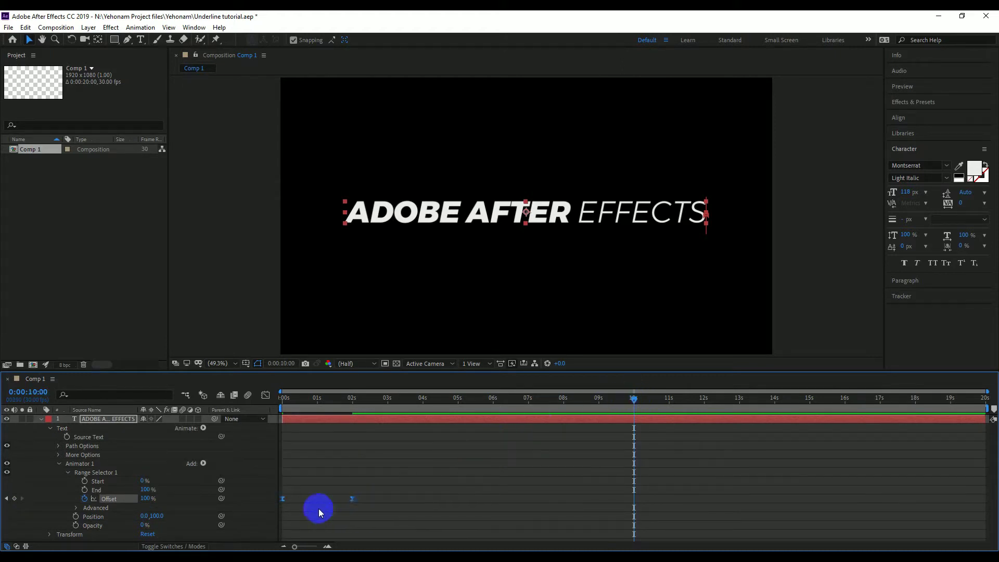
click(364, 499)
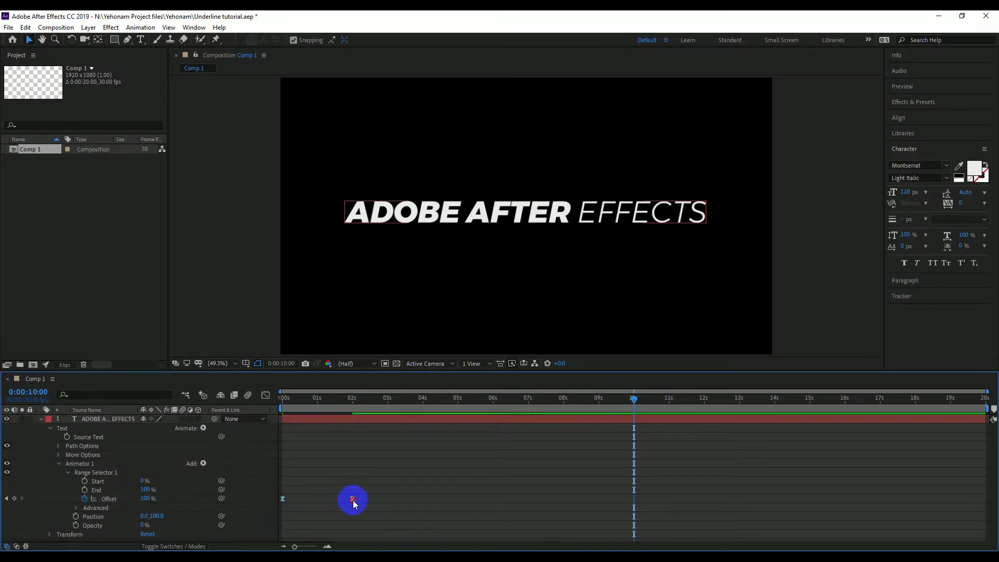
drag(363, 502, 614, 453)
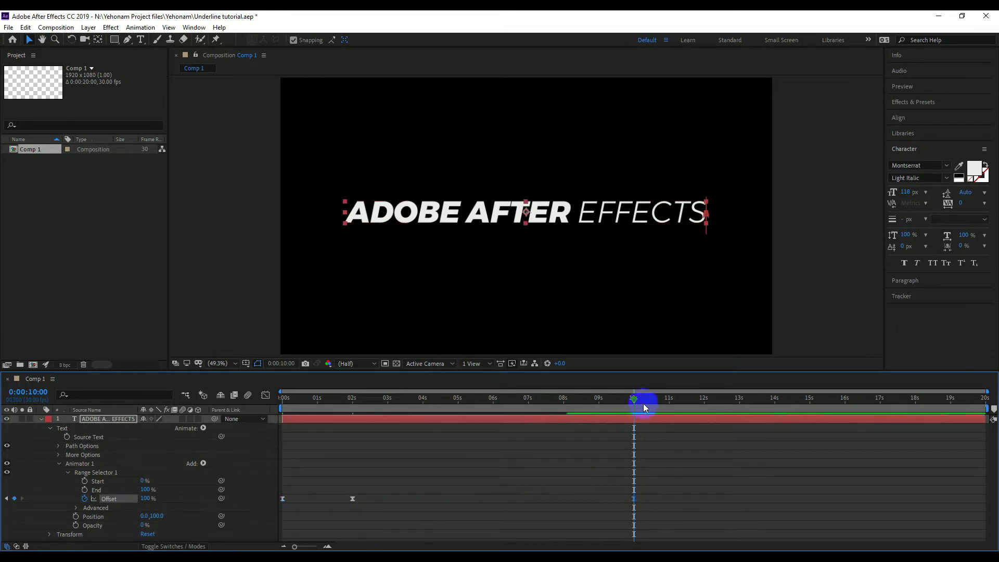
Place the 0 s Offset keyframe at 12 s and preview the title hiding
drag(664, 399, 703, 397)
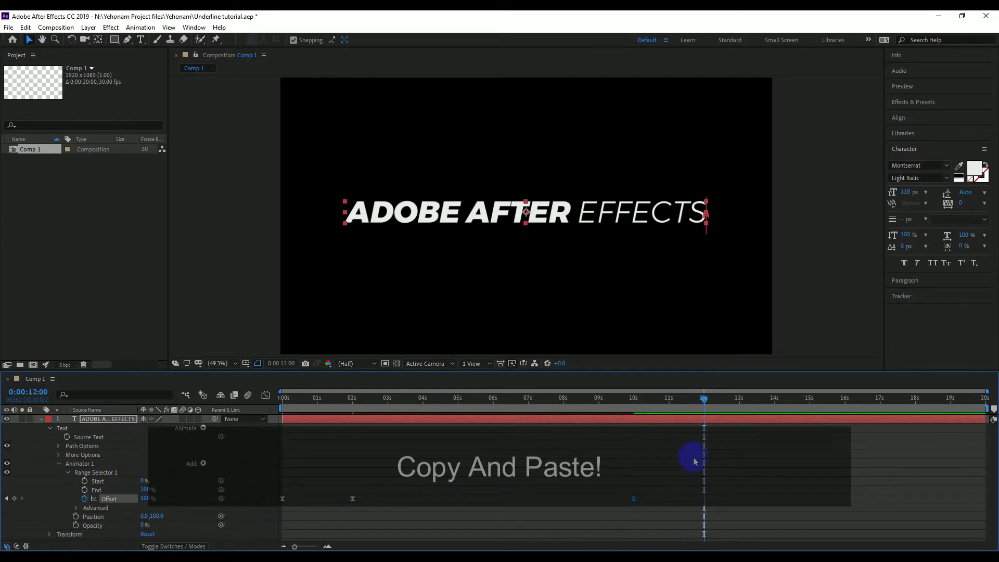
click(297, 504)
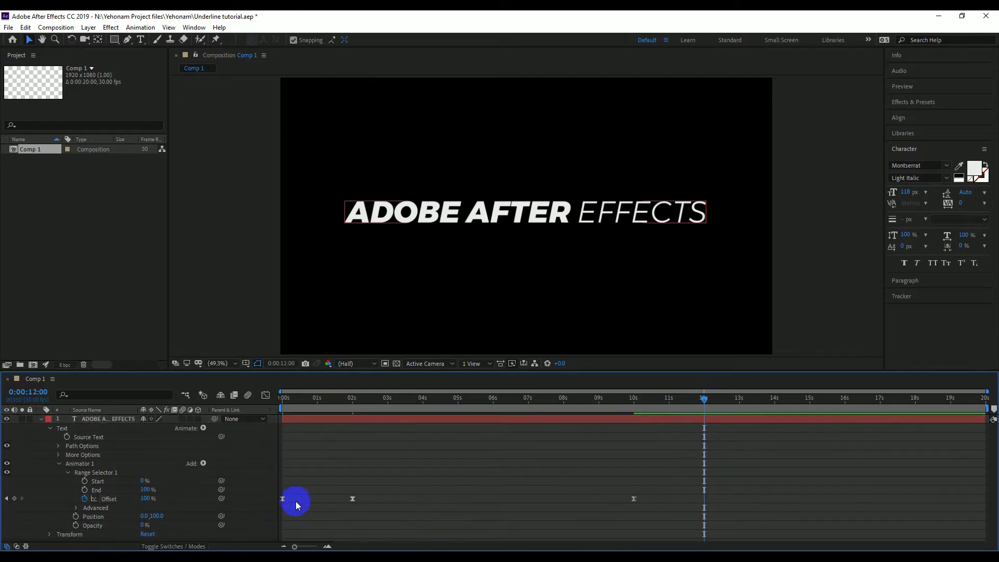
click(284, 499)
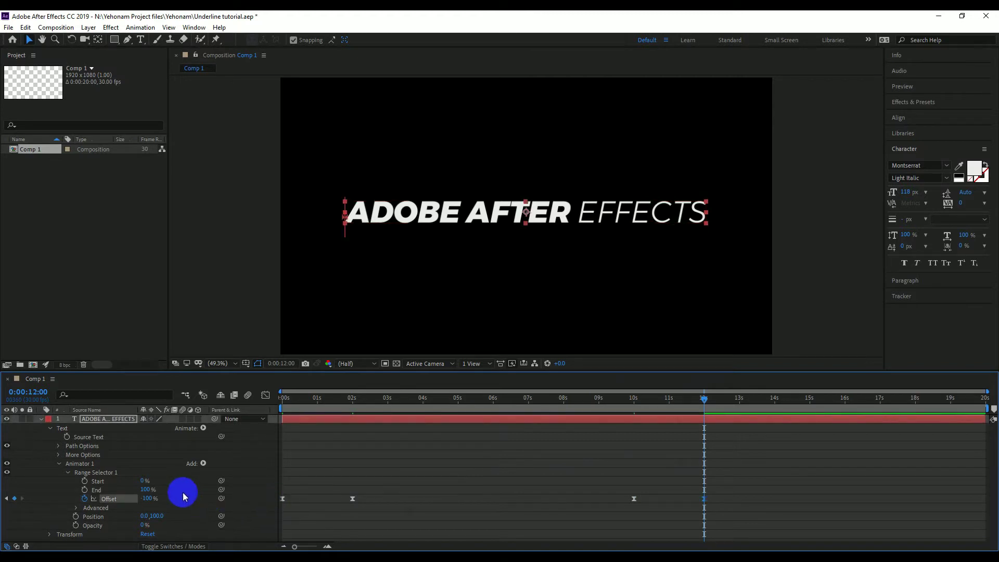
drag(702, 403, 670, 405)
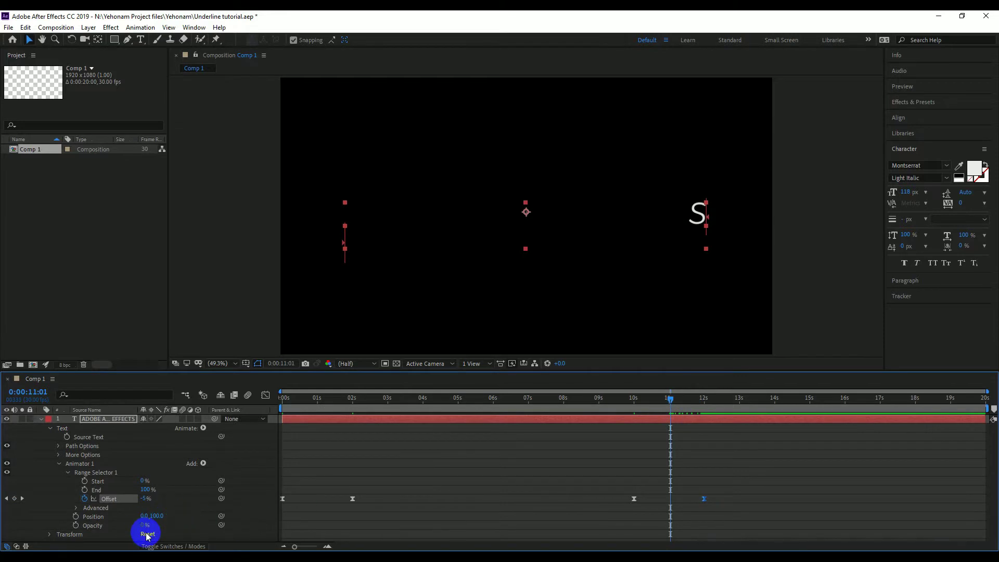
Set the range selector's Ease High and Ease Low to 70% and preview from the start
click(77, 507)
scroll(138, 505, down, 3)
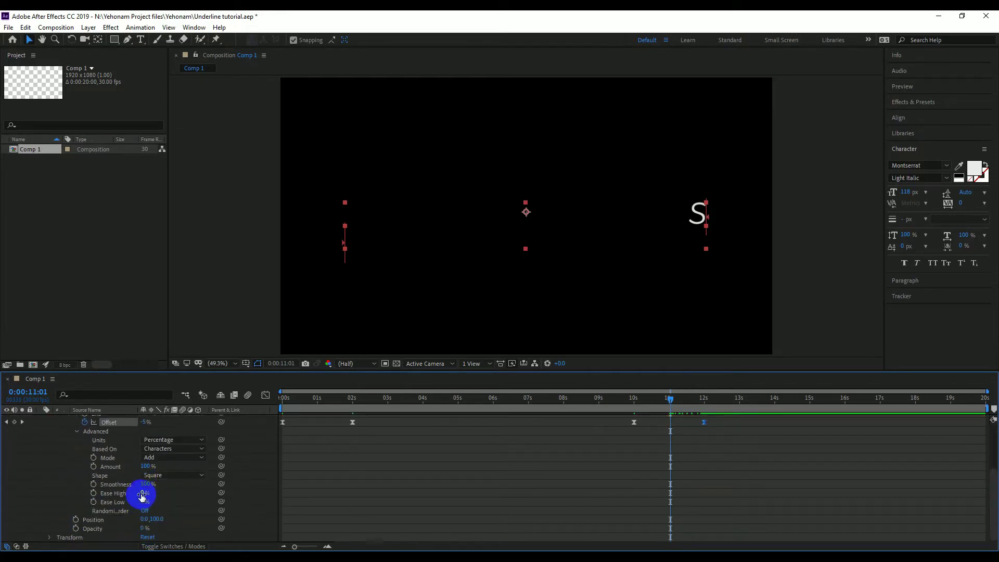
text(0)
key(Return)
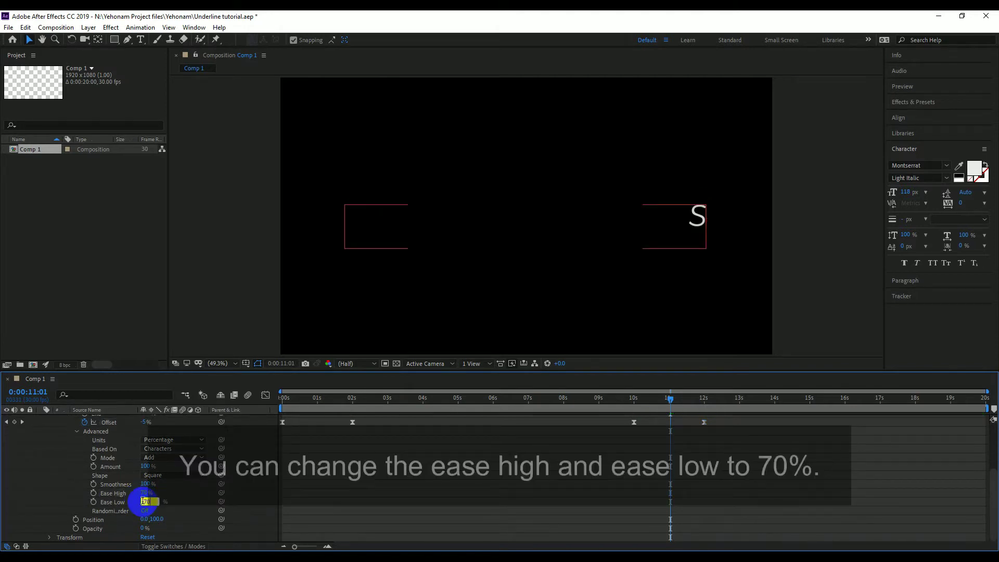
key(Return)
scroll(521, 432, up, 3)
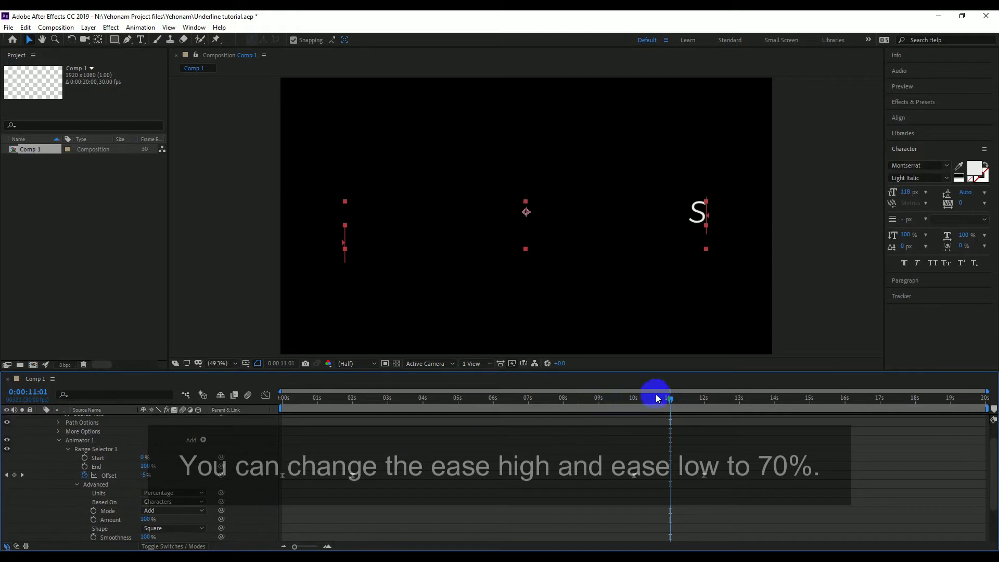
drag(658, 399, 282, 397)
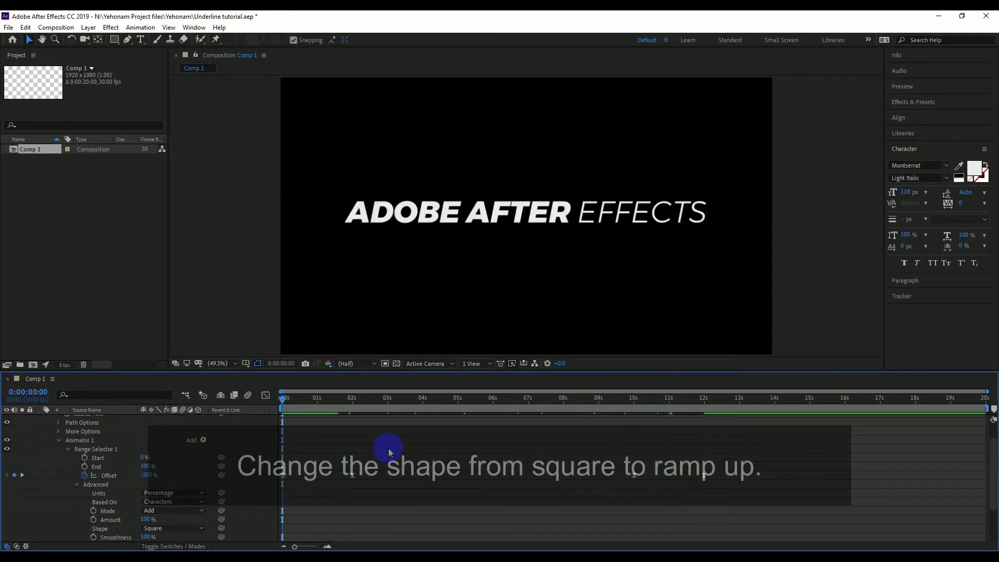
key(space)
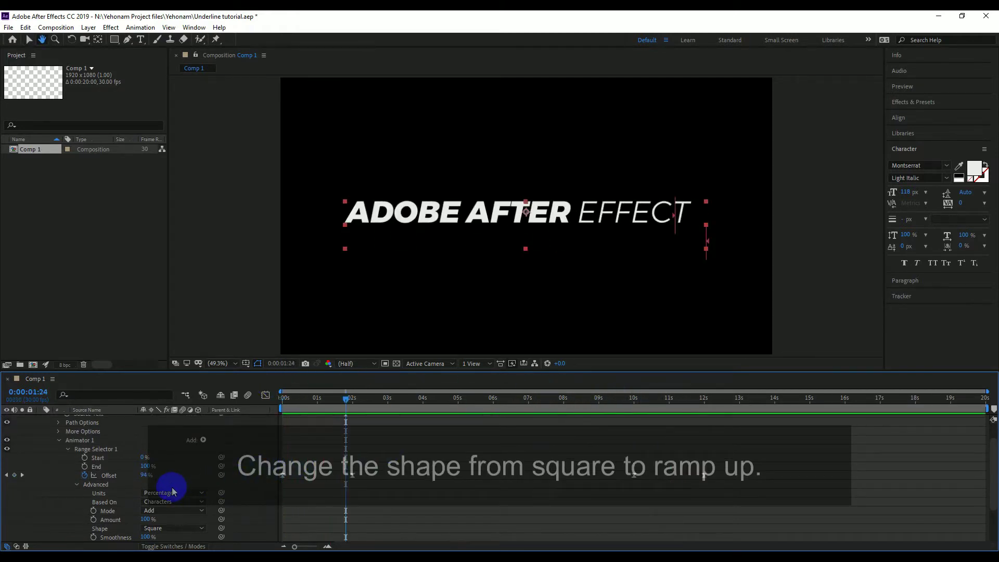
Change the selector Shape from Square to Ramp Up, preview the animation, and save
scroll(174, 491, down, 3)
click(172, 477)
click(156, 486)
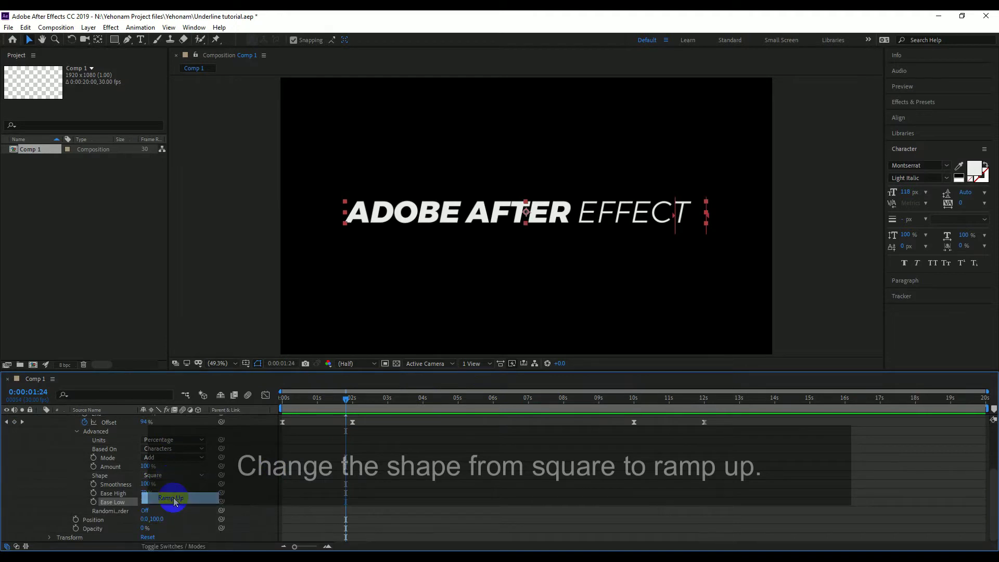
drag(346, 403, 212, 401)
key(space)
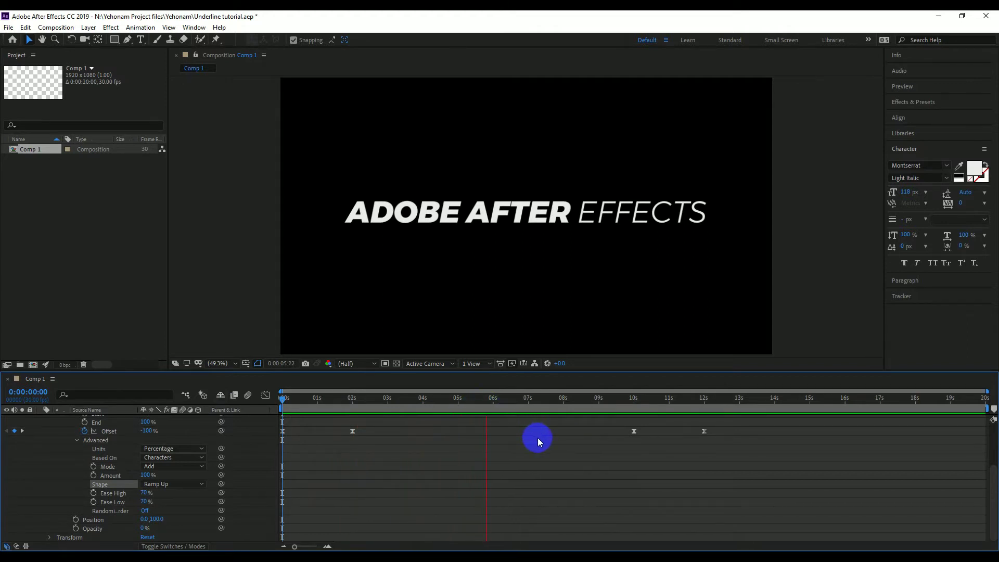
key(space)
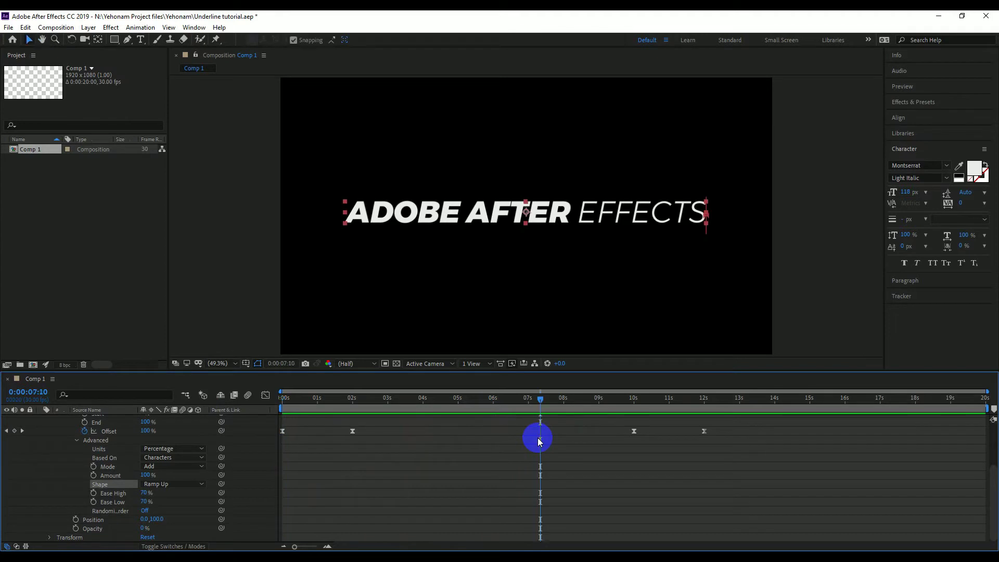
key(ctrl+s)
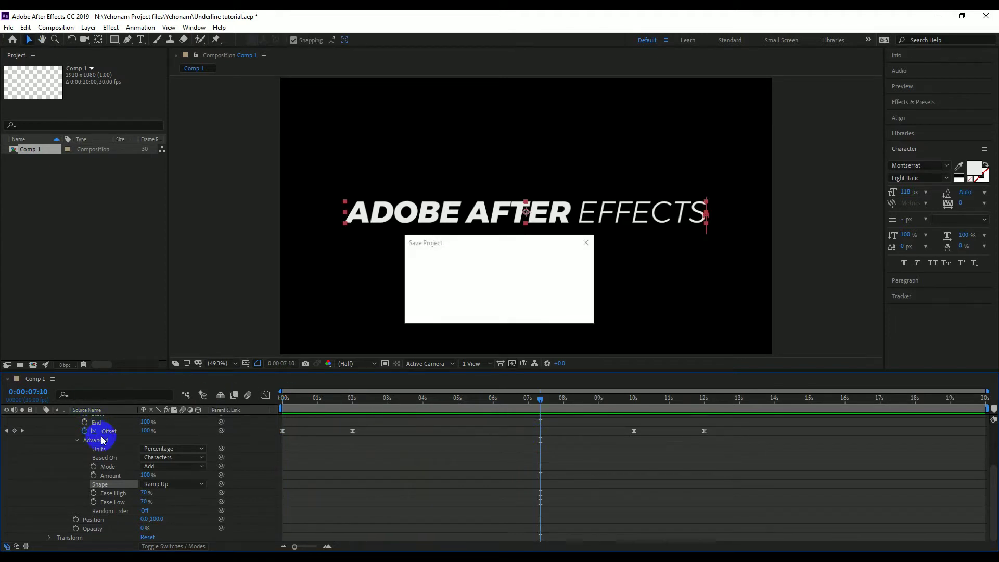
Collapse the title layer and press U to list only its keyframed Offset
scroll(102, 441, up, 3)
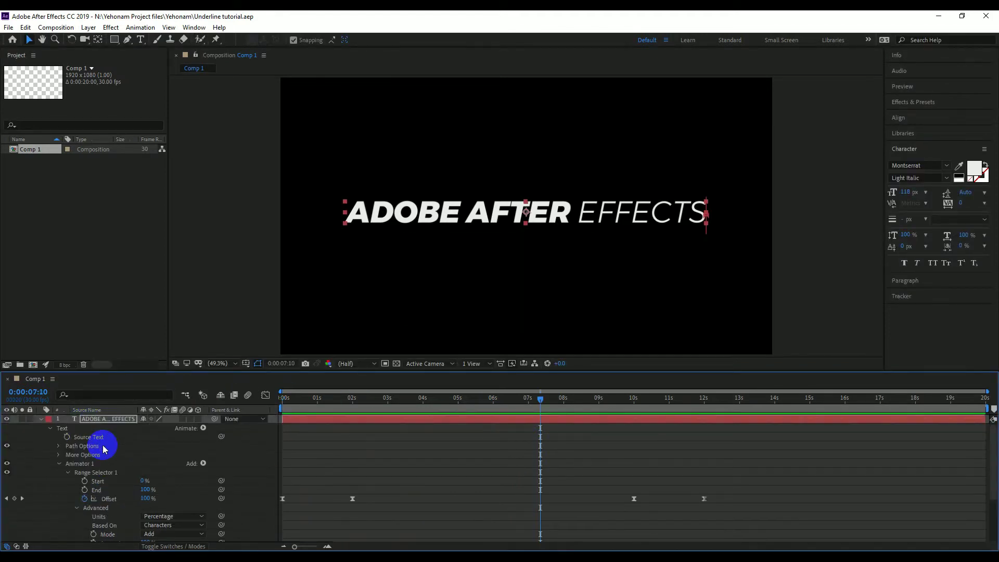
click(41, 419)
click(201, 465)
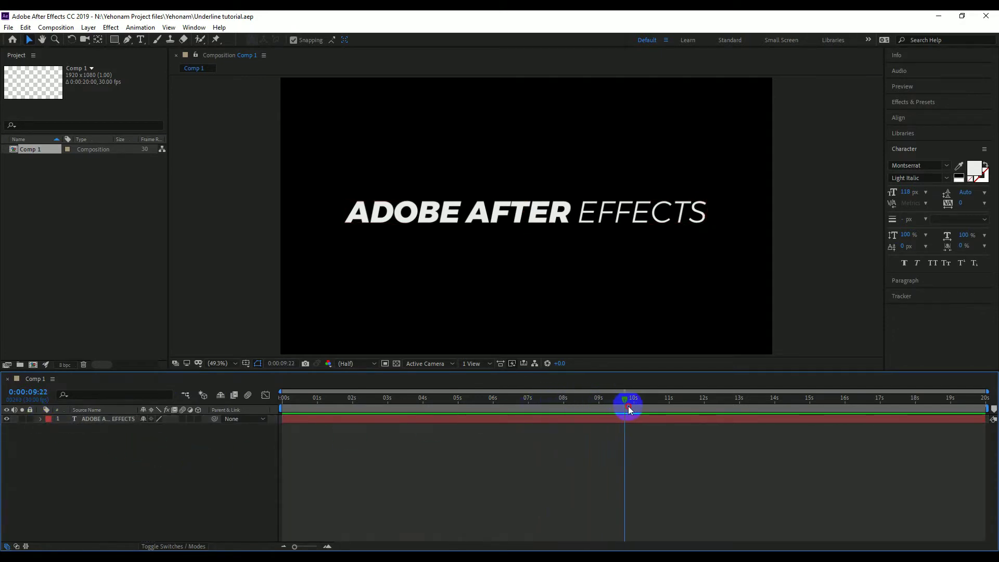
click(125, 419)
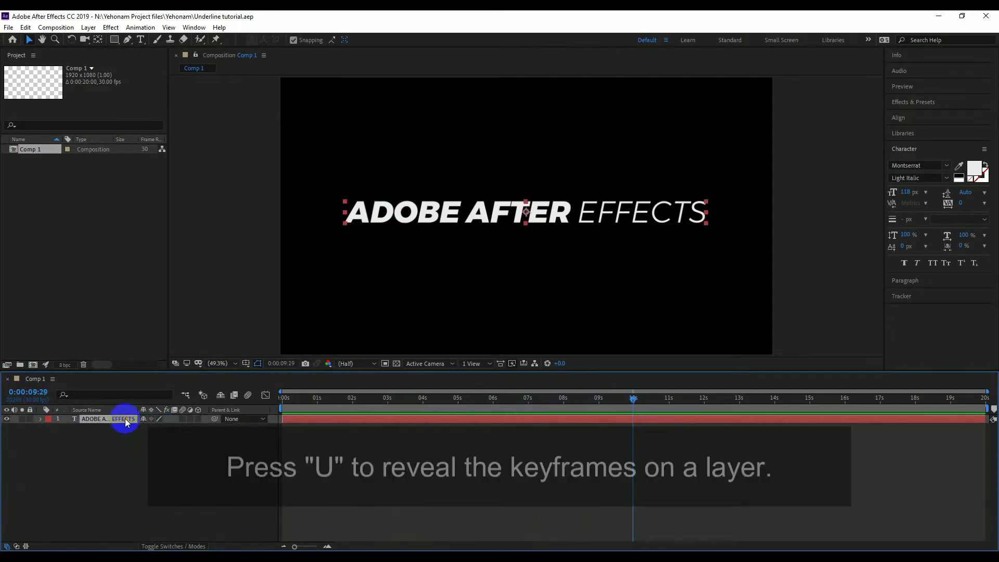
key(u)
click(127, 461)
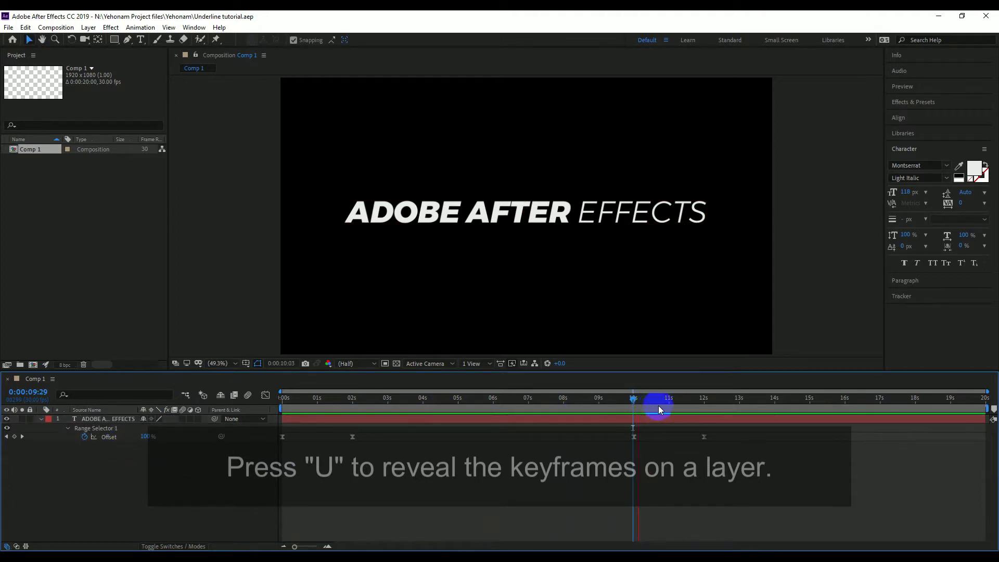
Scrub through the reveal-and-hide animation and return the playhead to 0:00
mouse_move(658, 410)
mouse_down()
mouse_move(698, 408)
mouse_move(268, 409)
mouse_up()
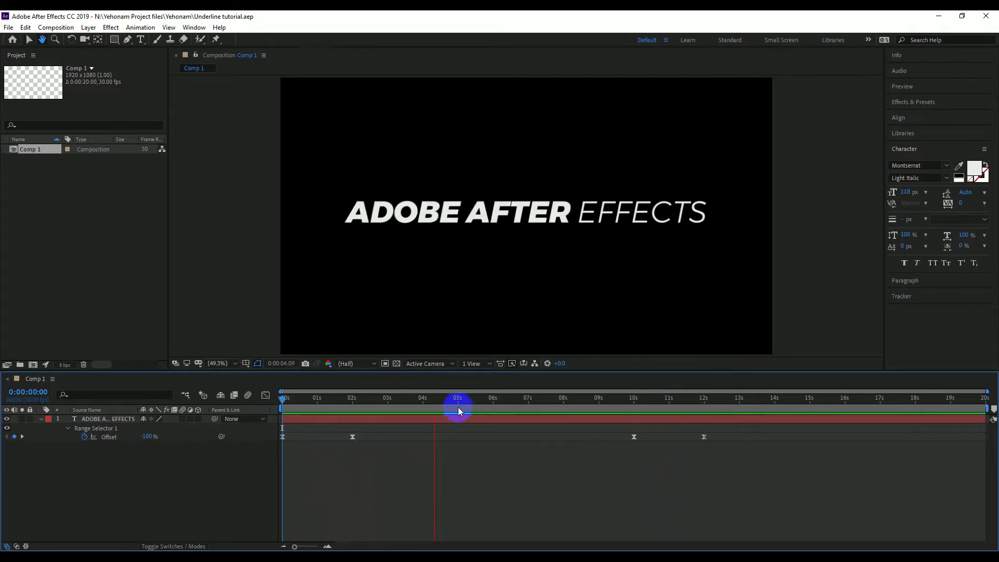
drag(458, 410, 264, 412)
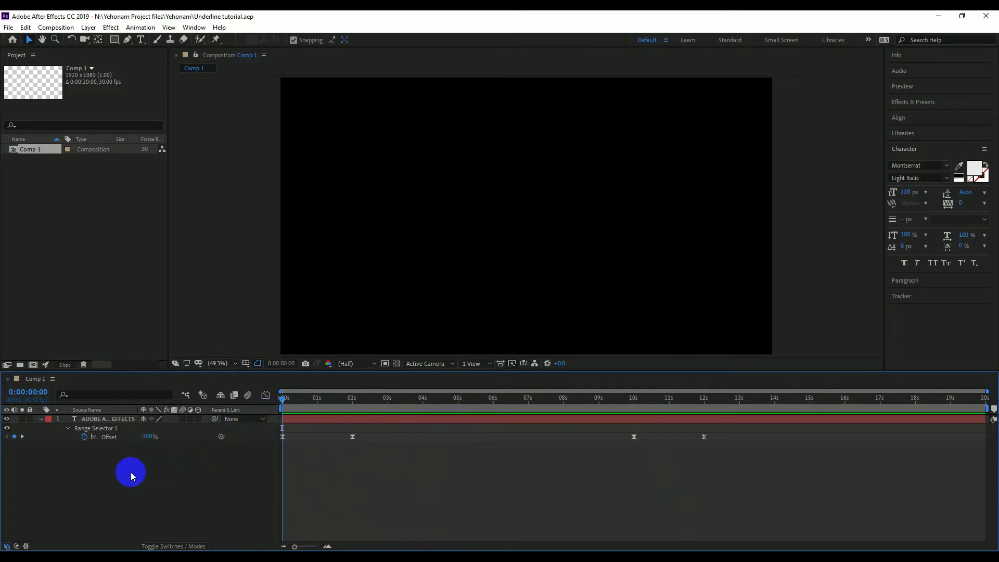
click(40, 420)
click(117, 469)
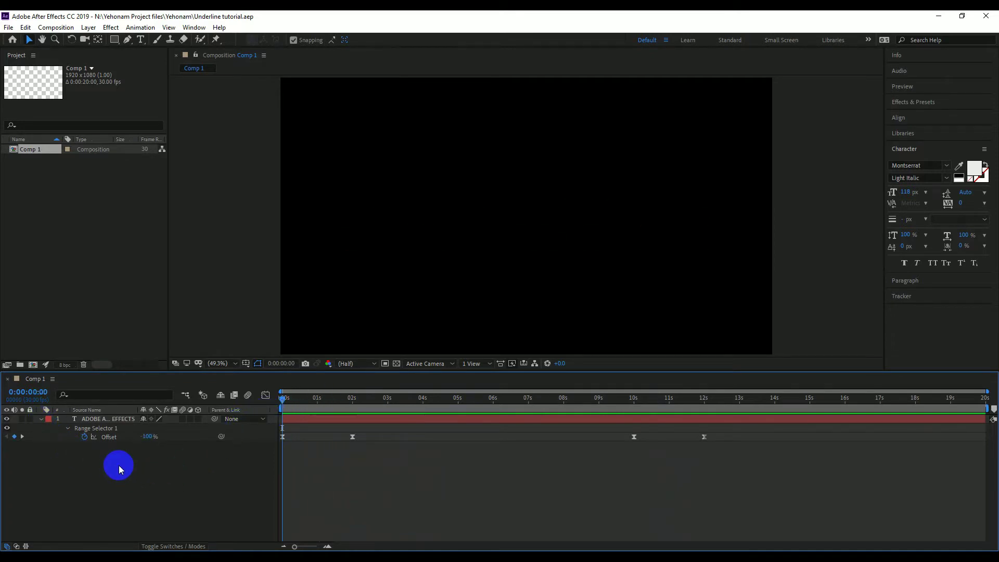
Move the playhead to 3 seconds, where the ADOBE AFTER EFFECTS title is visible
right_click(119, 468)
mouse_move(168, 354)
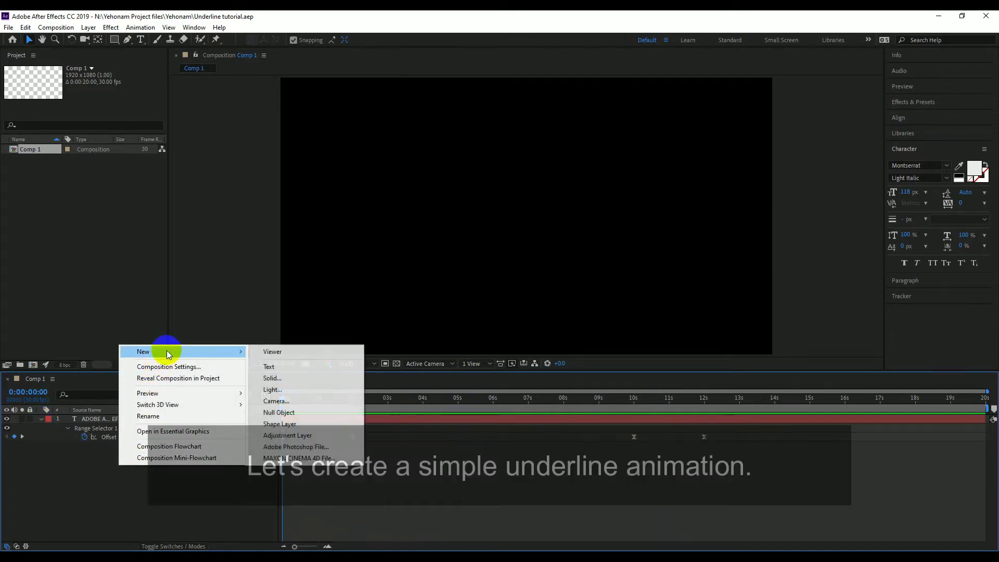
click(116, 473)
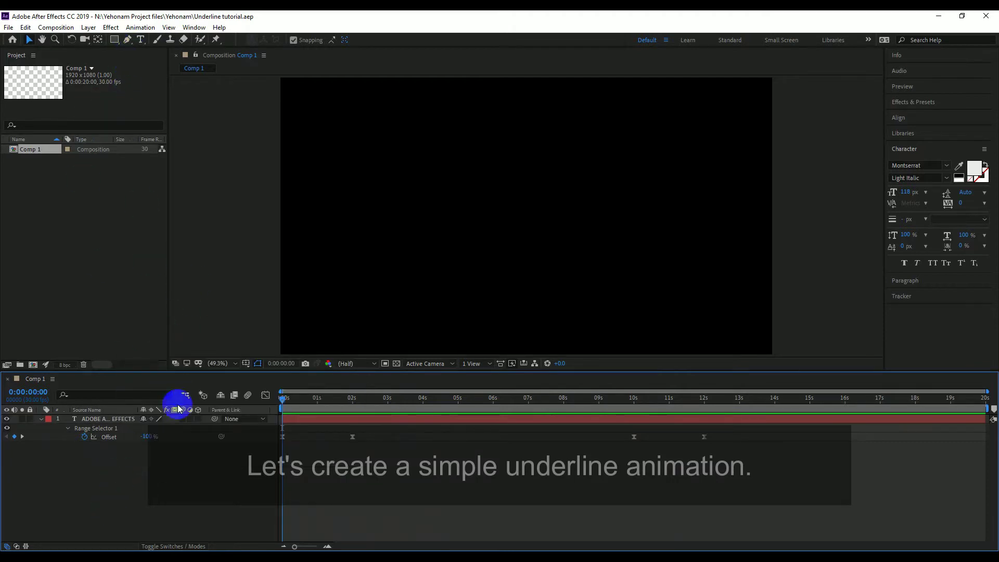
drag(388, 408, 389, 408)
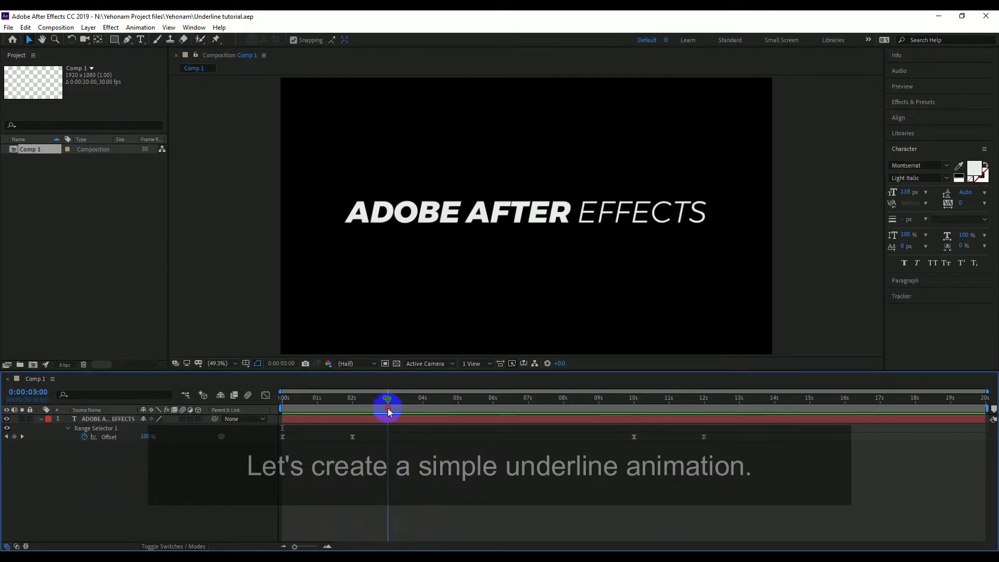
Choose the Pen tool and set its stroke colour to light blue
click(127, 39)
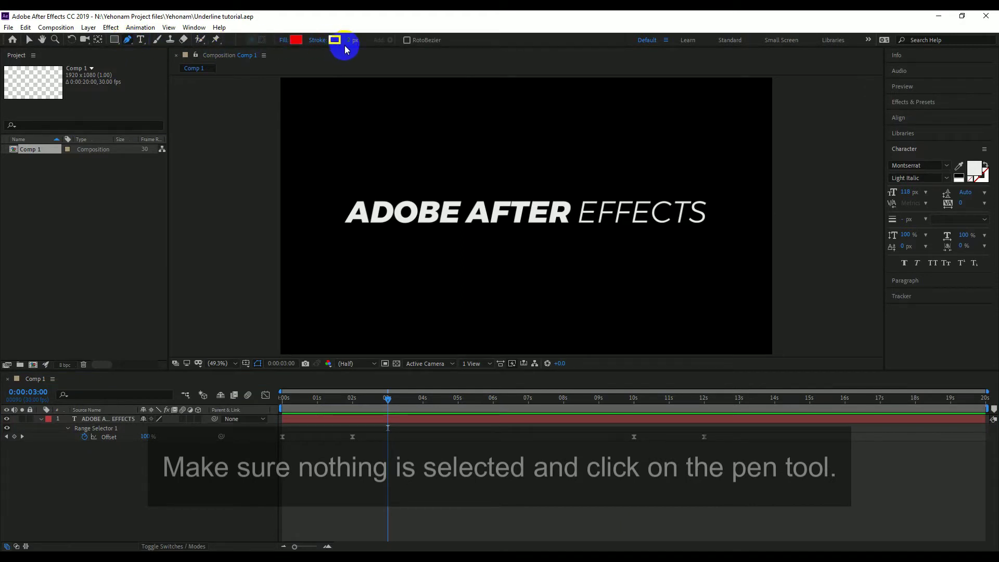
click(335, 40)
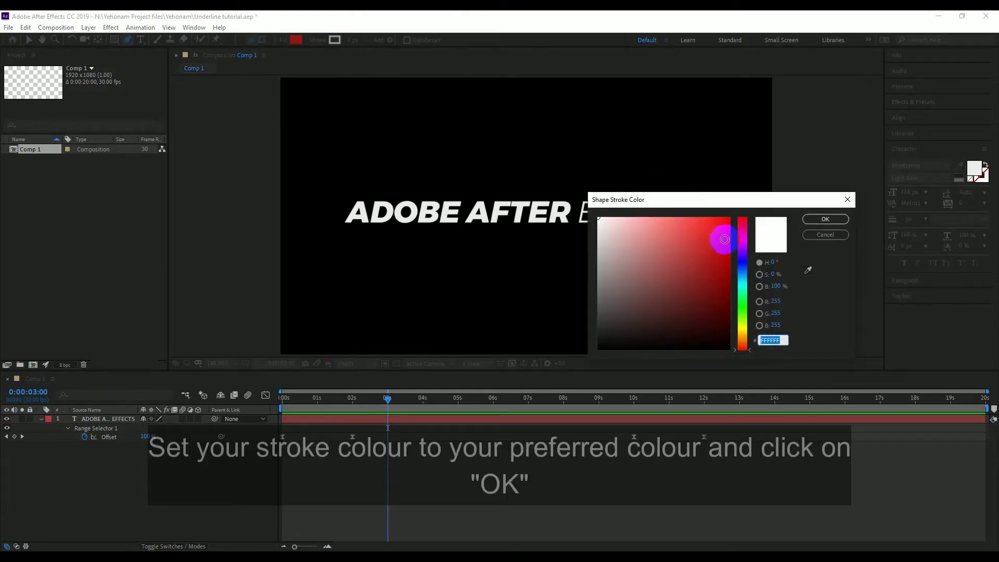
drag(743, 235, 745, 274)
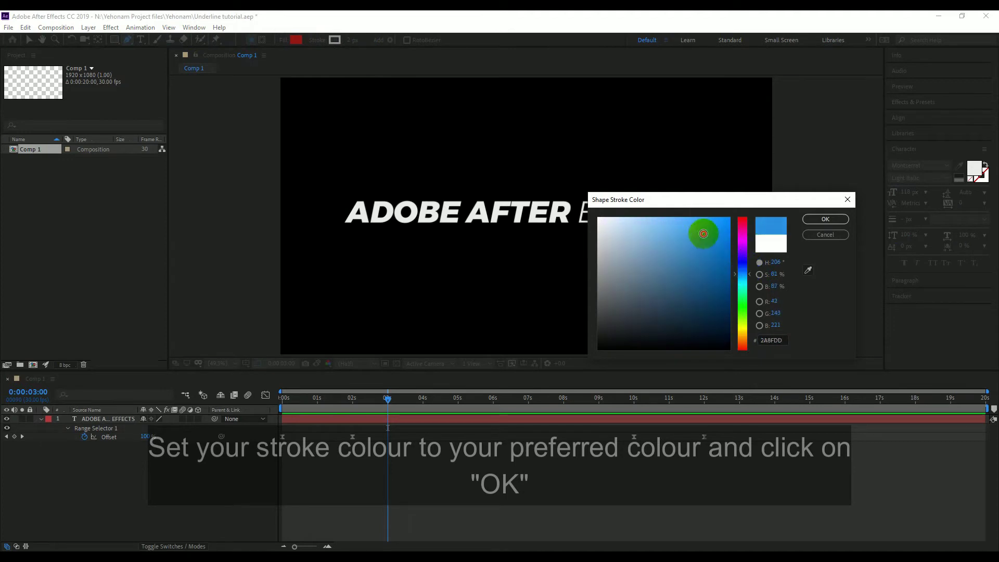
drag(702, 232, 688, 223)
click(814, 219)
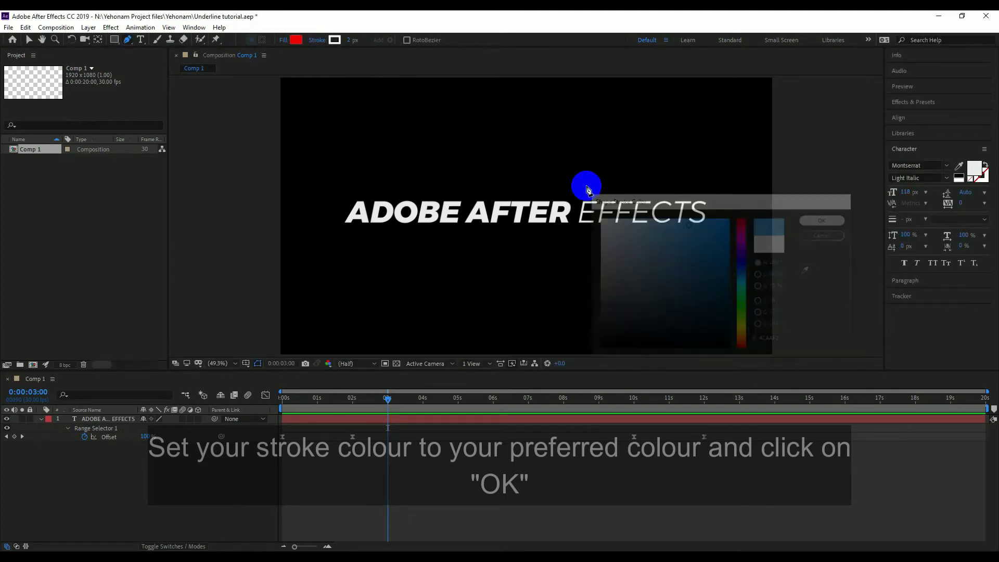
Draw a 10 px straight underline beneath the full title, then save the project
click(342, 225)
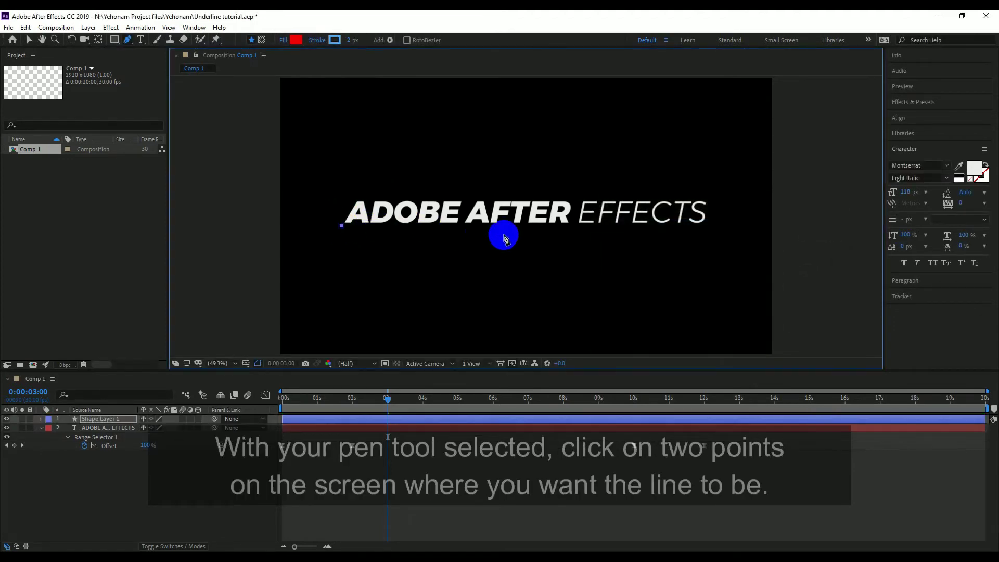
click(441, 225)
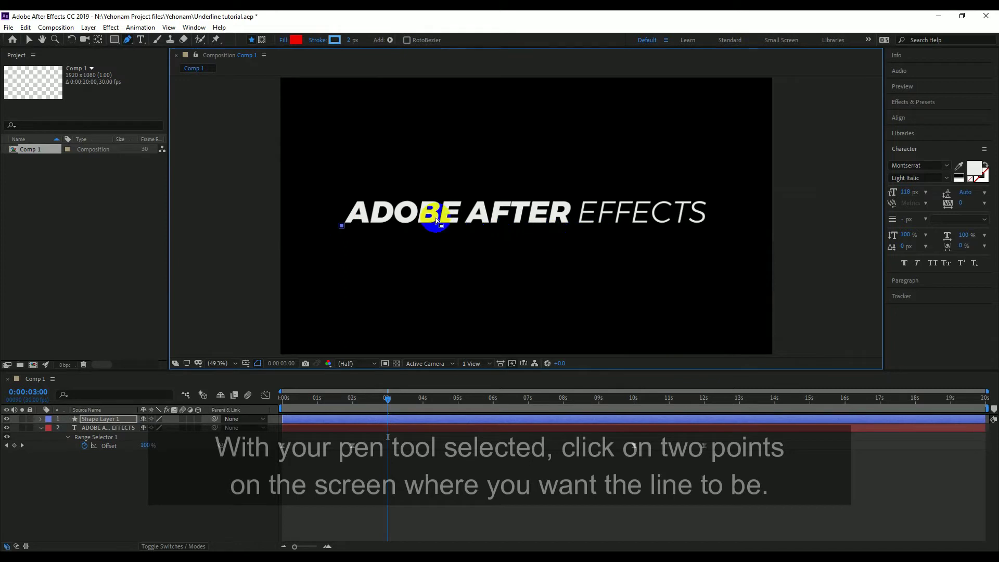
key(Delete)
click(349, 42)
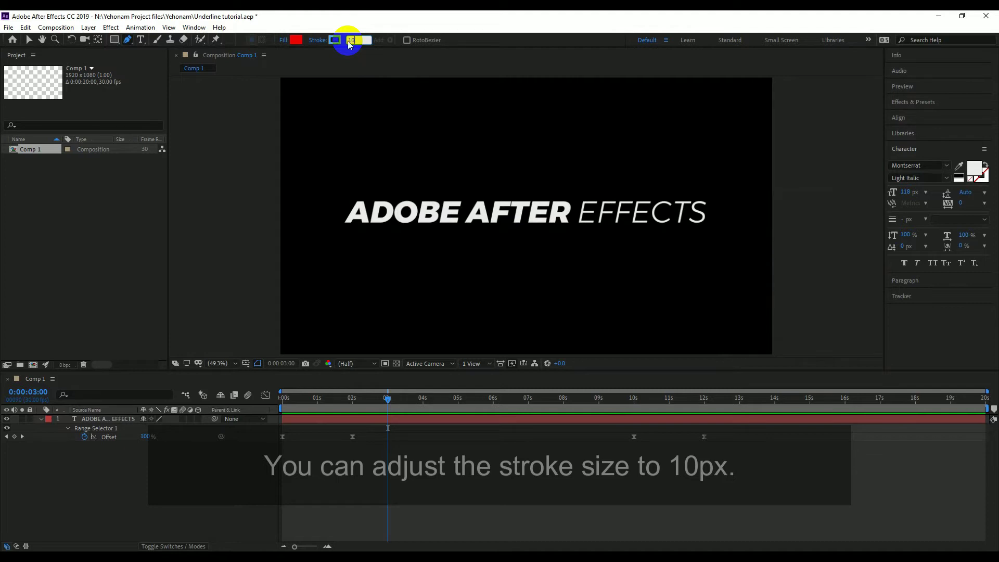
text(10)
key(Return)
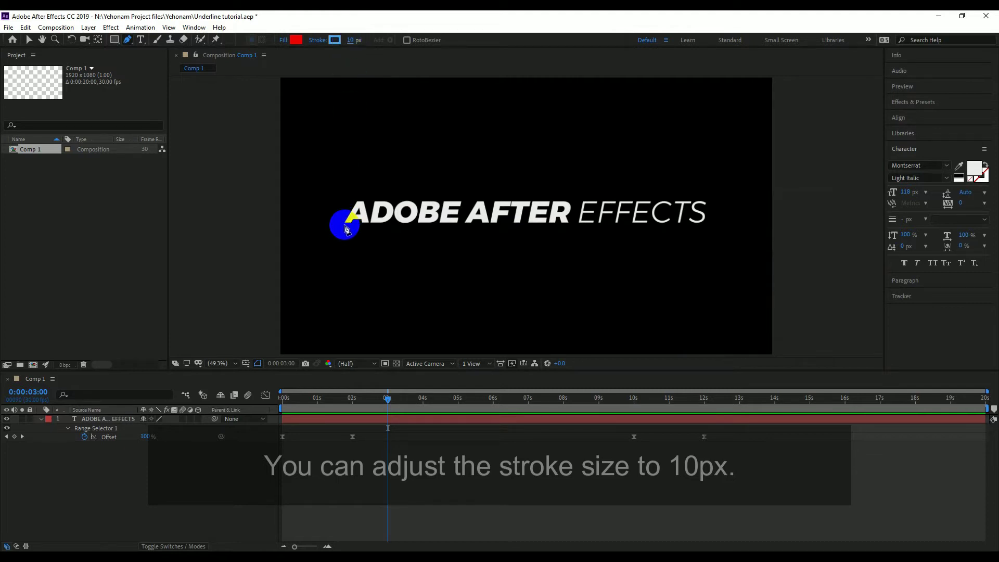
click(342, 224)
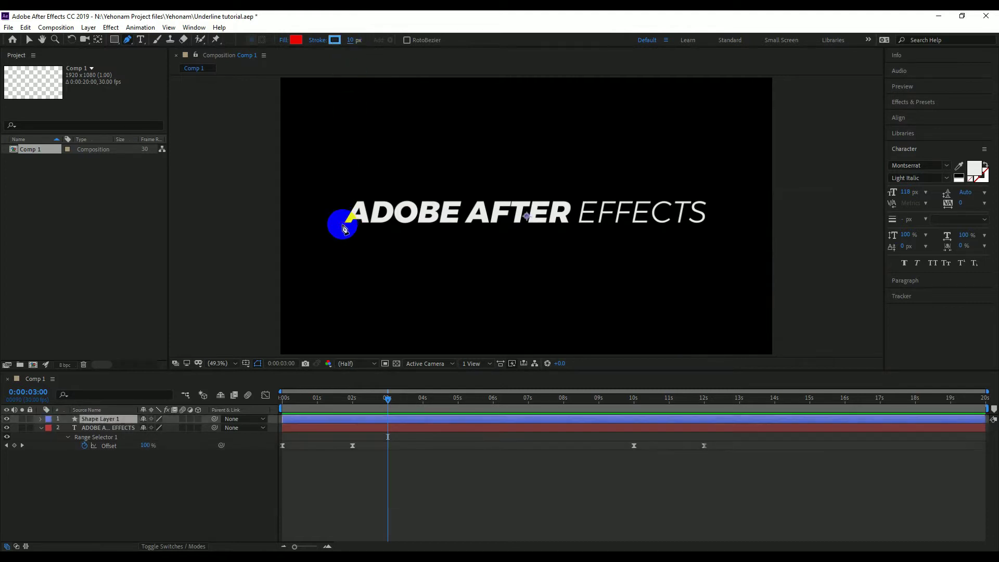
click(708, 225)
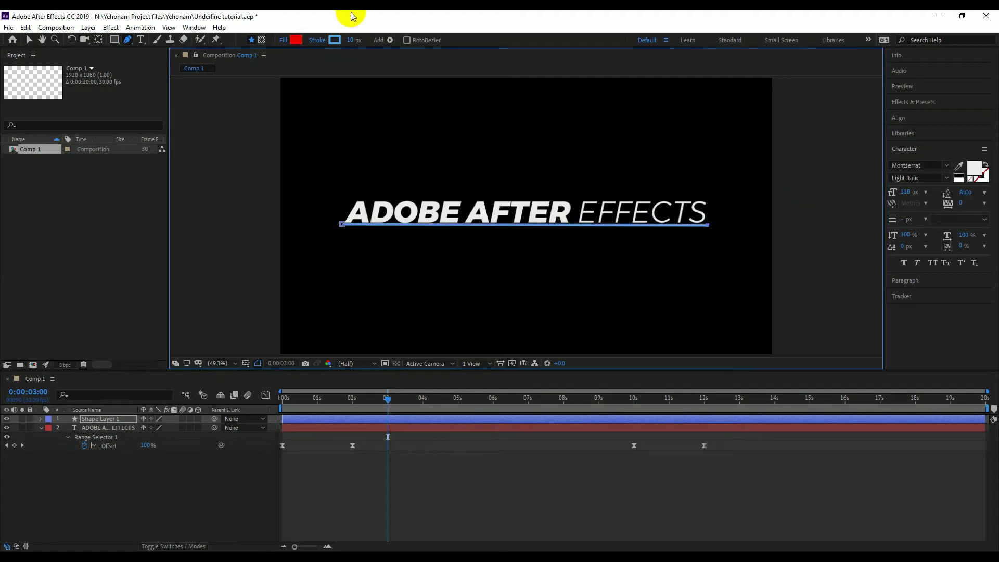
key(ctrl+s)
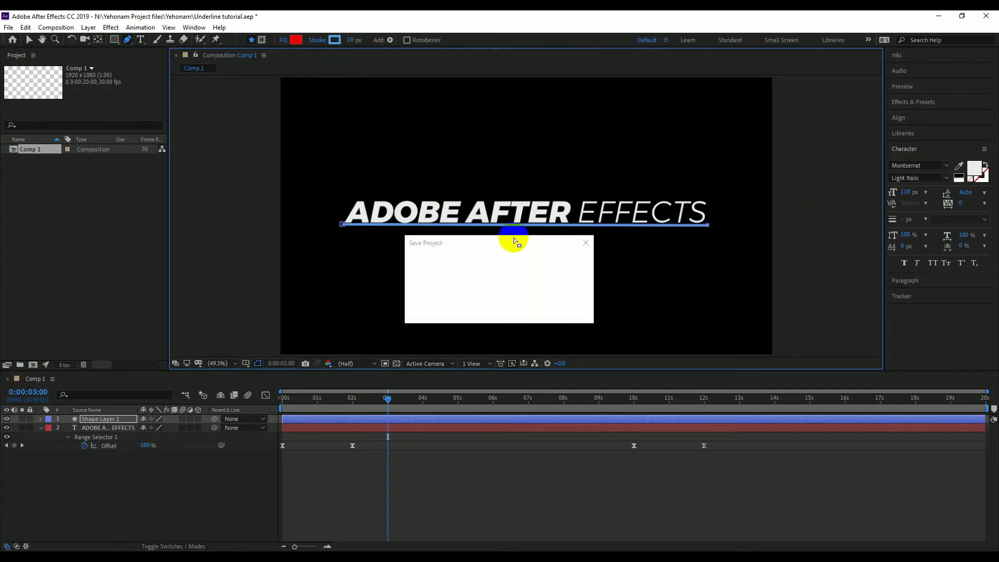
Rename the new shape layer to 'Line'
click(392, 399)
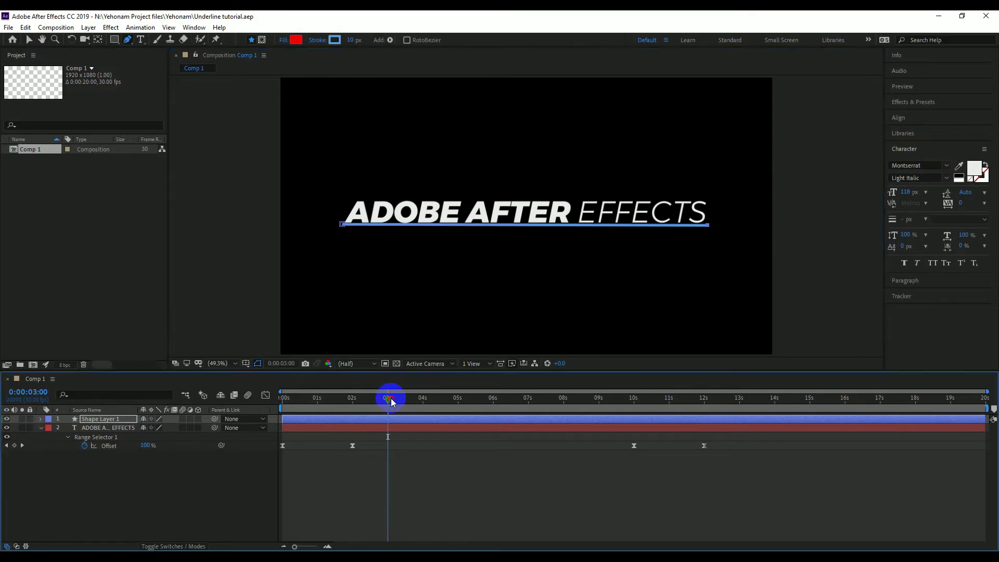
click(94, 420)
right_click(94, 422)
click(107, 408)
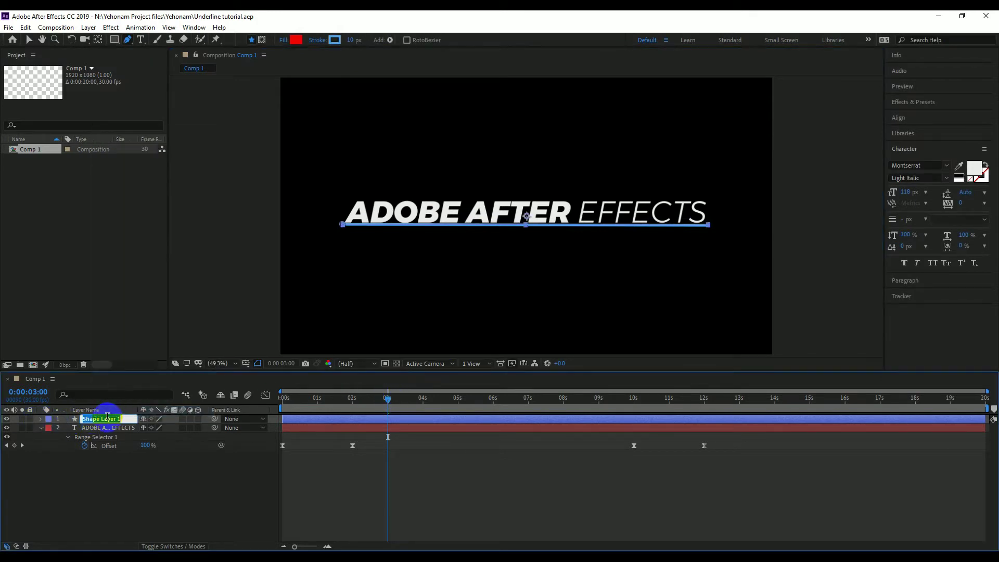
text(Line)
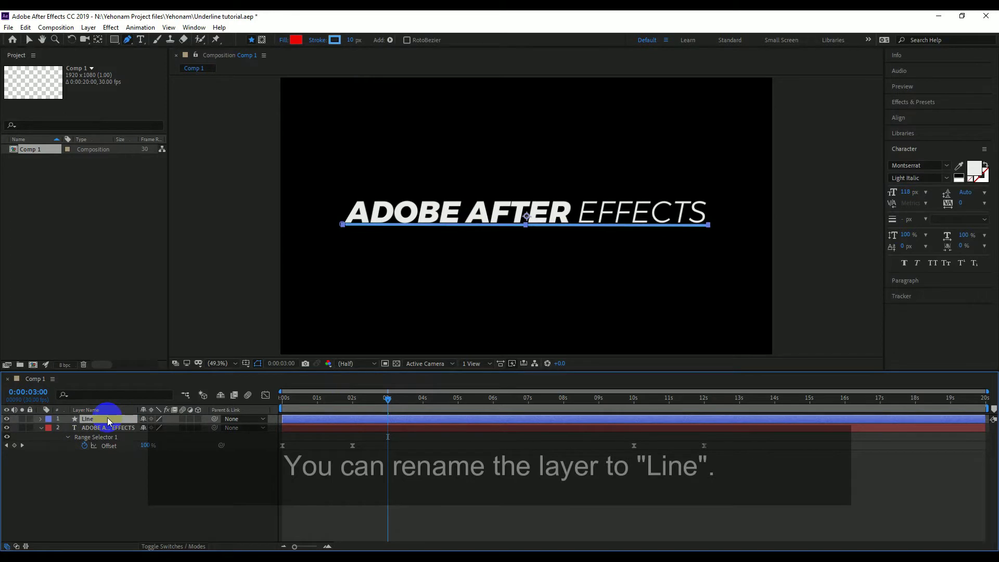
Add a Trim Paths operation to the Line layer's contents and expand Trim Paths 1
click(41, 418)
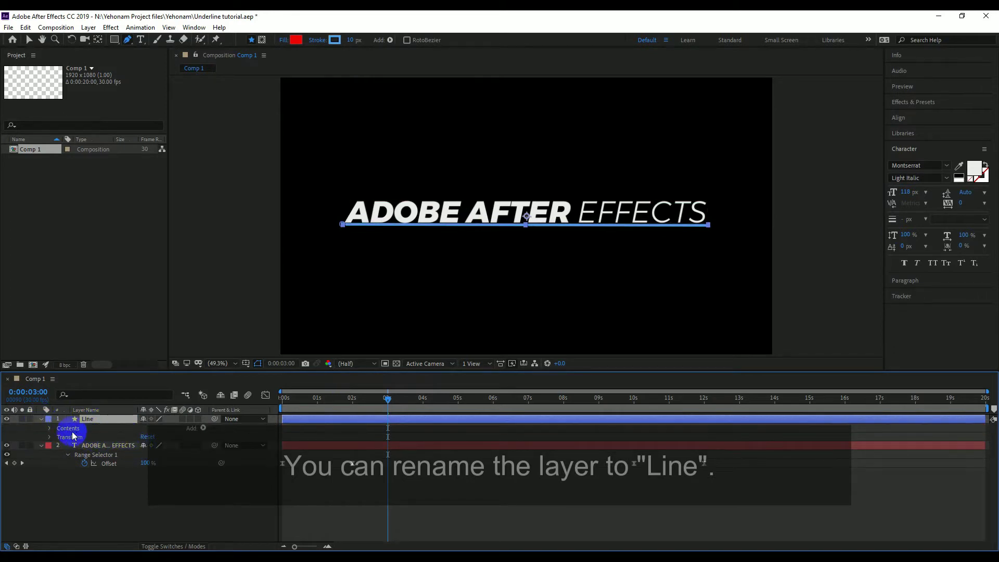
click(203, 427)
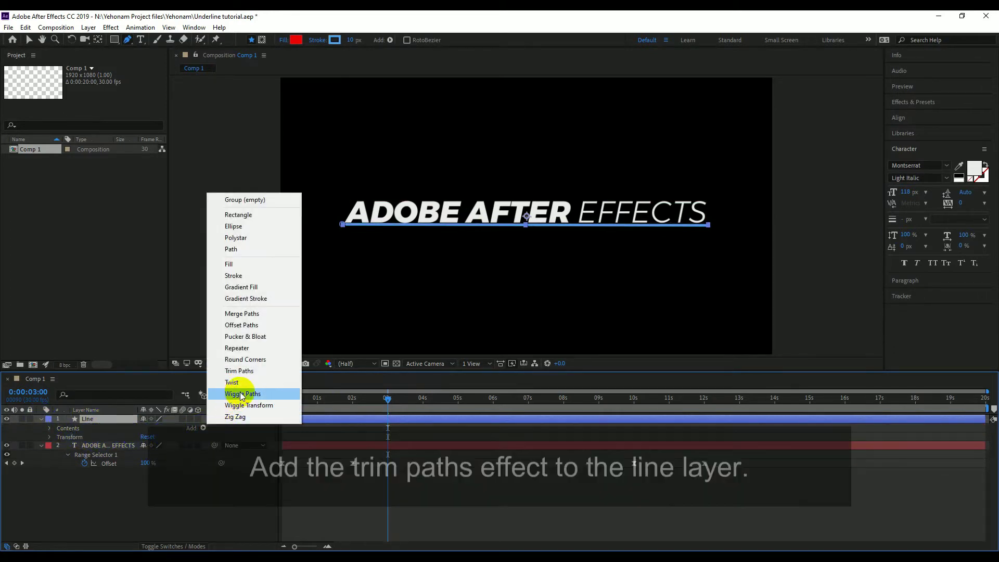
click(245, 370)
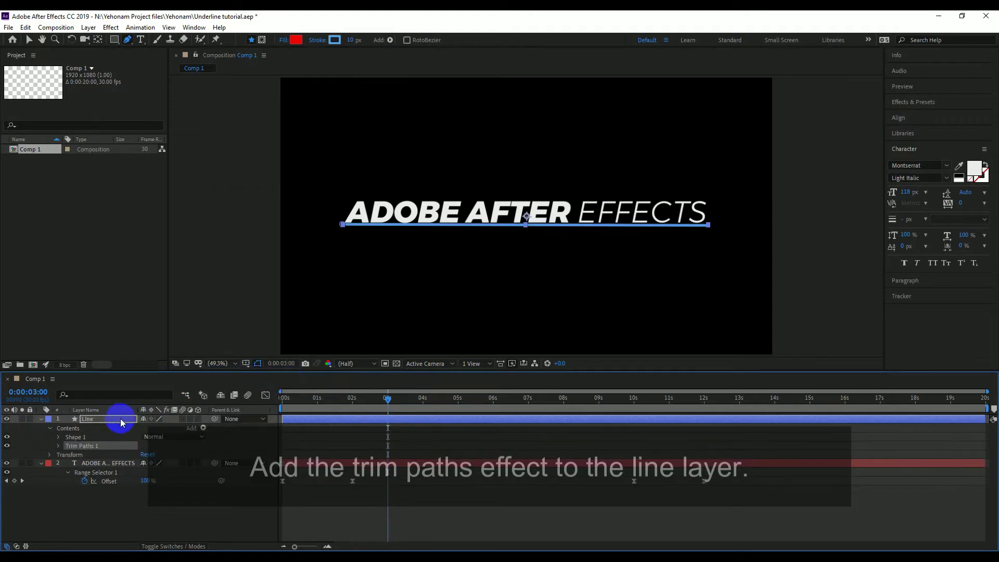
click(59, 447)
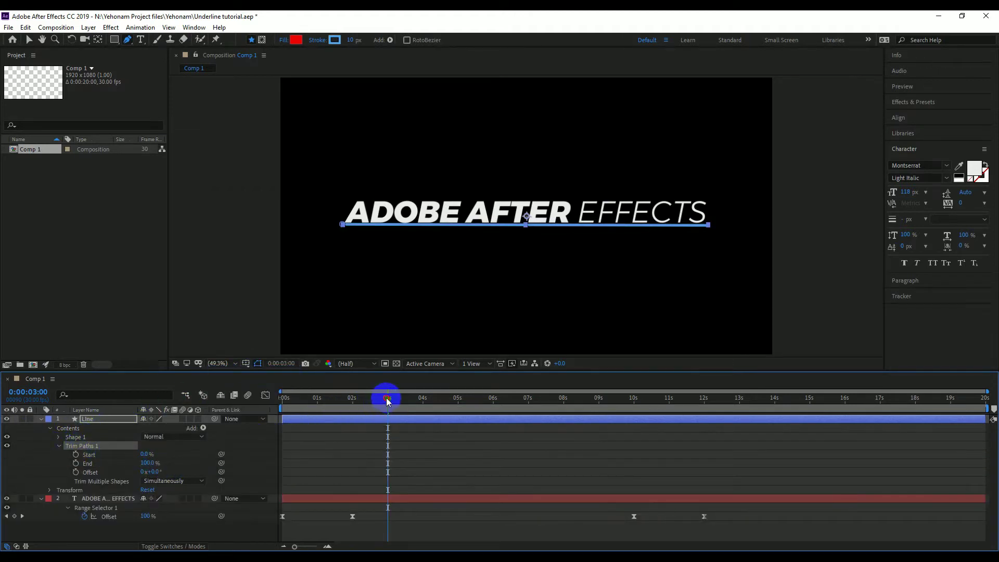
Keyframe Trim Paths Start and End at 0% on the first frame and 100% at one second
drag(386, 397, 281, 408)
text(0)
key(Return)
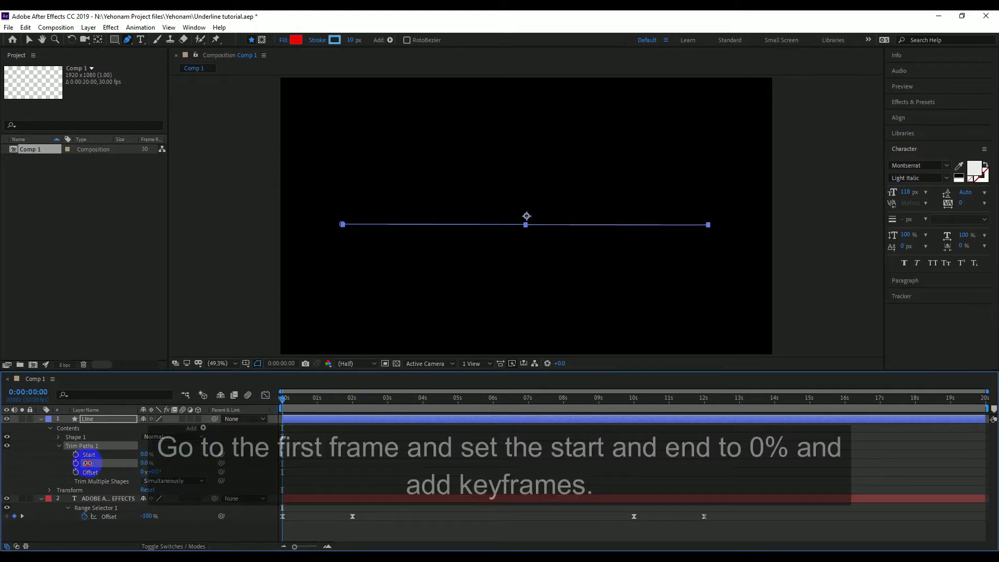
click(75, 455)
click(76, 463)
drag(283, 398, 317, 405)
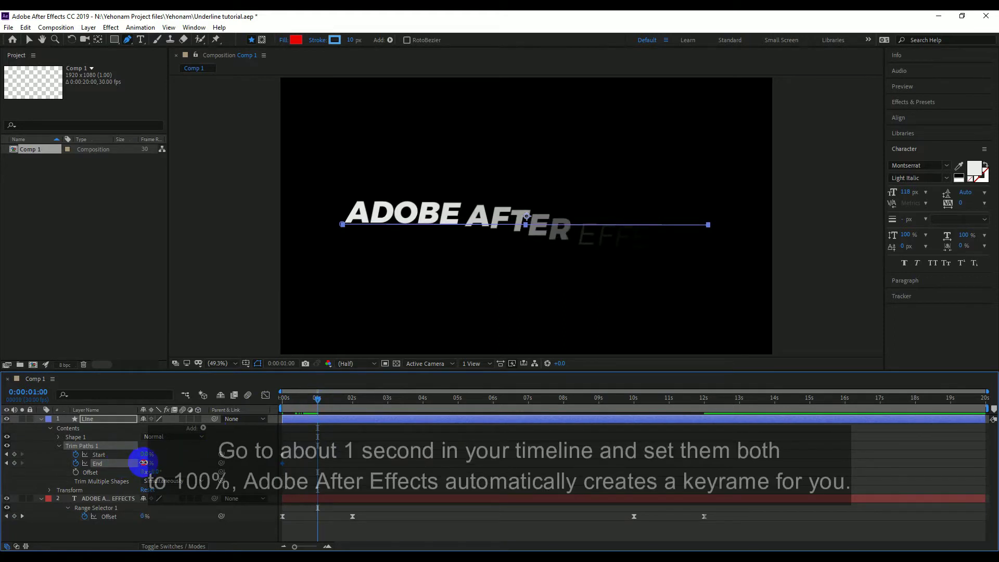
drag(144, 462, 237, 460)
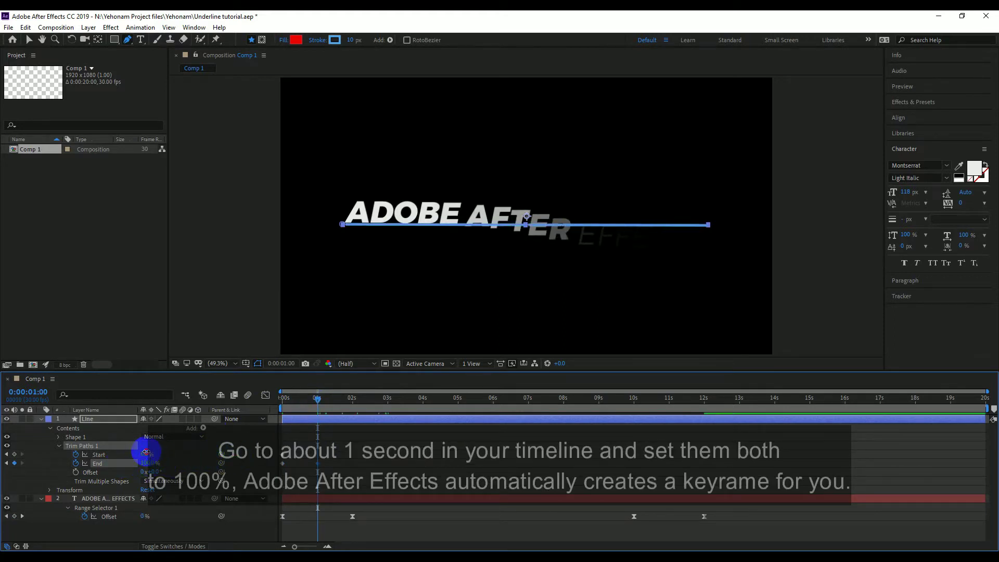
drag(146, 453, 242, 451)
Shift the Start keyframes later so the underline holds, then wipes away; return to frame 0
drag(337, 449, 281, 464)
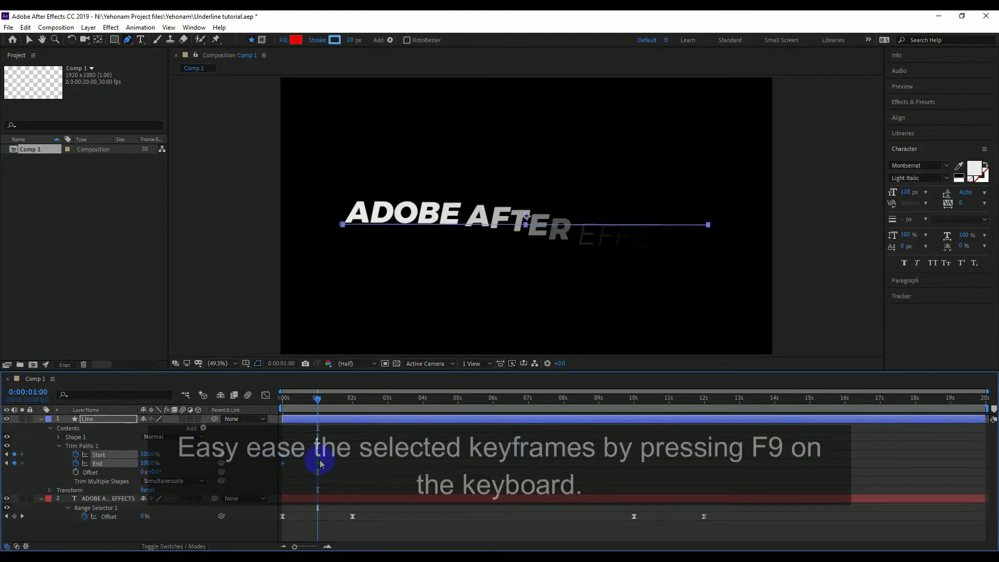
mouse_move(314, 402)
mouse_down()
mouse_move(436, 413)
mouse_move(388, 416)
mouse_up()
mouse_move(344, 441)
mouse_down()
mouse_move(362, 457)
mouse_move(396, 455)
mouse_up()
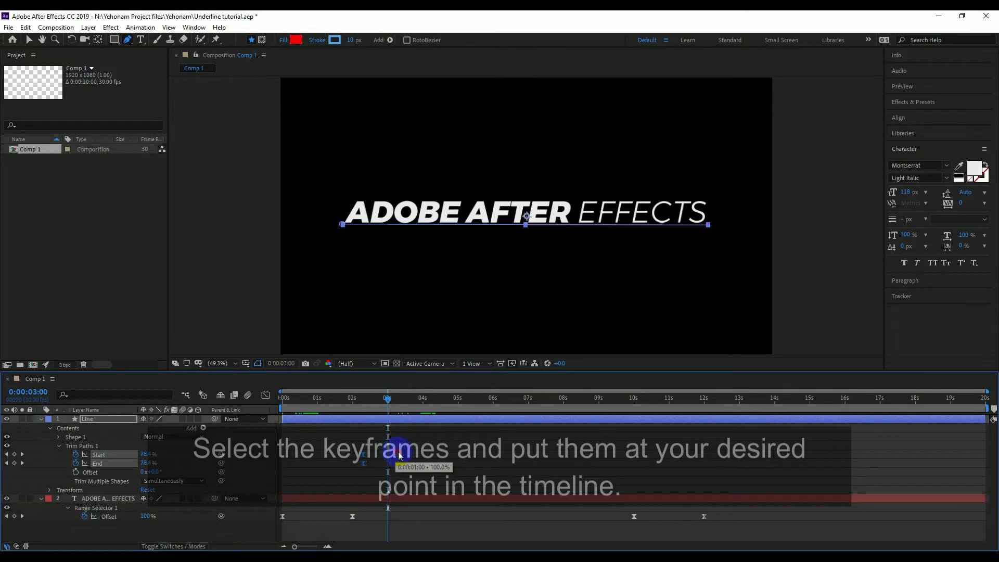
drag(398, 456, 415, 457)
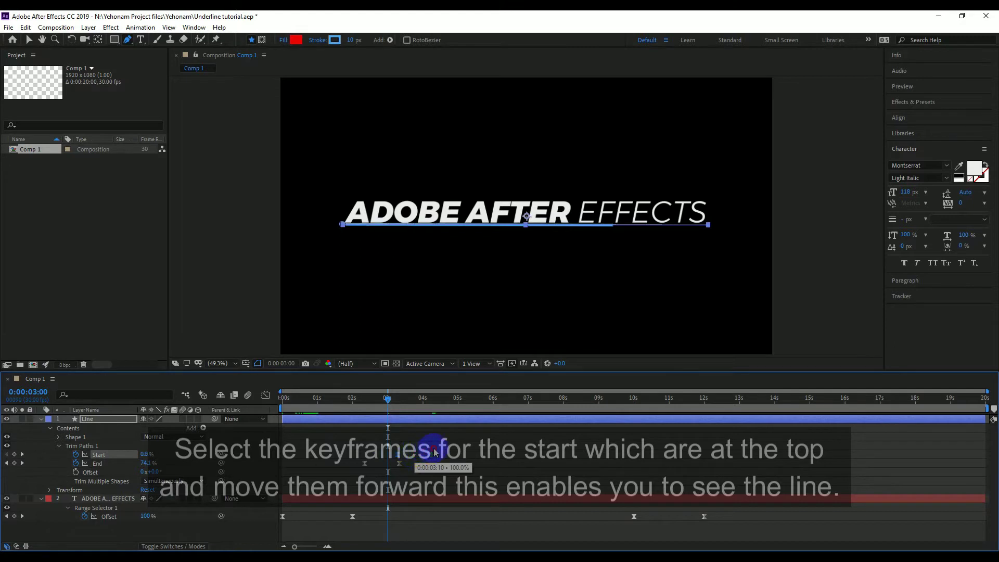
drag(437, 452, 429, 457)
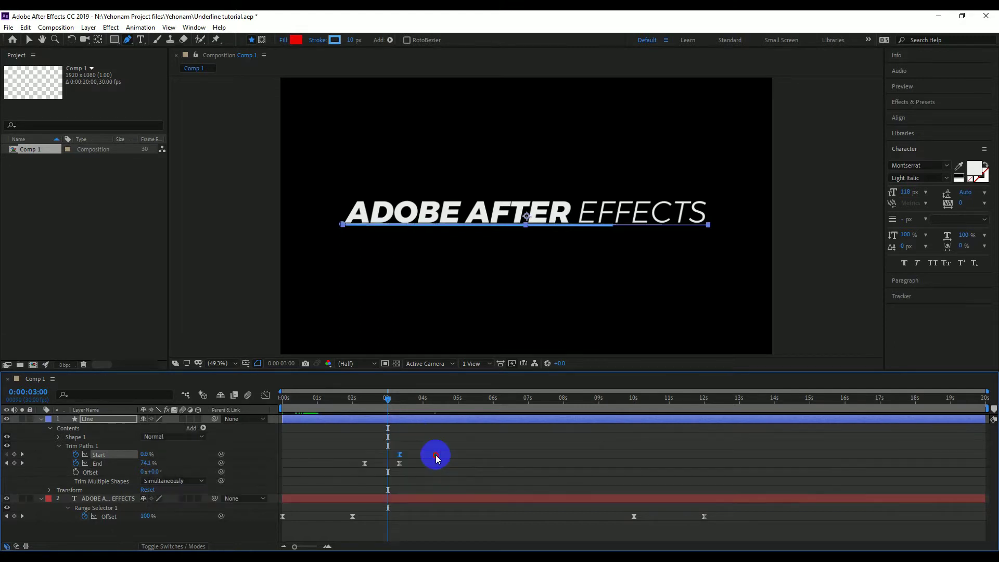
drag(387, 399, 232, 427)
Preview the underline animation, collapse the Line layer's properties, and preview again from 0 s
key(space)
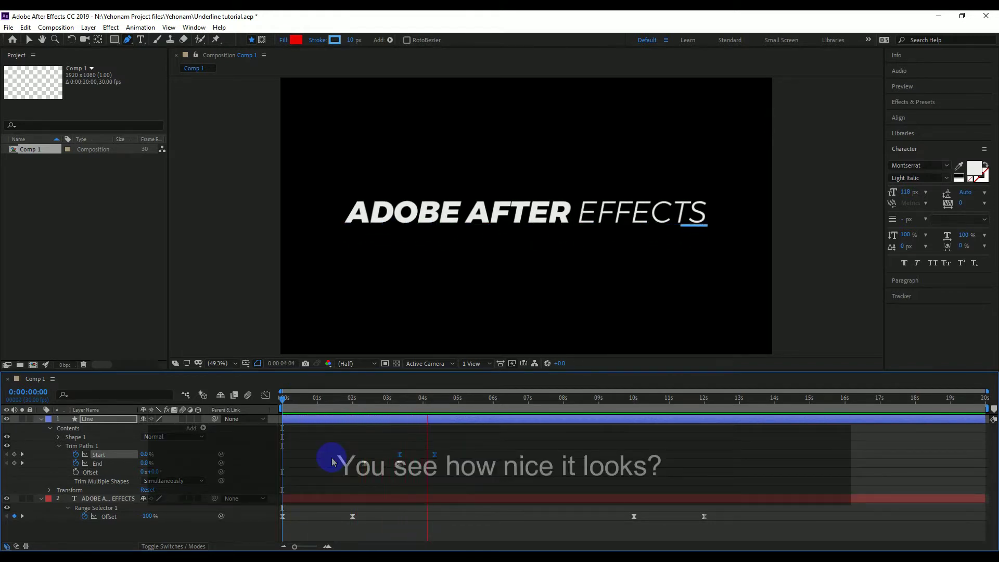
key(space)
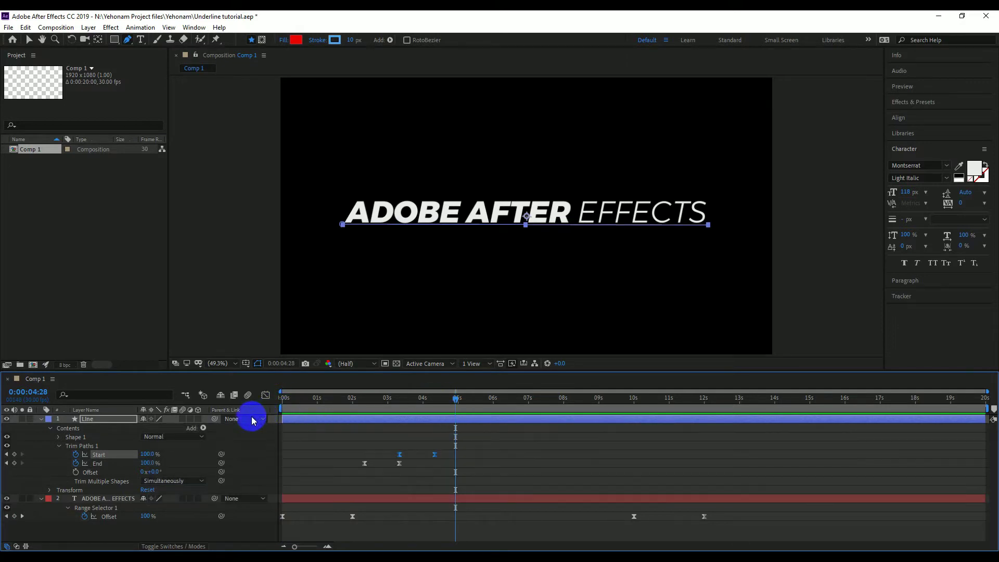
click(42, 419)
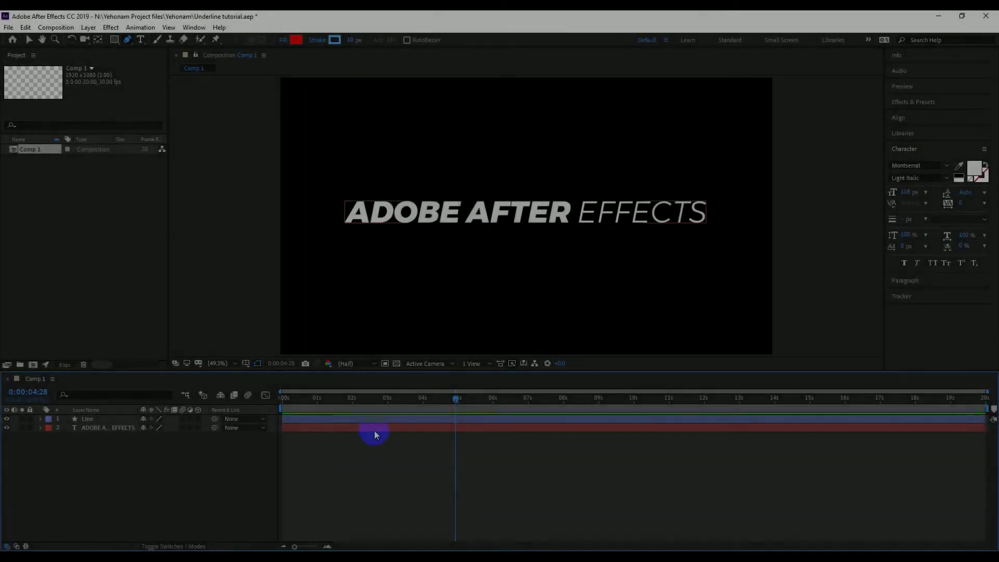
drag(452, 400, 255, 412)
key(space)
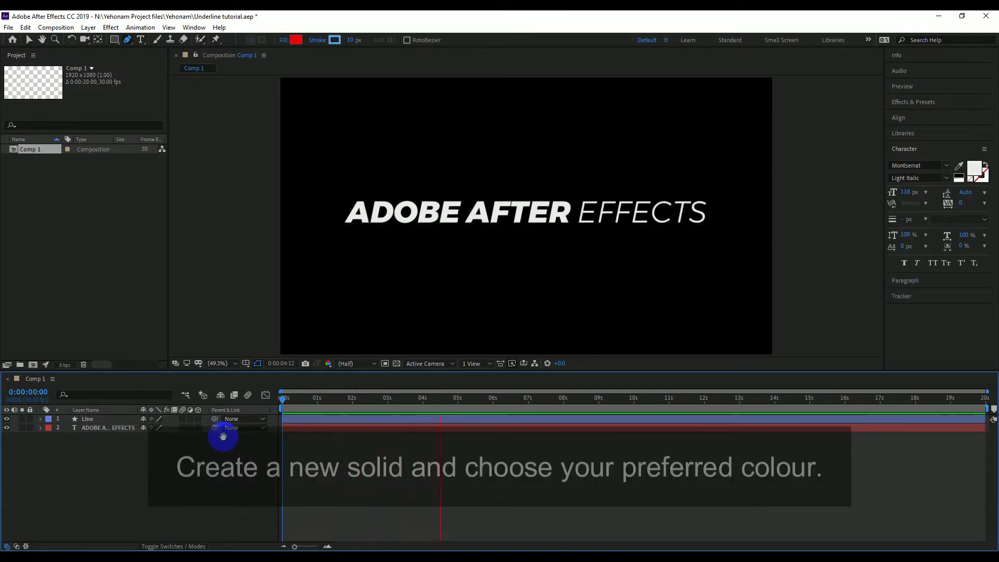
key(space)
Create a black full-frame solid, Black Solid 1, and move it beneath the title layer
right_click(112, 455)
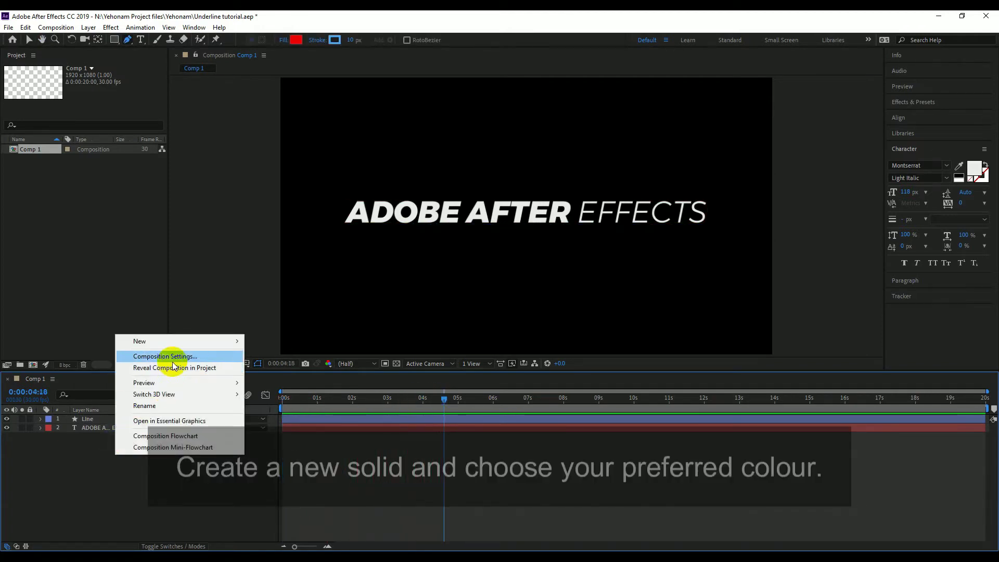
click(164, 340)
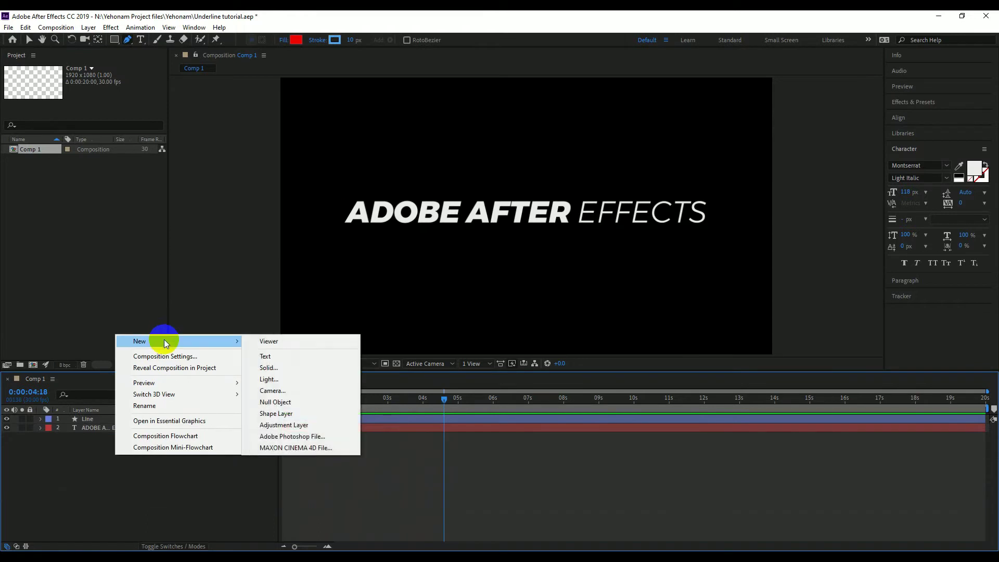
click(273, 370)
click(493, 348)
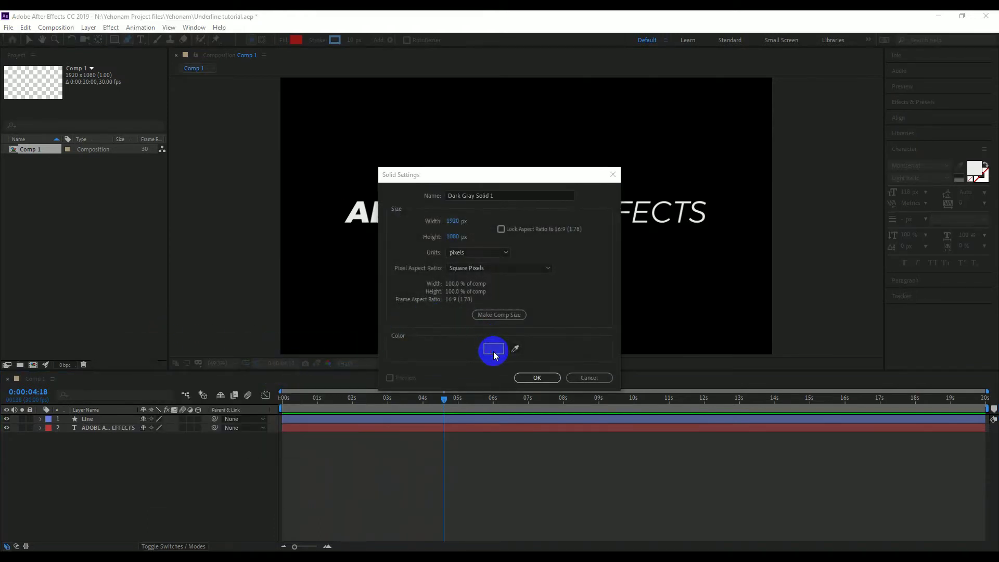
click(599, 348)
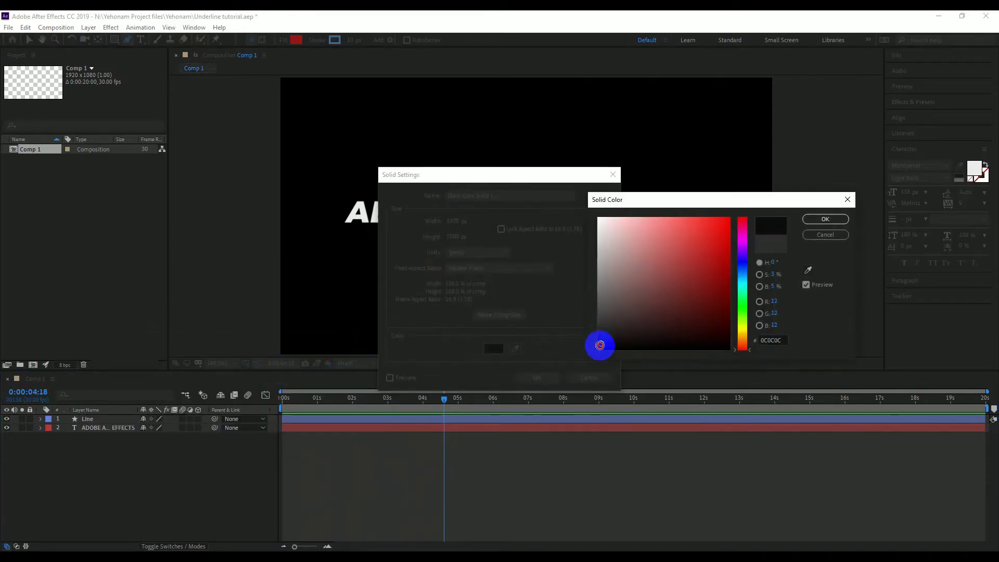
click(826, 220)
click(537, 378)
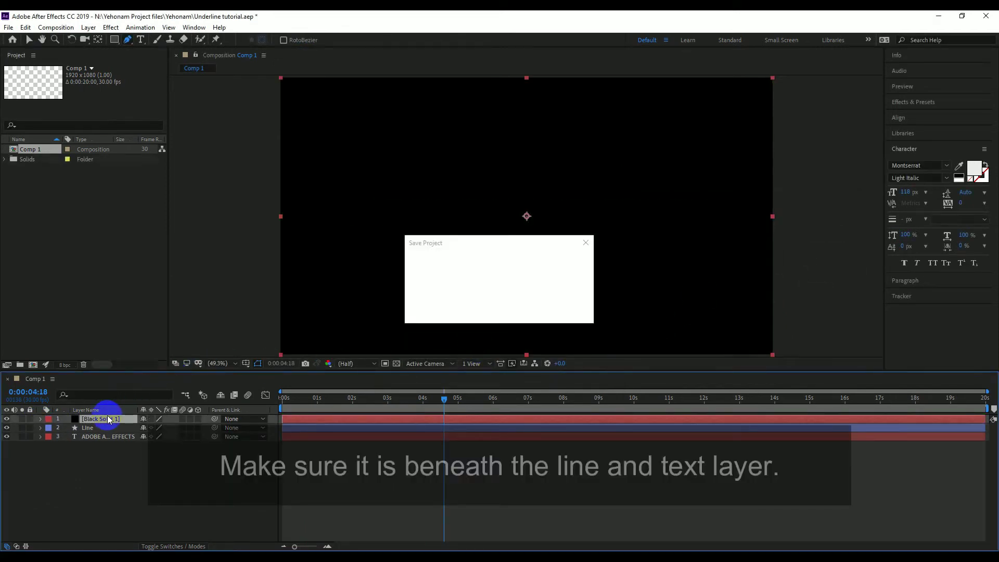
drag(109, 419, 118, 449)
mouse_move(444, 400)
mouse_down()
mouse_move(393, 404)
mouse_move(441, 405)
mouse_up()
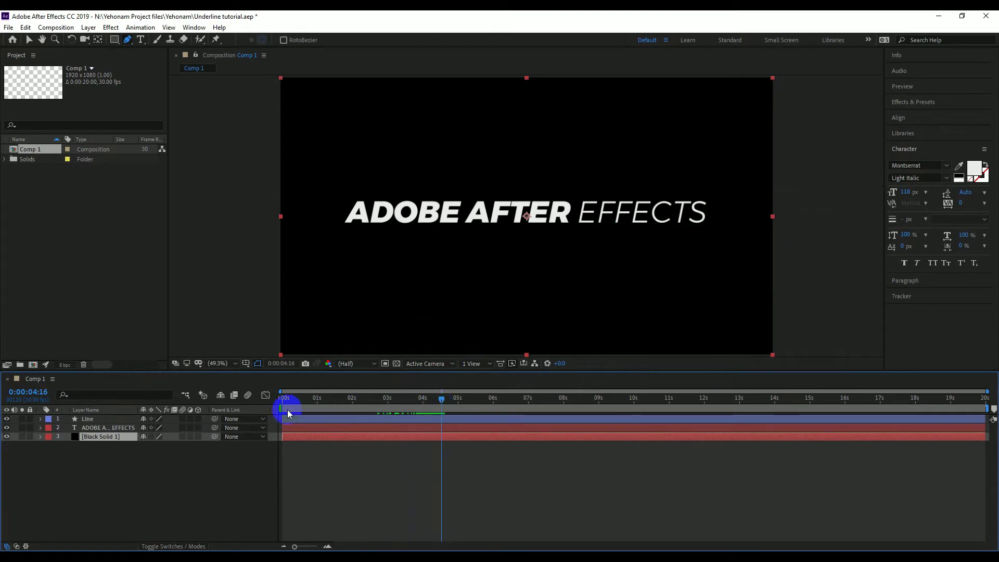
Reveal the title and Line layers' keyframes, scrub to the 4 s Start keyframe, and select Black Solid 1
click(108, 429)
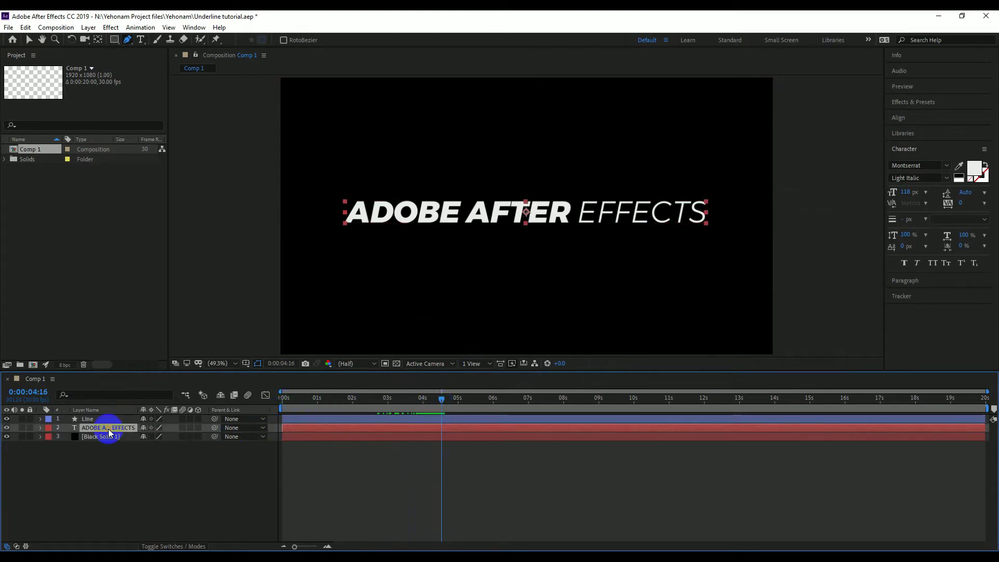
key(u)
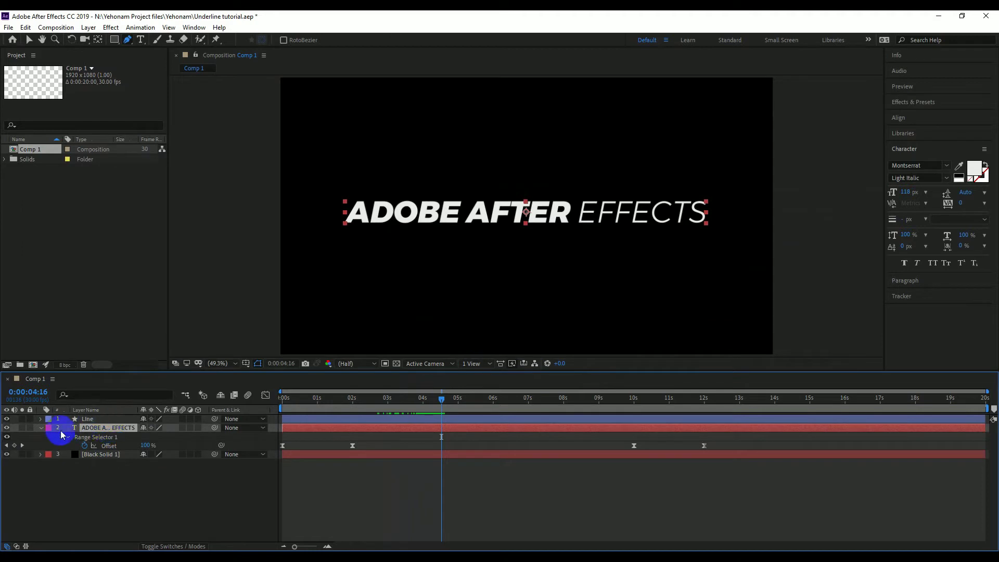
click(41, 427)
click(86, 420)
key(u)
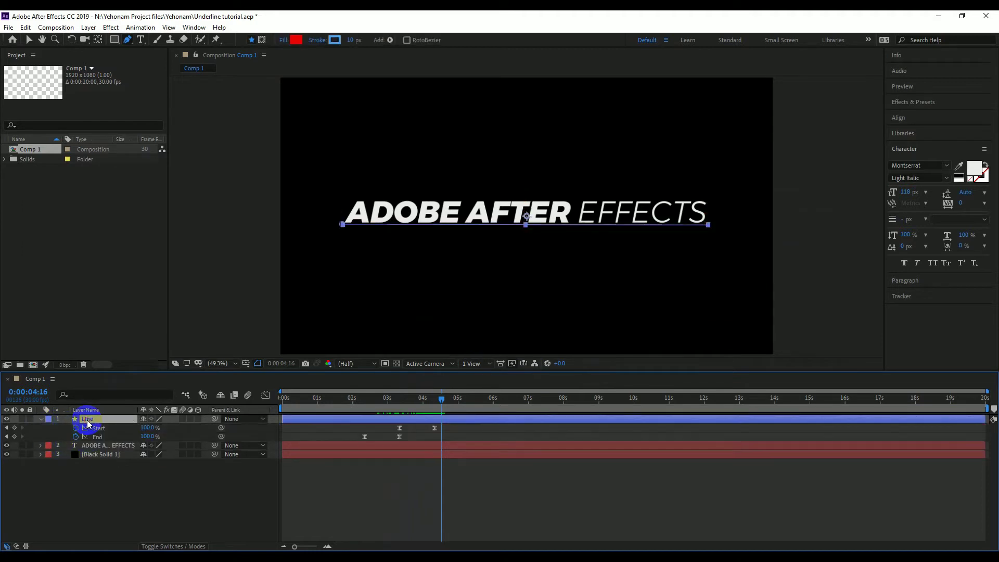
click(382, 417)
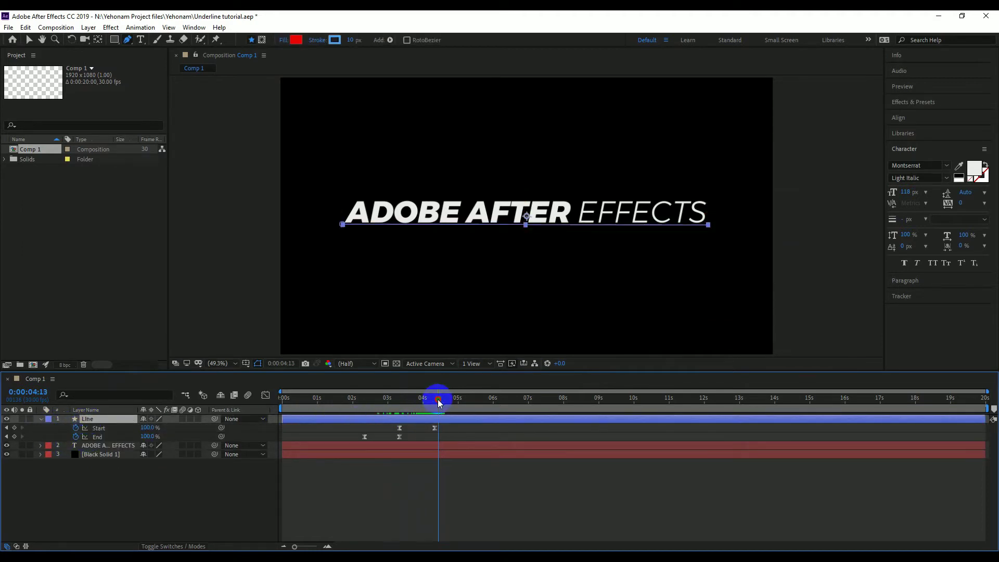
mouse_move(438, 401)
mouse_down()
mouse_move(416, 404)
mouse_move(425, 405)
mouse_up()
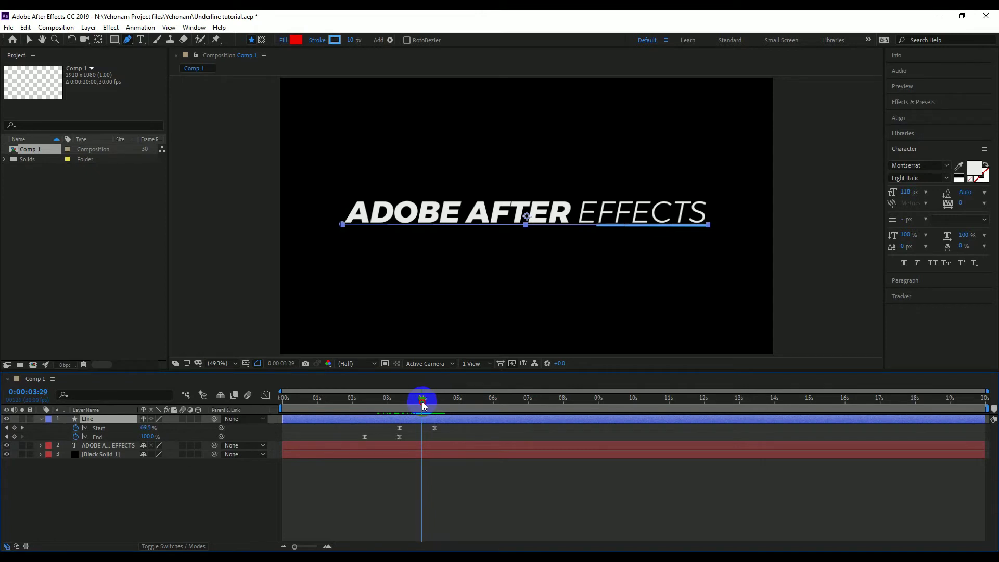
click(64, 483)
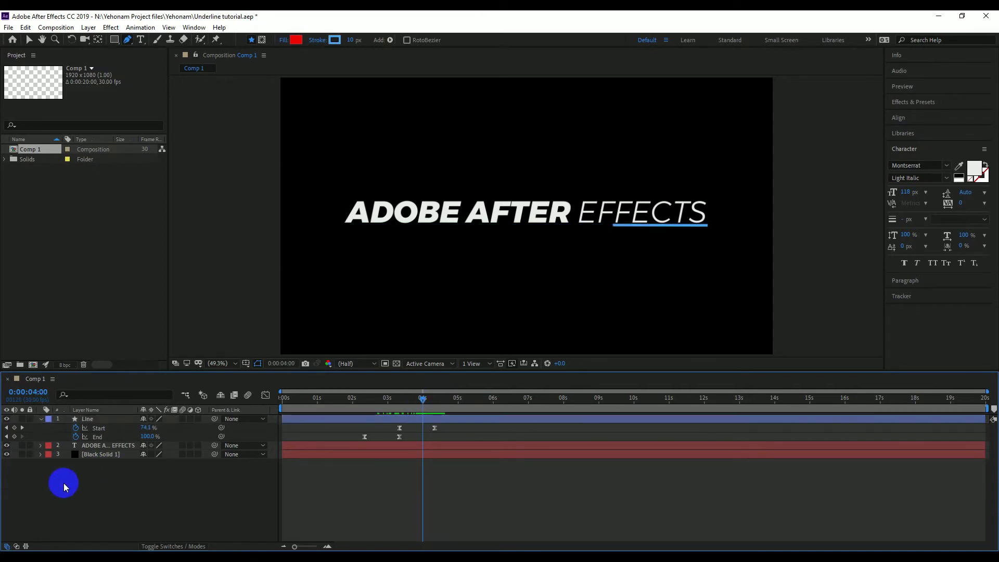
click(103, 454)
Create a new full-frame solid coloured red, named Red Solid 1
right_click(117, 491)
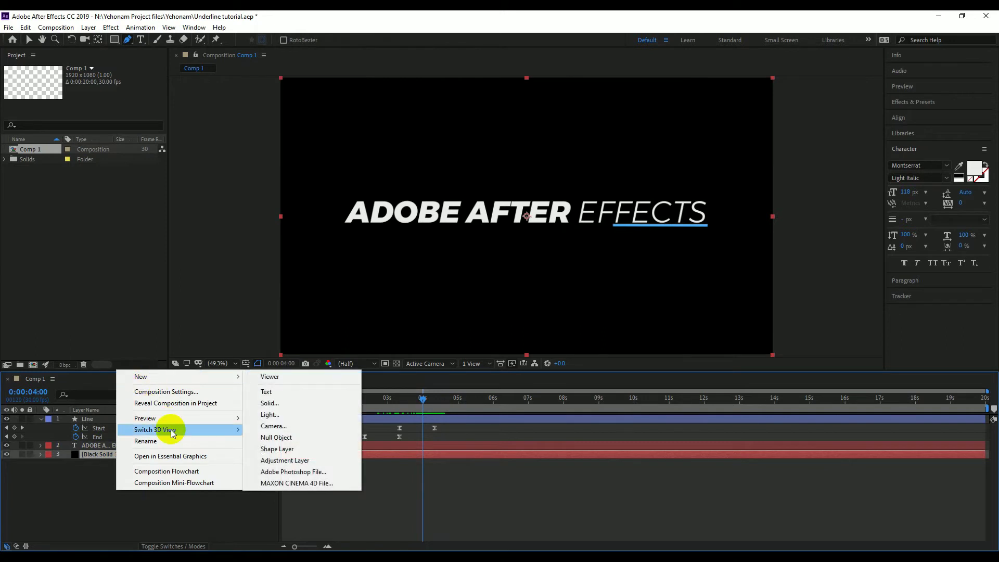
mouse_move(161, 375)
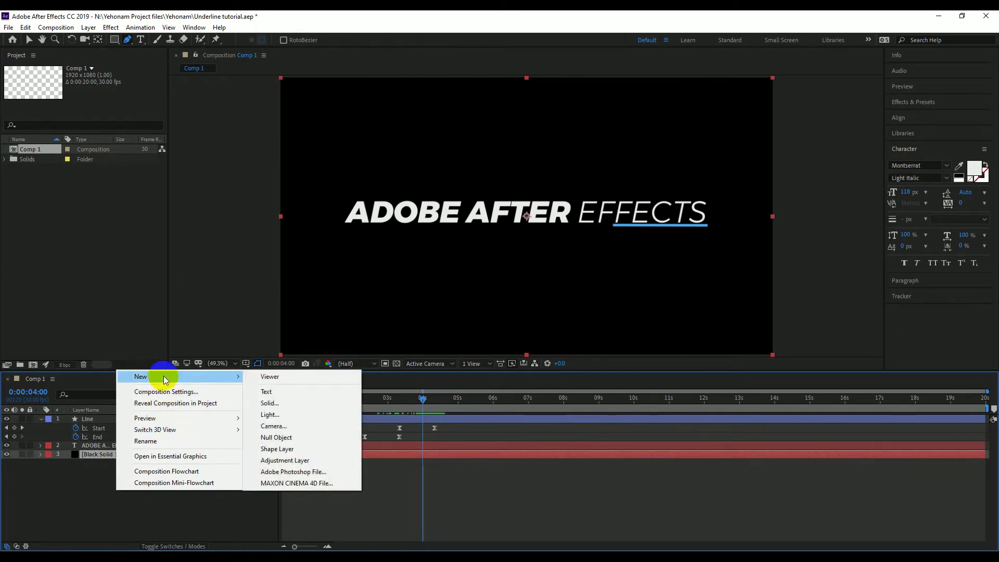
click(272, 404)
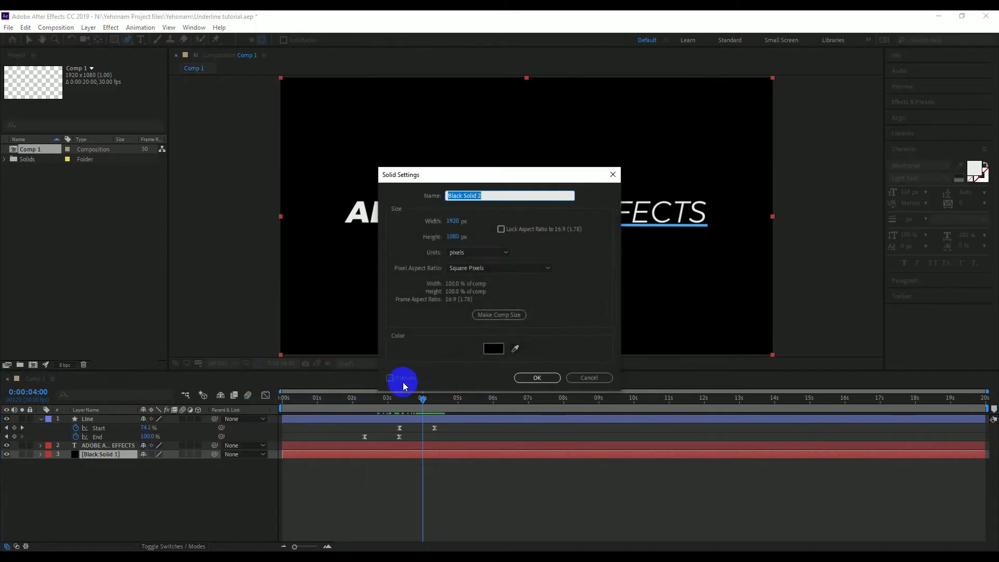
click(494, 348)
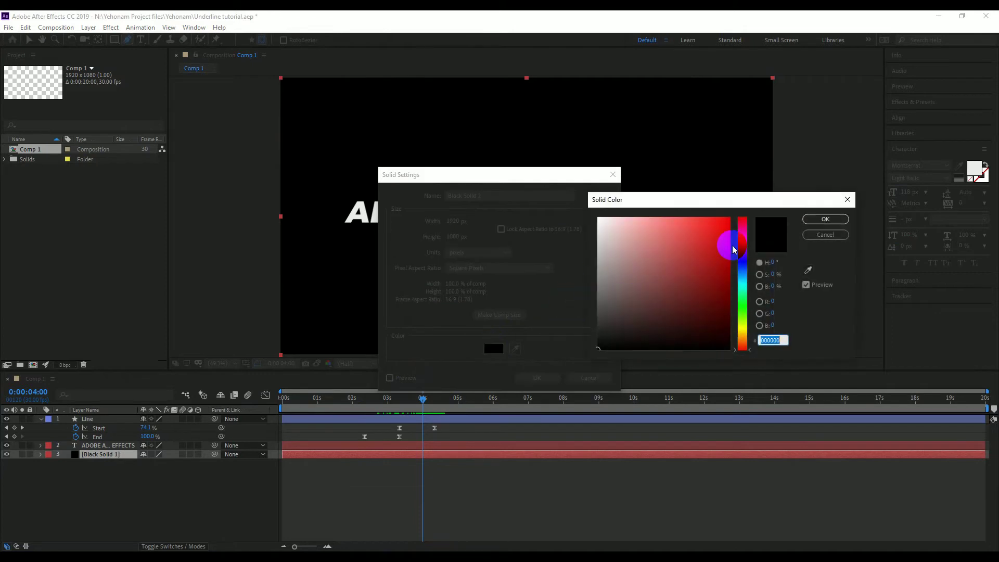
drag(706, 223, 695, 224)
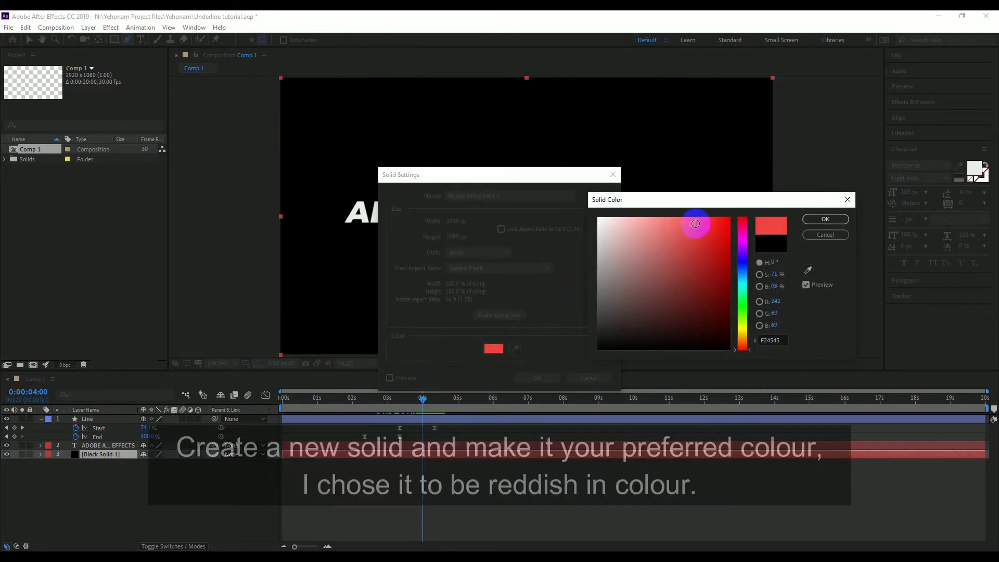
click(826, 219)
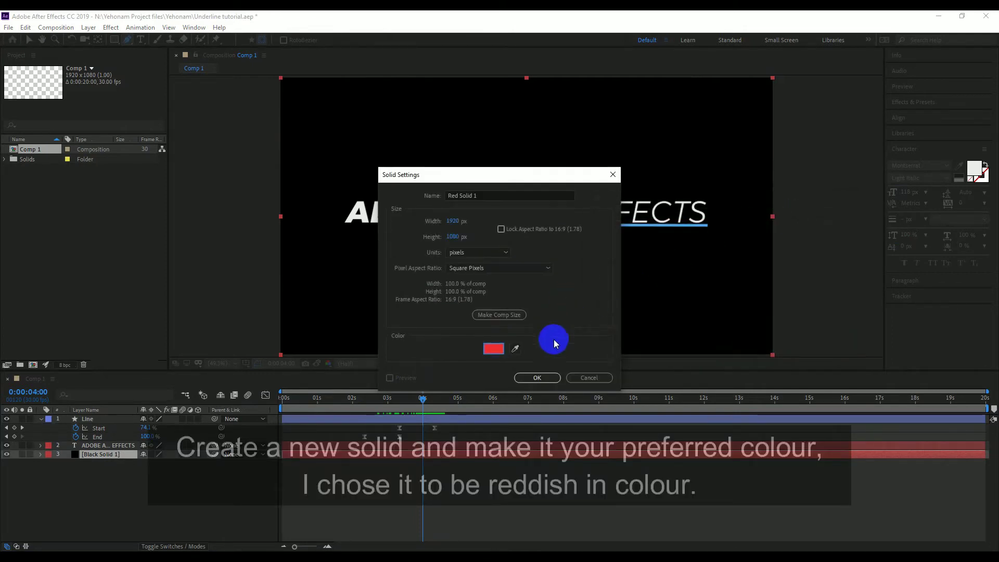
click(539, 377)
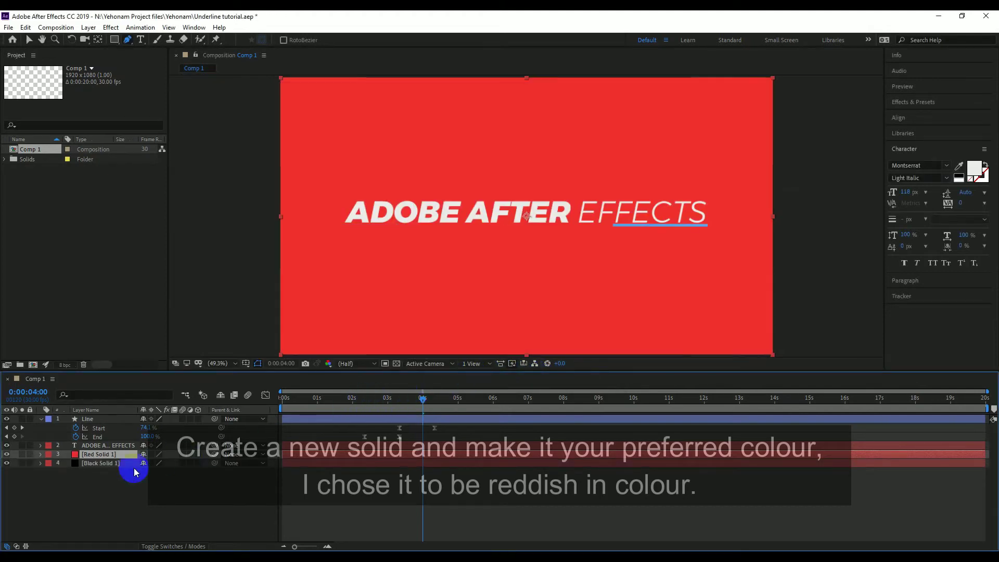
Move Red Solid 1 below Black Solid 1 and apply CC Radial ScaleWipe, searched as 'cc ra', to Black Solid 1
drag(101, 453, 108, 467)
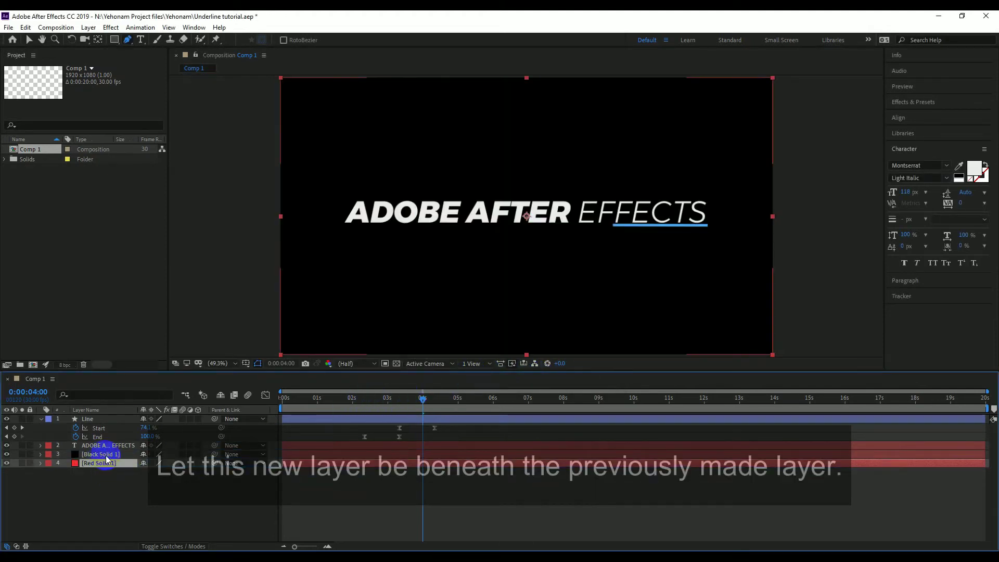
click(106, 458)
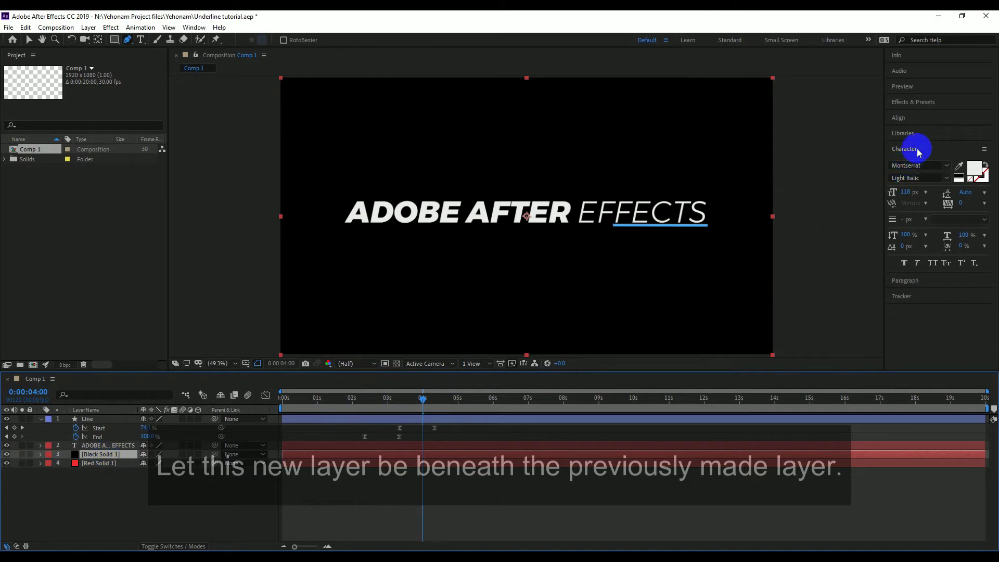
click(914, 102)
text(c)
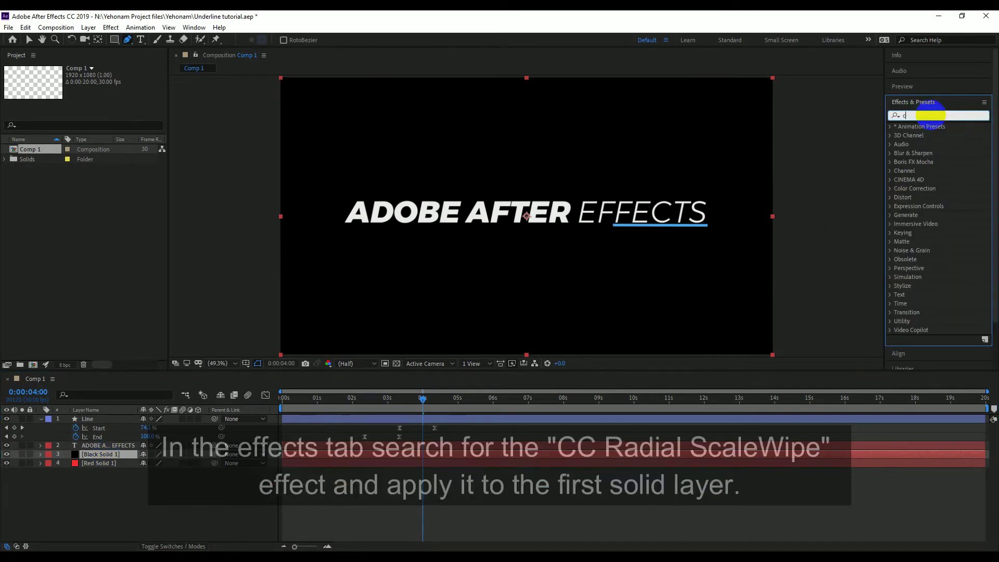
text(c ra)
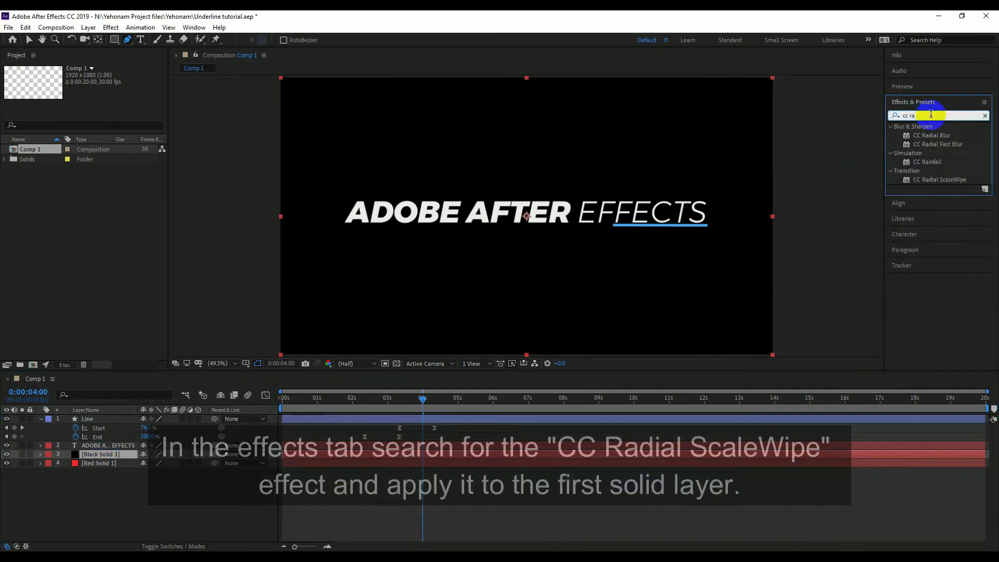
click(953, 179)
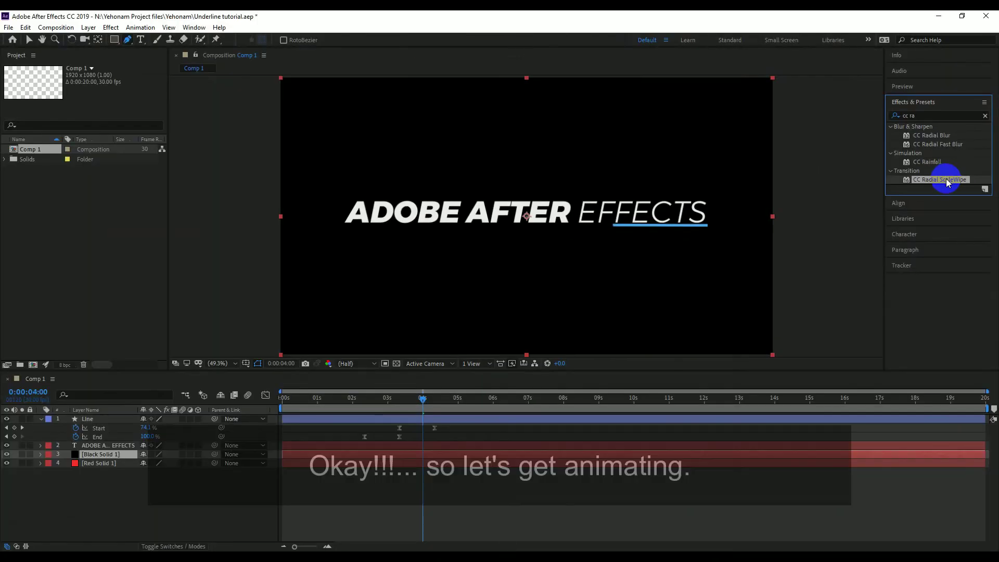
drag(947, 180, 226, 338)
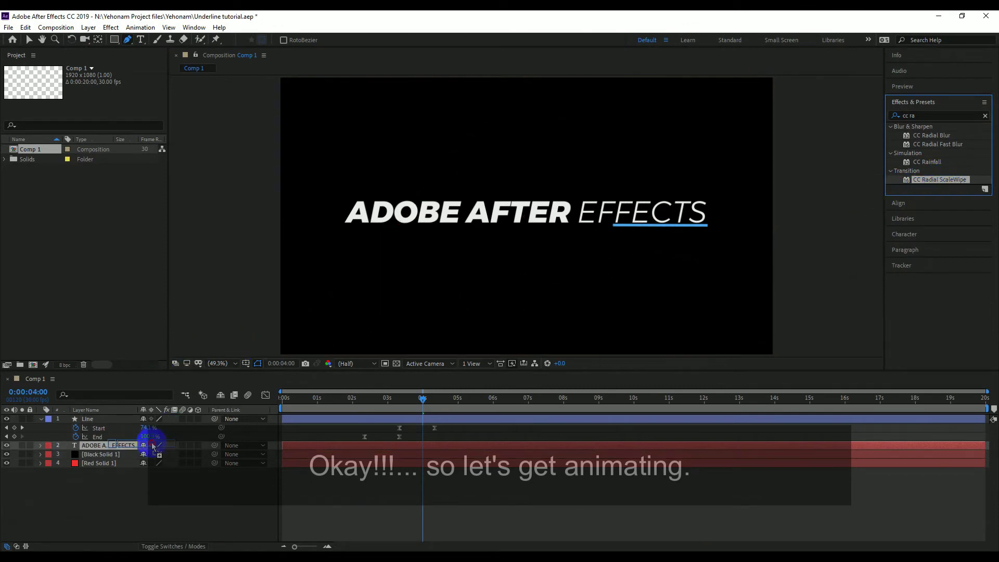
drag(226, 338, 126, 452)
Keyframe CC Radial ScaleWipe Completion at 0% at 4 s and 100% at 5 s
key(v)
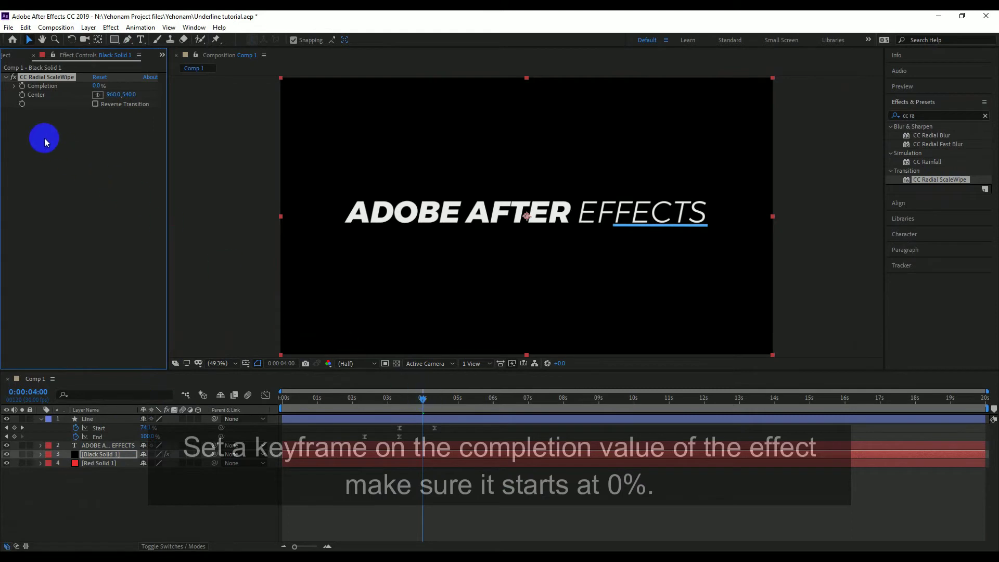
click(22, 86)
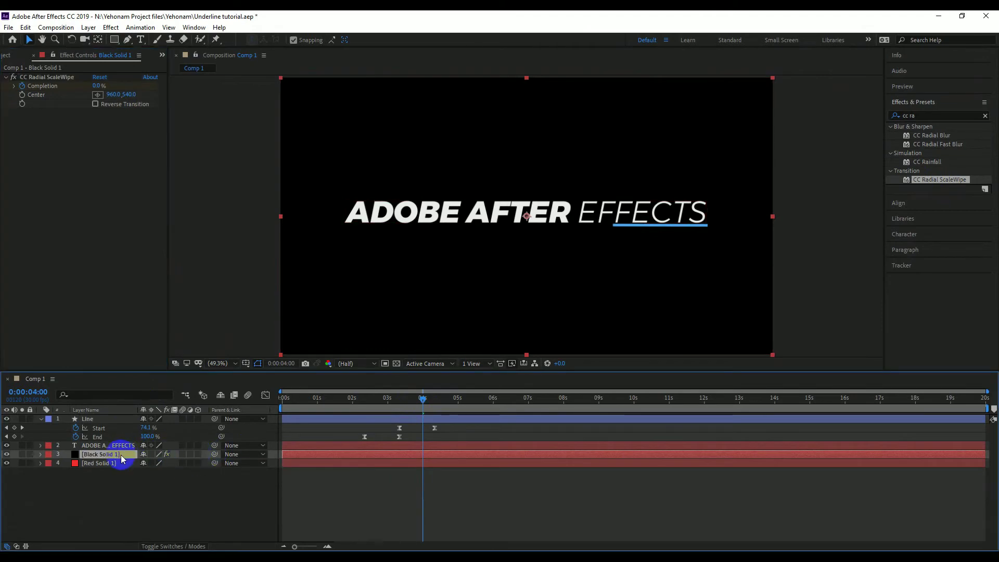
key(u)
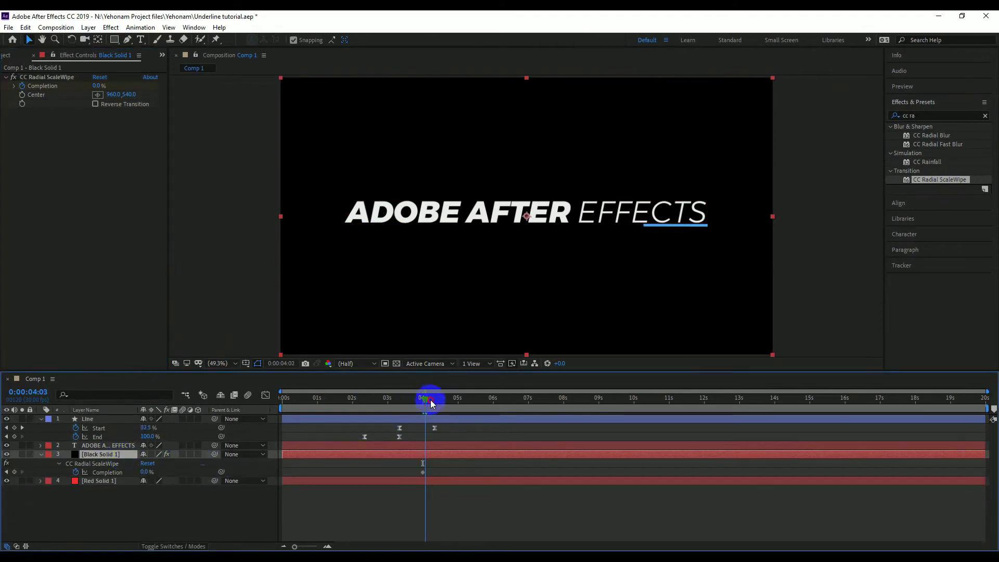
drag(430, 400, 456, 406)
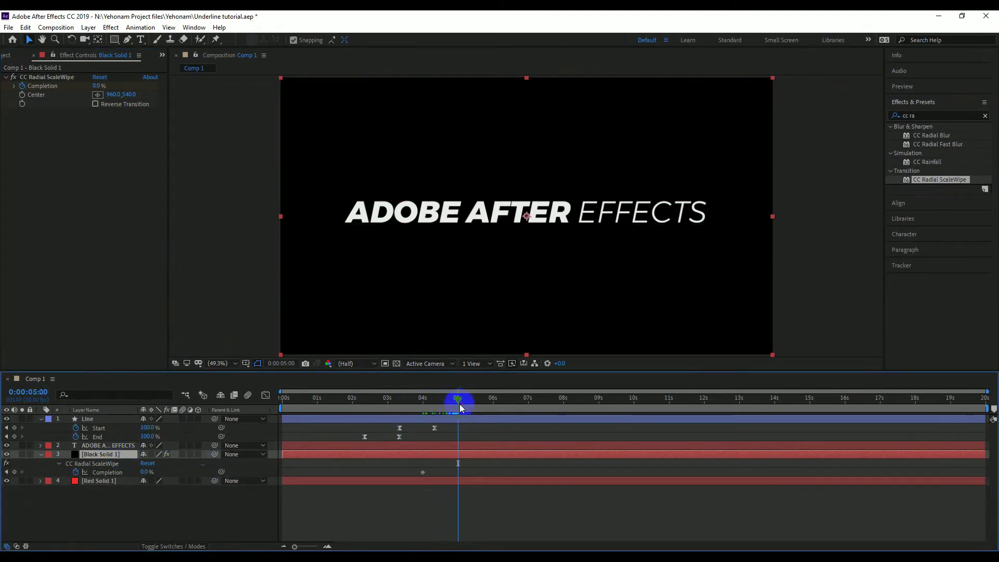
drag(98, 86, 145, 92)
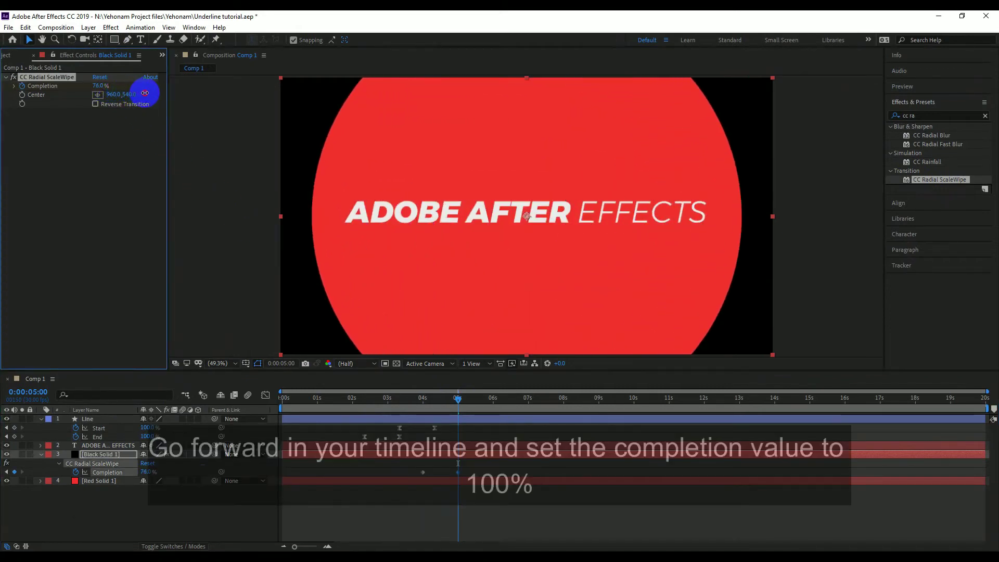
drag(144, 92, 167, 97)
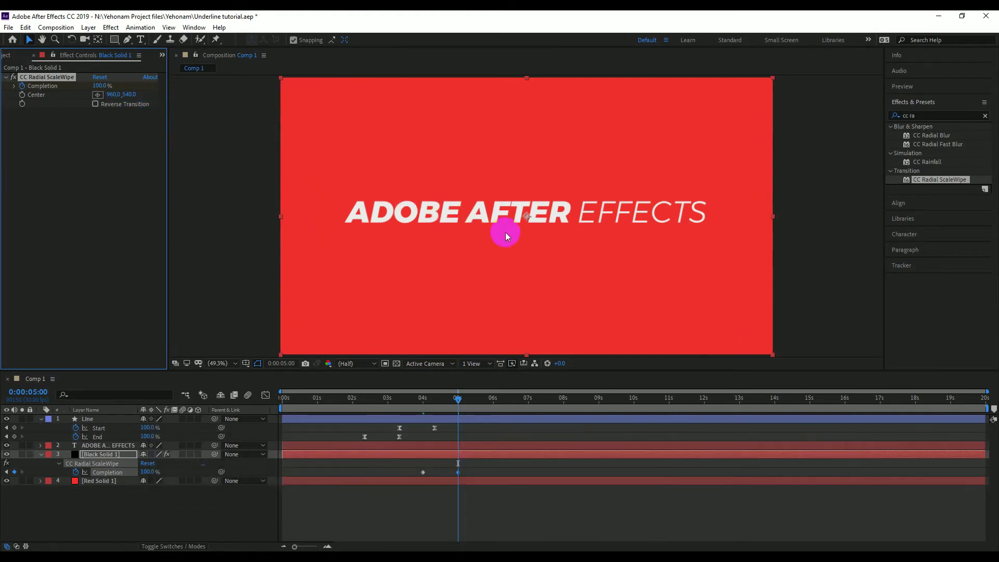
key(comma)
key(period)
key(period)
key(period)
key(comma)
key(comma)
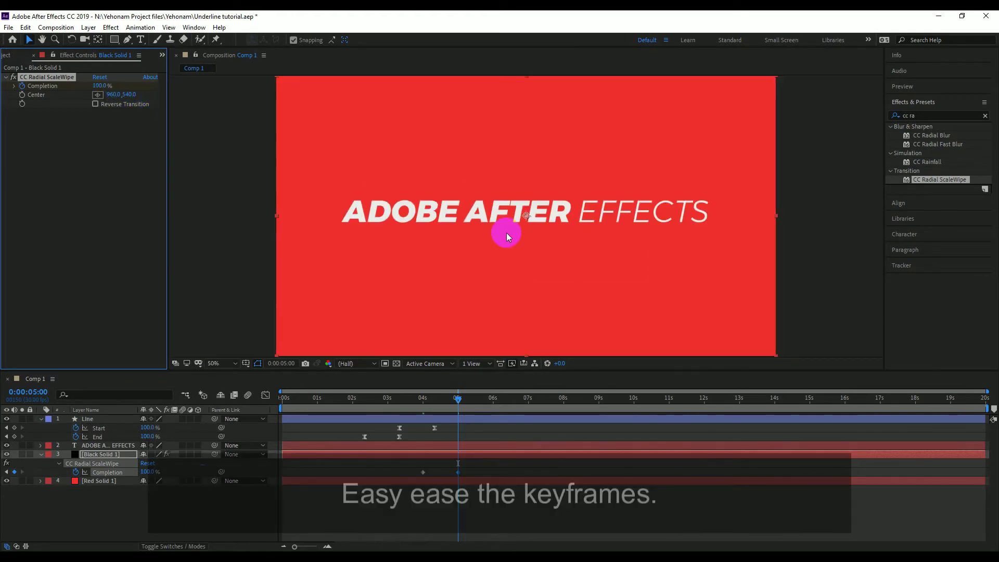
key(comma)
key(comma)
key(period)
key(period)
Ease both Completion keyframes and make a first attempt at placing the wipe centre
drag(407, 477, 462, 474)
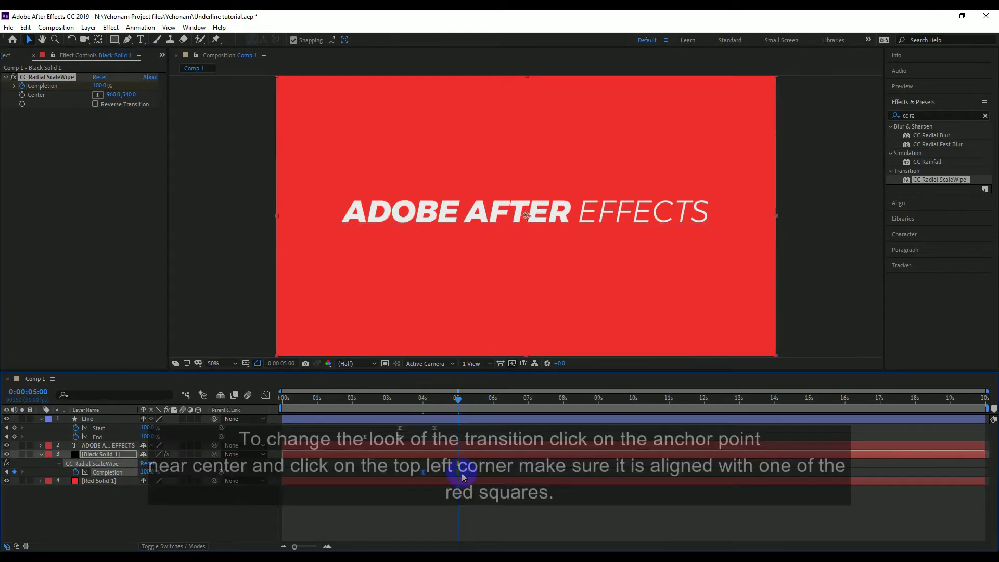
click(269, 517)
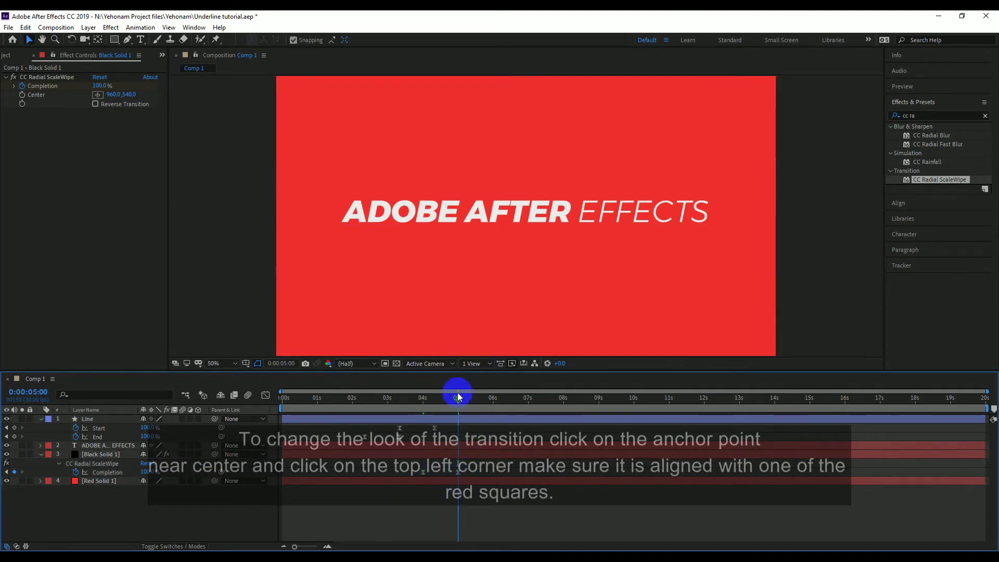
click(97, 95)
click(212, 90)
drag(212, 89, 277, 77)
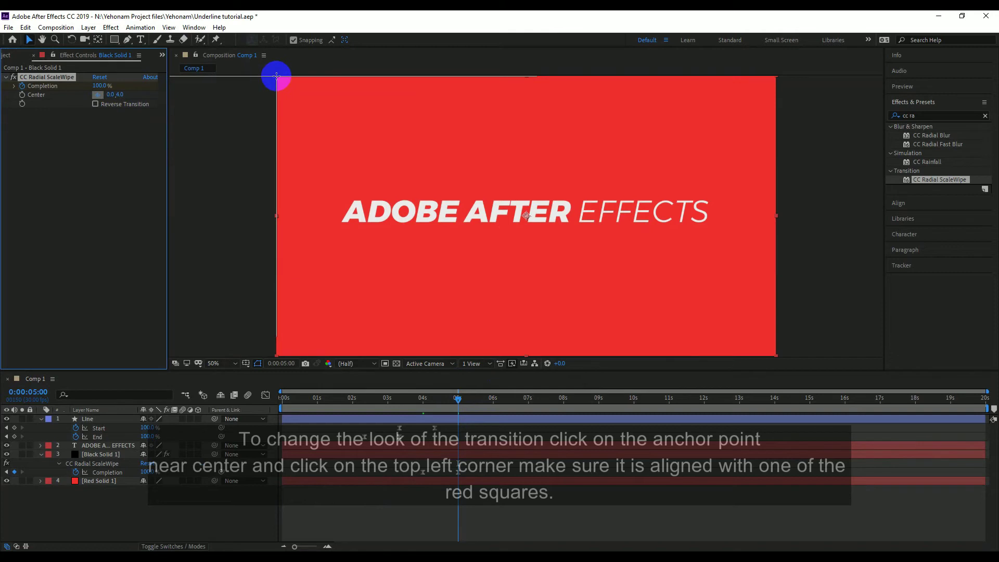
click(276, 75)
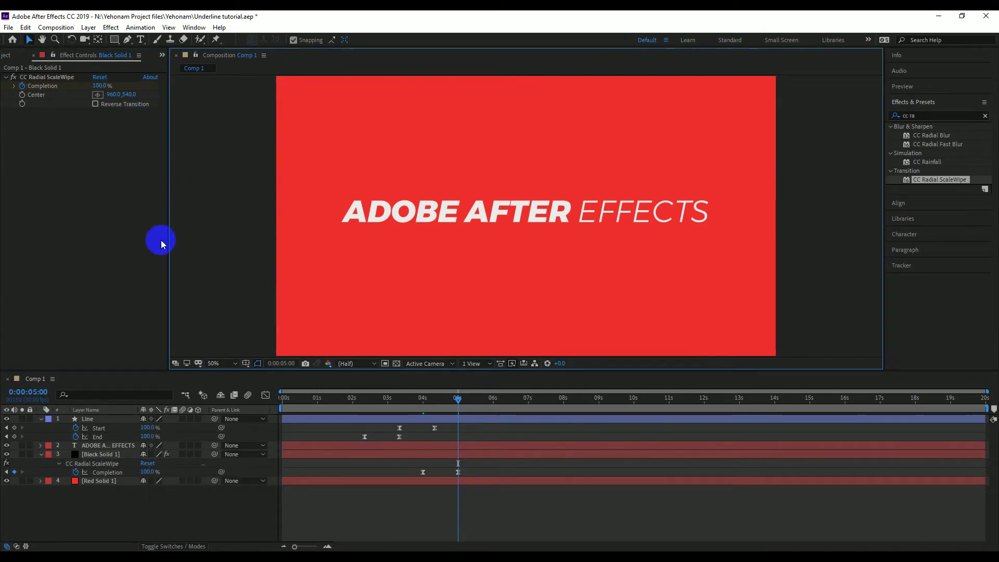
Set the wipe Center to the comp's top-left corner, about 4,8, and return to 0 s
key(comma)
click(98, 95)
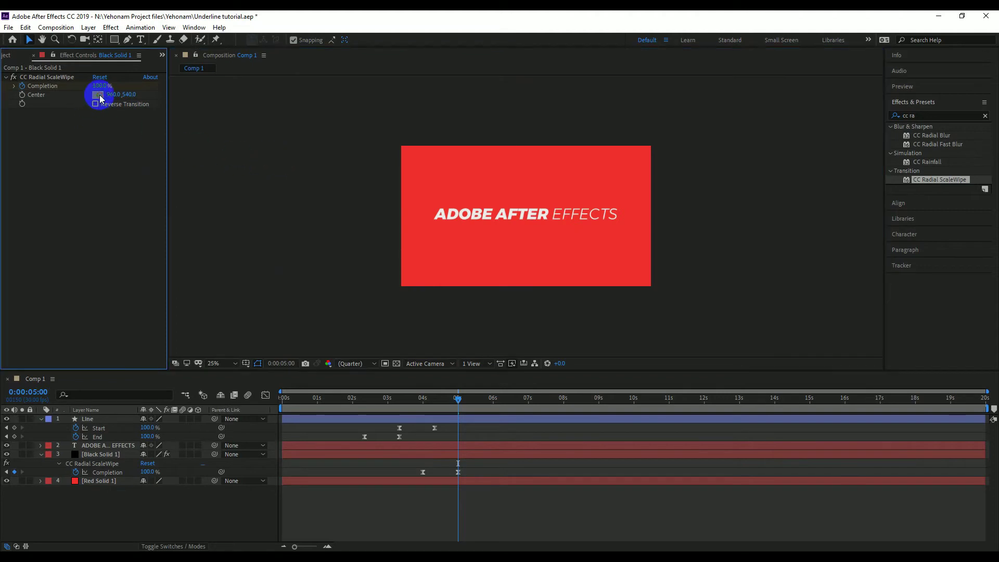
click(401, 145)
click(401, 147)
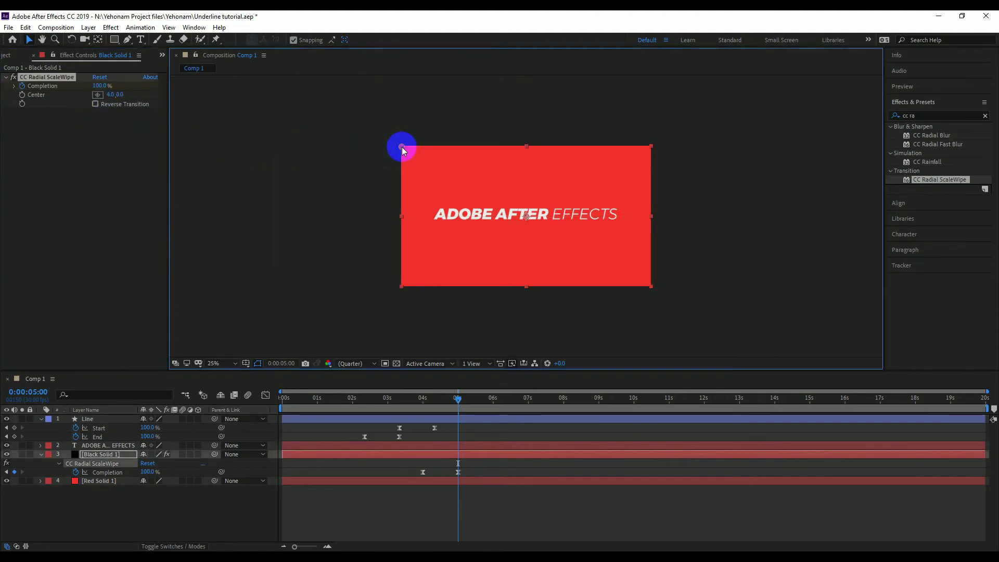
drag(458, 399, 259, 404)
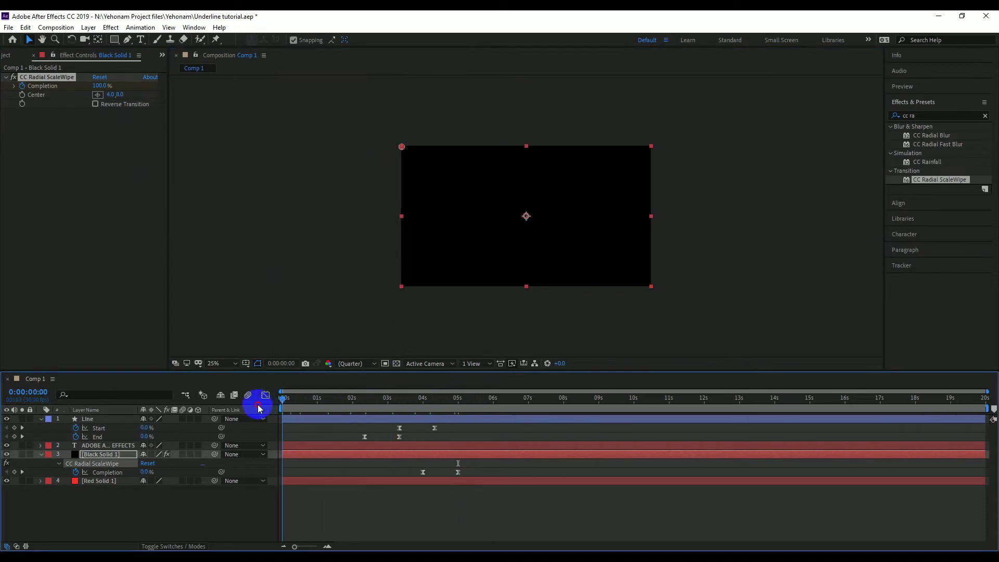
Preview the red radial wipe twice from about 3 seconds, ending on 0:00:06:00
key(space)
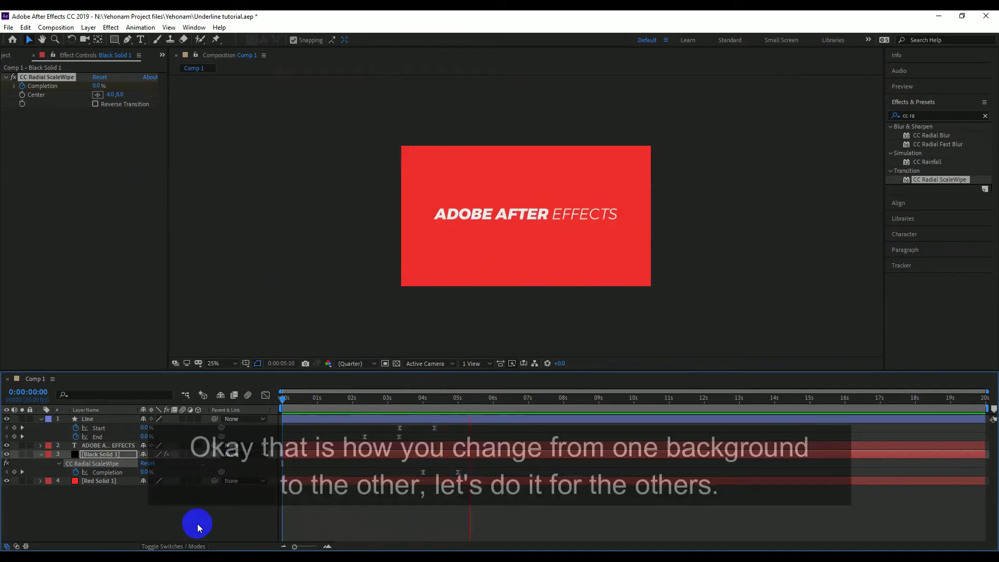
key(space)
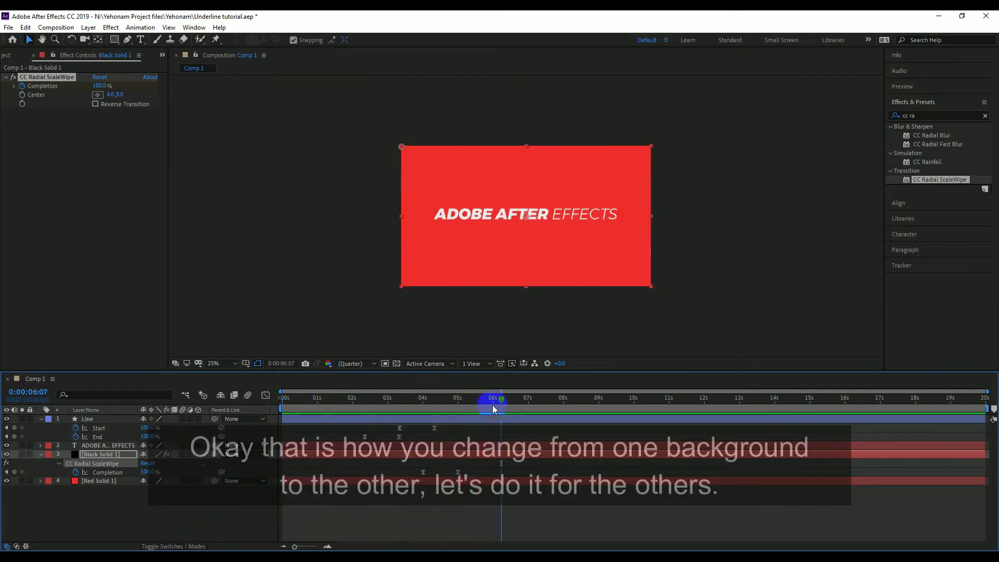
drag(494, 409, 413, 416)
key(space)
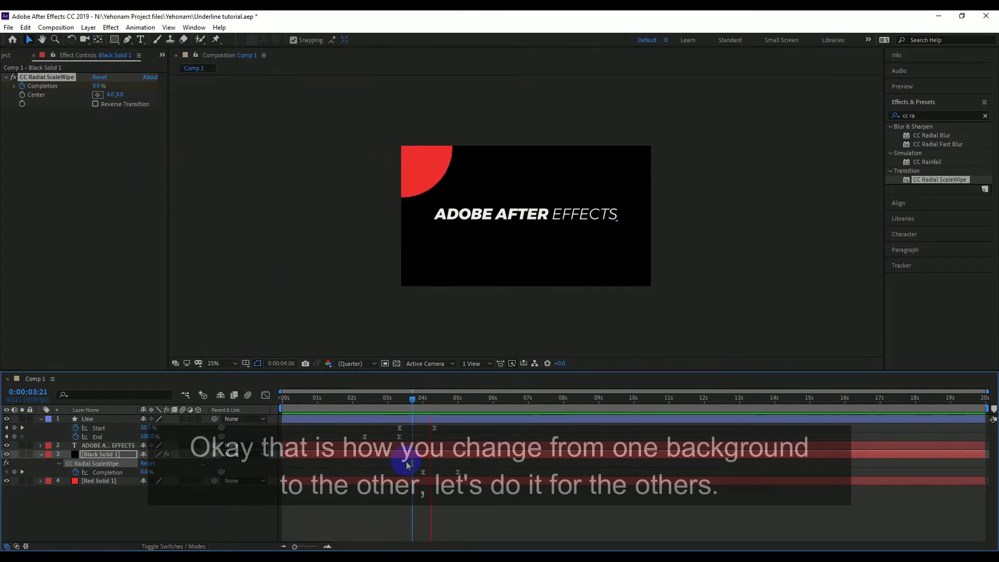
key(space)
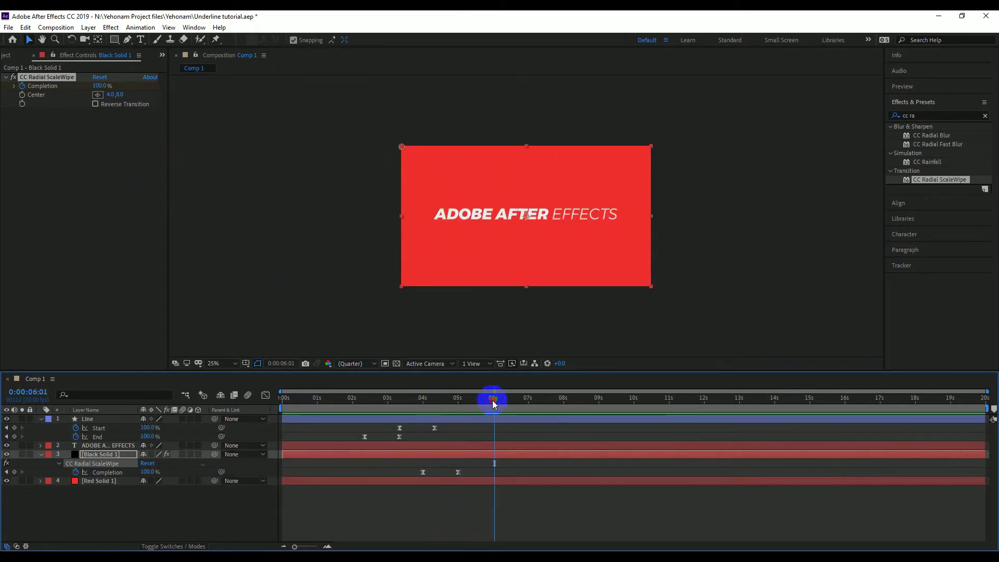
click(492, 400)
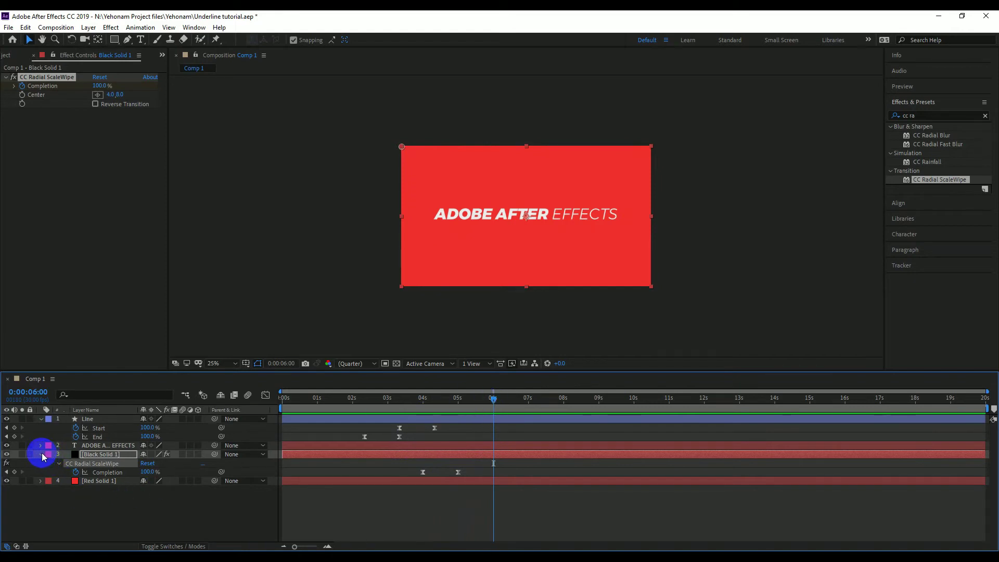
Create a new royal blue solid layer
click(41, 454)
right_click(73, 472)
mouse_move(139, 368)
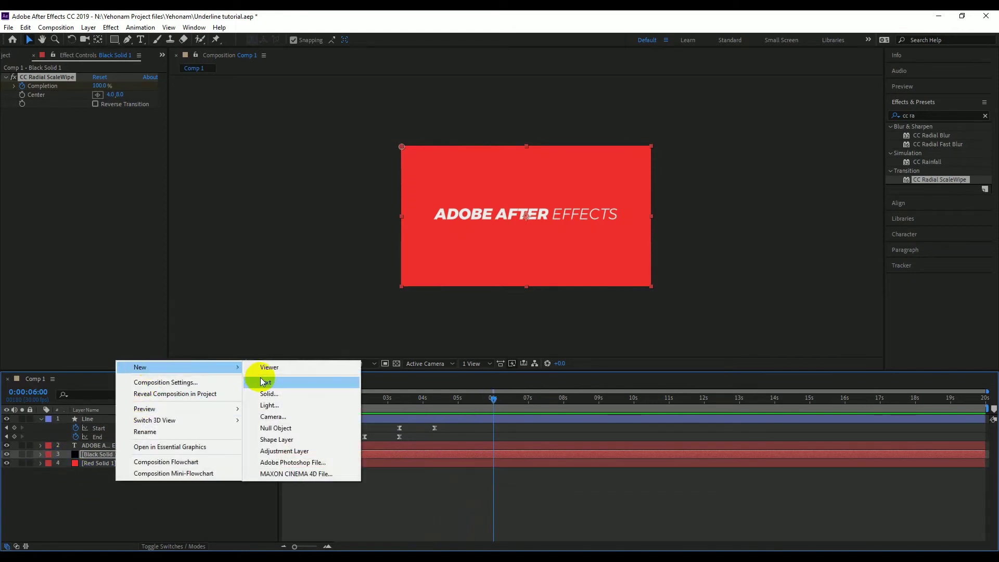
click(268, 393)
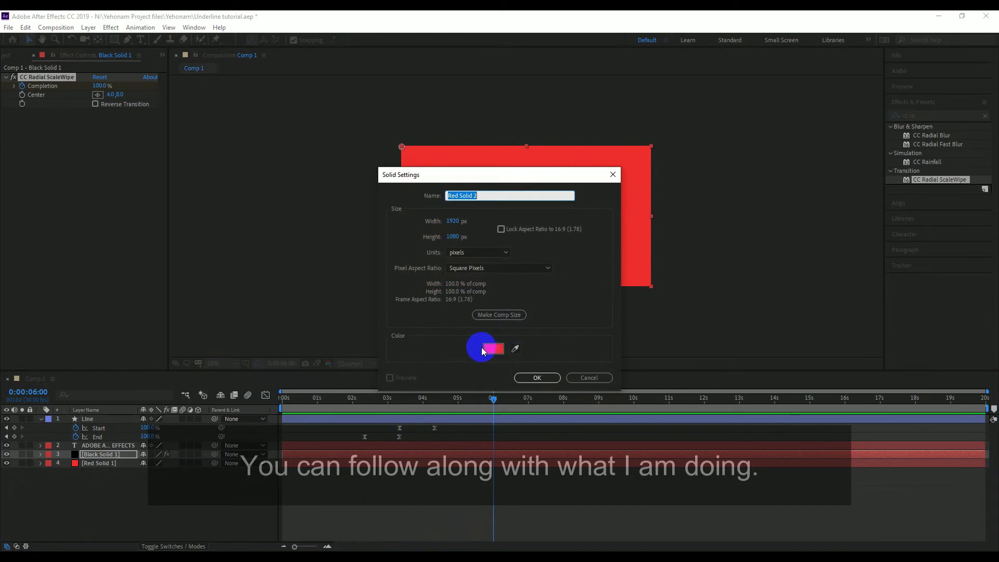
click(492, 349)
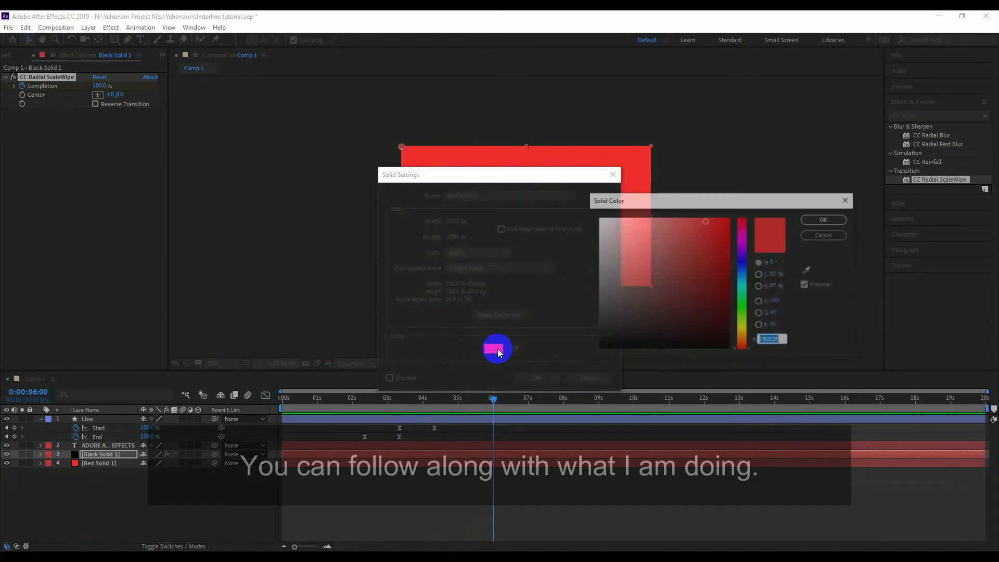
click(741, 282)
drag(741, 282, 740, 276)
click(712, 229)
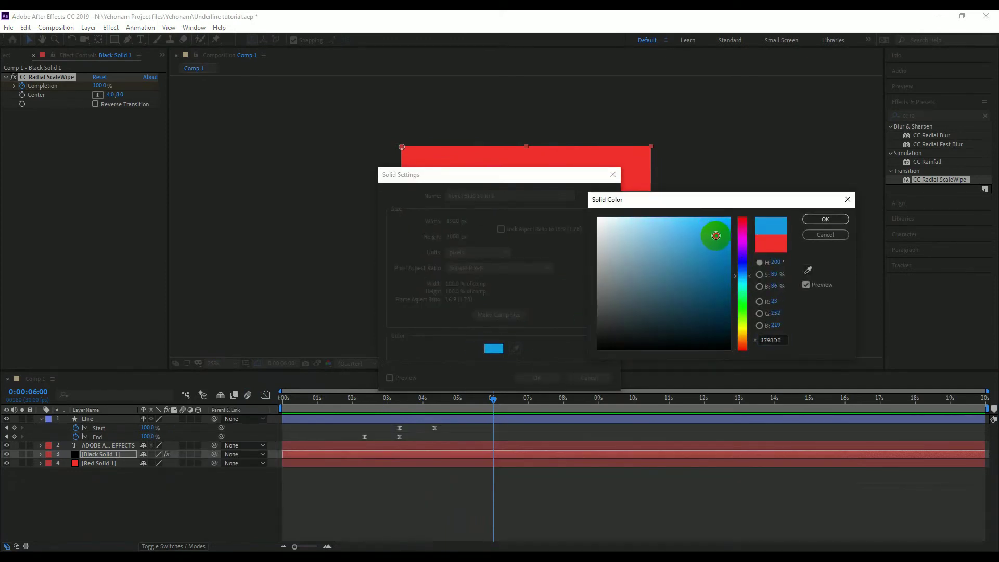
click(825, 219)
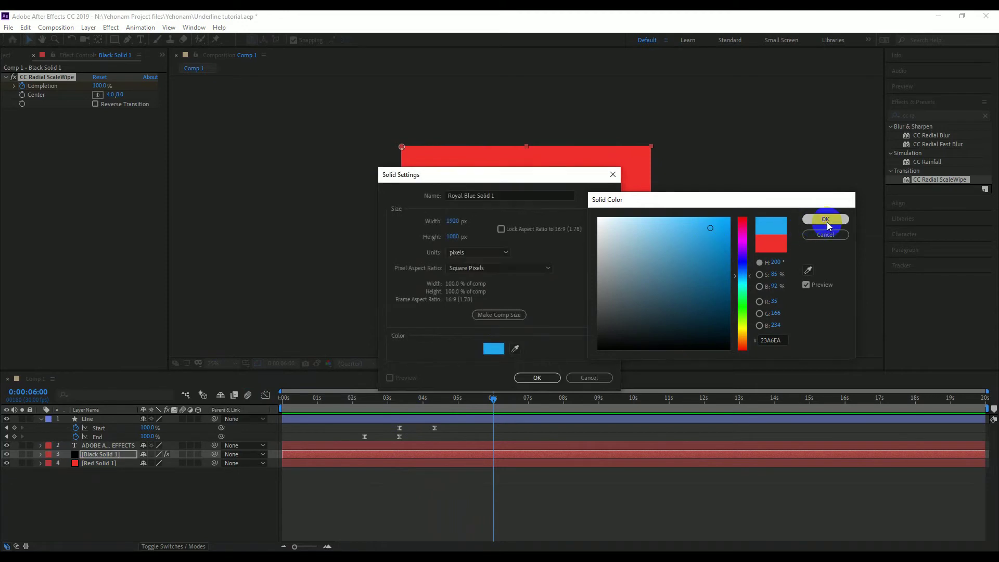
click(537, 378)
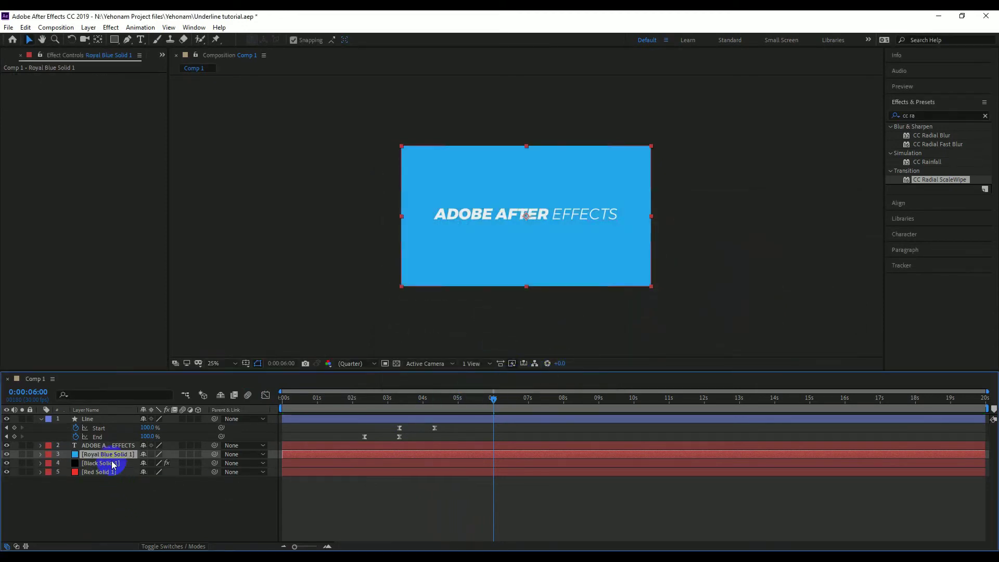
Move Royal Blue Solid 1 to the stack's bottom and drop CC Radial ScaleWipe onto the comp
drag(114, 456, 111, 474)
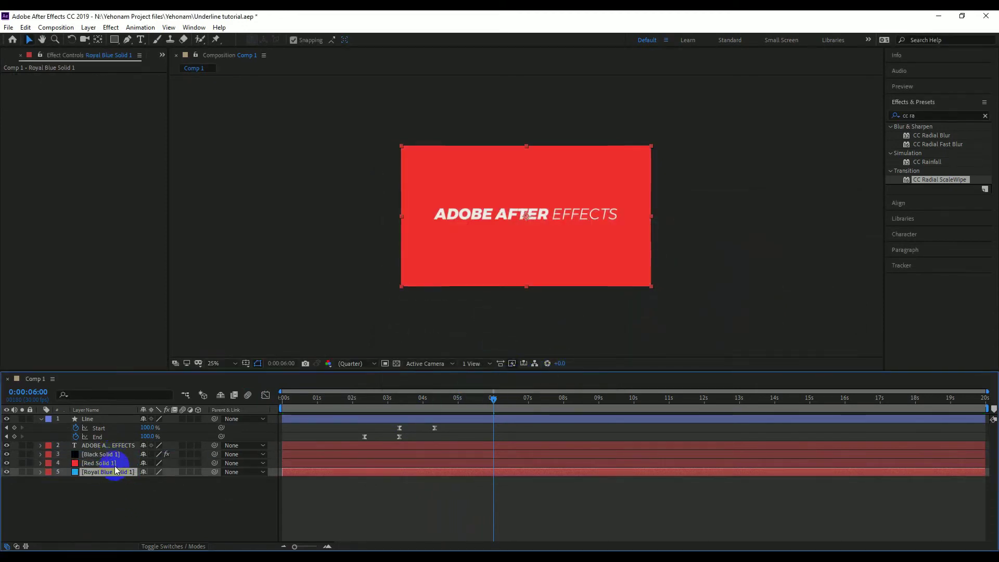
click(115, 467)
mouse_move(959, 180)
mouse_down()
mouse_move(831, 202)
mouse_move(183, 445)
mouse_move(118, 457)
mouse_move(698, 233)
mouse_move(586, 263)
mouse_up()
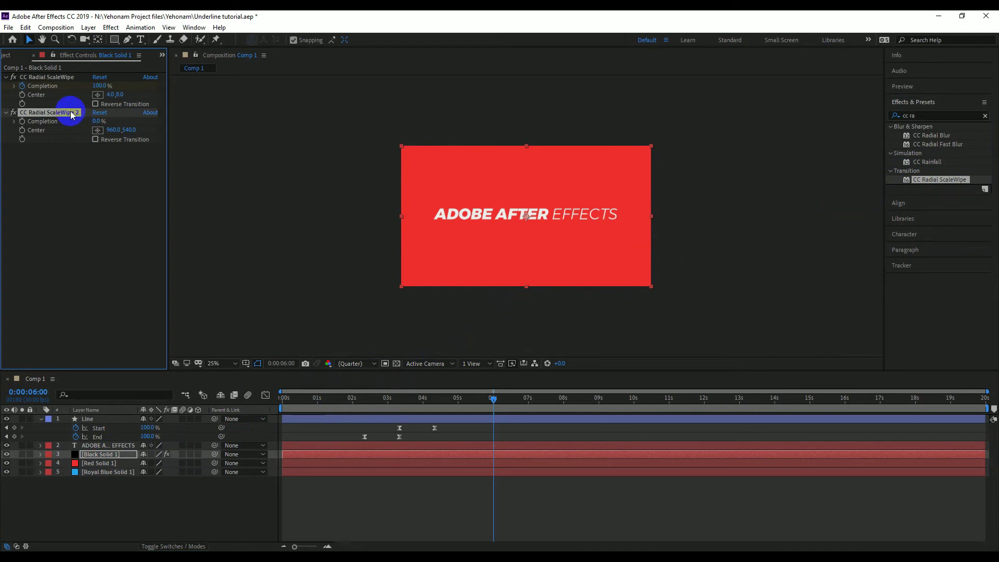
Apply CC Radial ScaleWipe to Red Solid 1 with a 0% Completion keyframe at 6 s
click(99, 463)
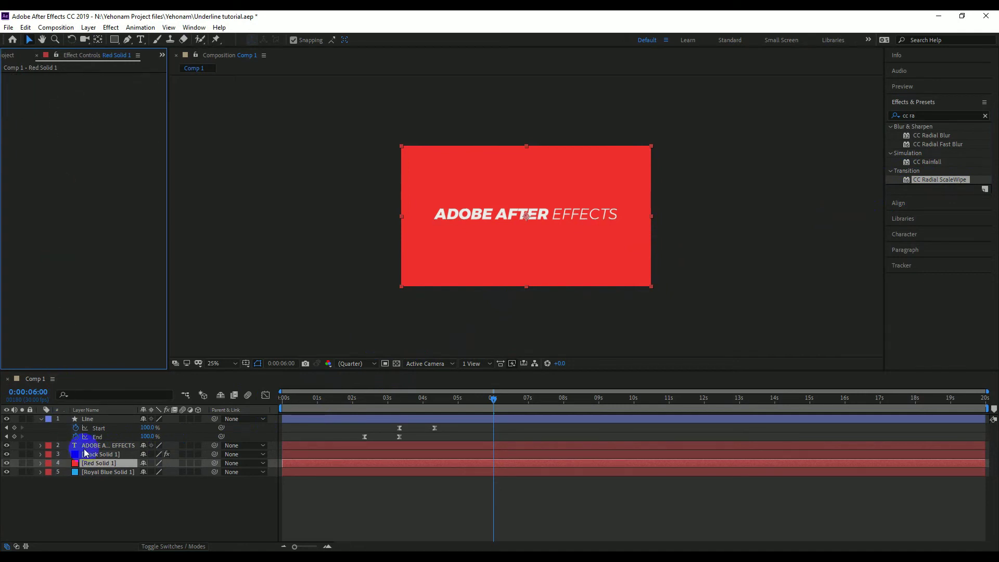
drag(948, 178, 298, 461)
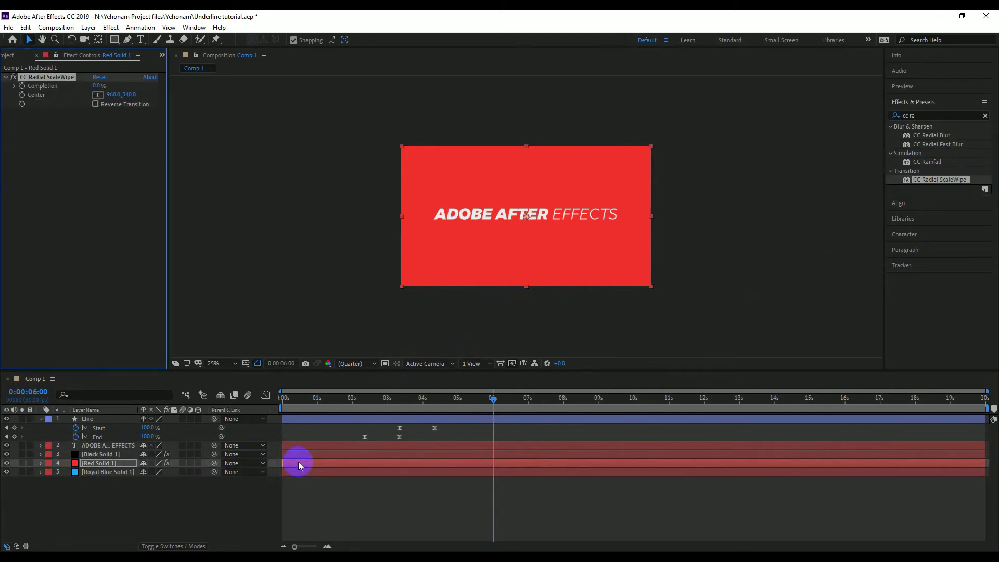
click(22, 86)
click(40, 463)
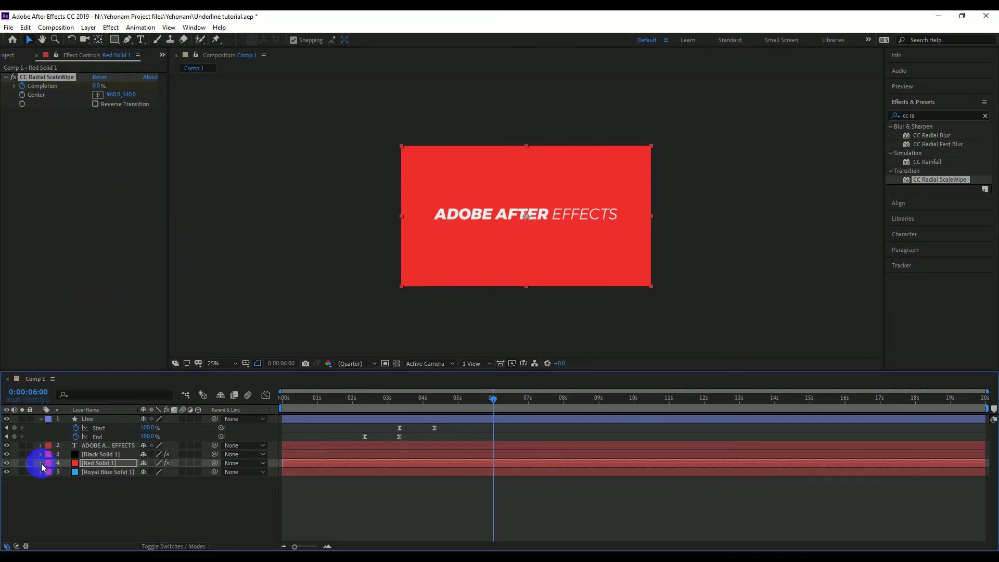
click(407, 399)
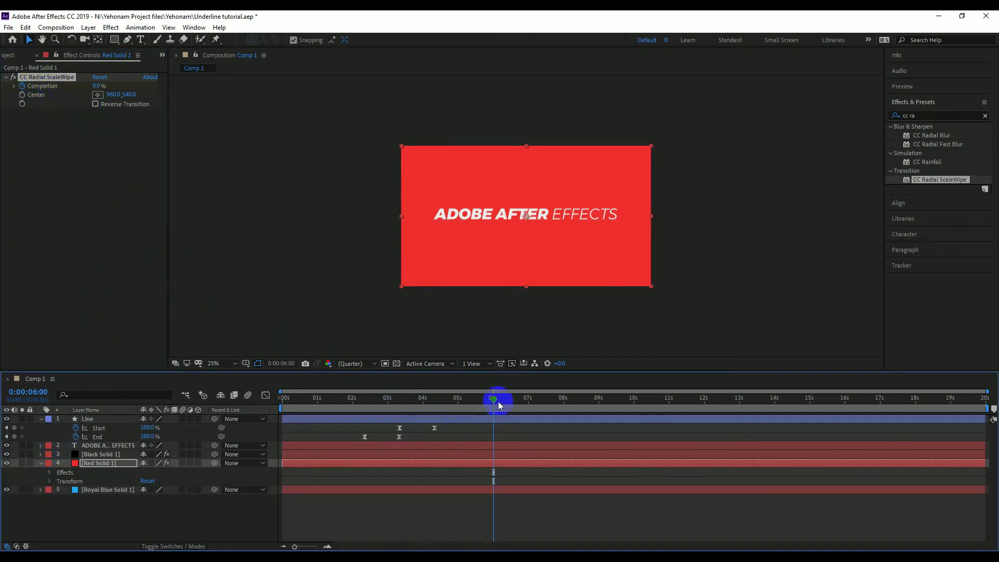
drag(497, 398, 523, 405)
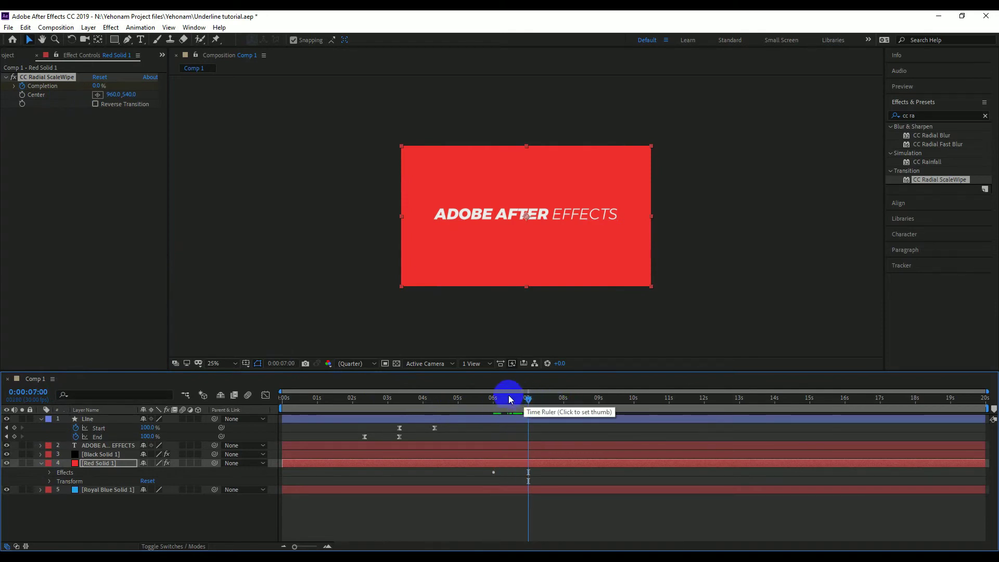
Center Red Solid 1's wipe on the bottom-right corner and set Completion to 100% at 7 s
click(100, 85)
right_click(110, 123)
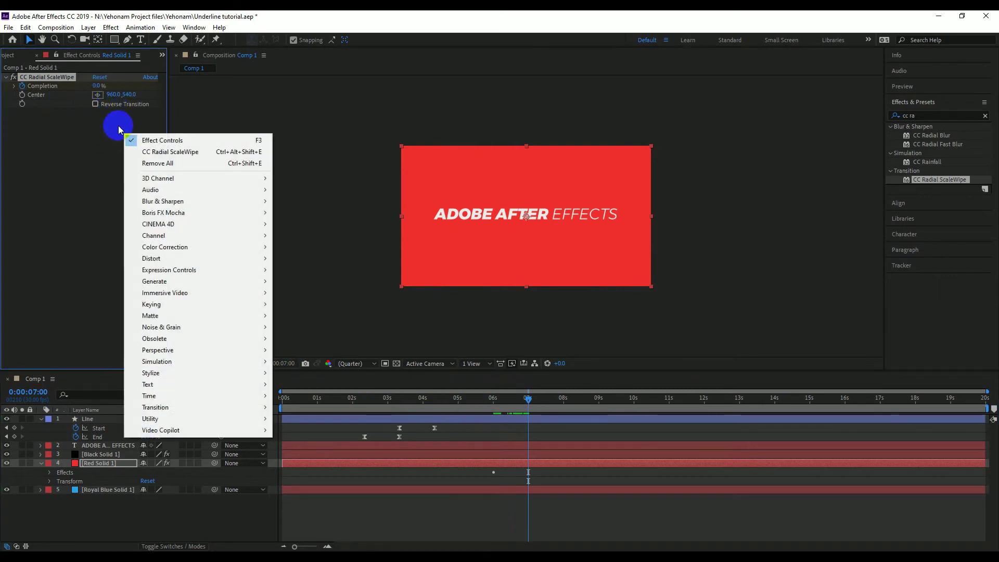
click(99, 96)
drag(100, 99, 652, 286)
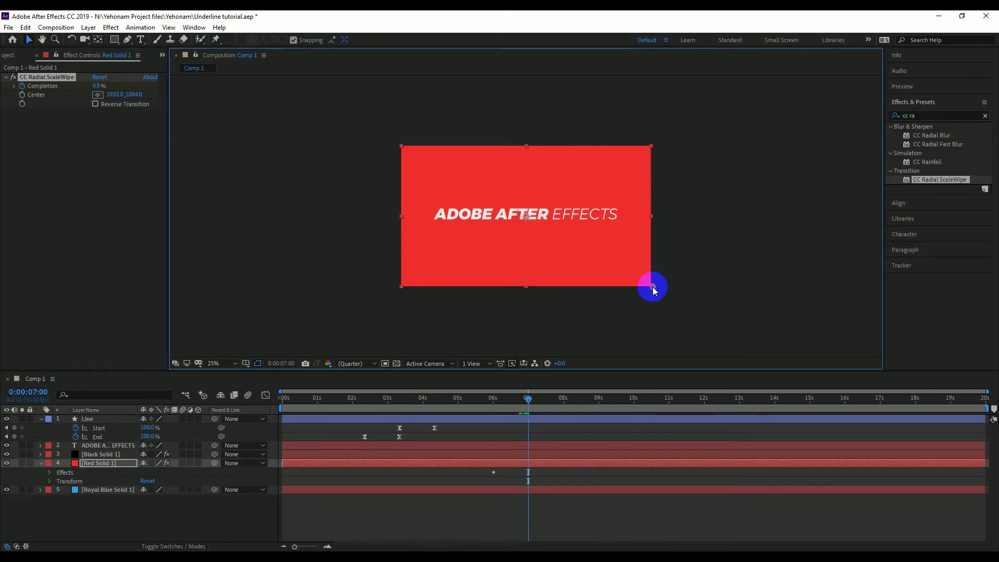
mouse_move(532, 407)
mouse_down()
mouse_move(495, 418)
mouse_move(527, 405)
mouse_up()
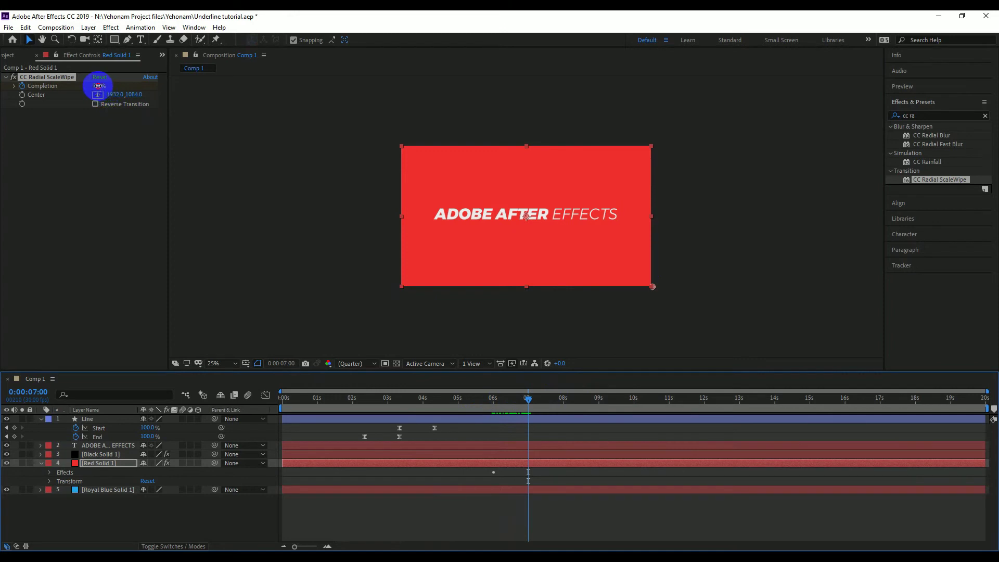
drag(98, 86, 156, 87)
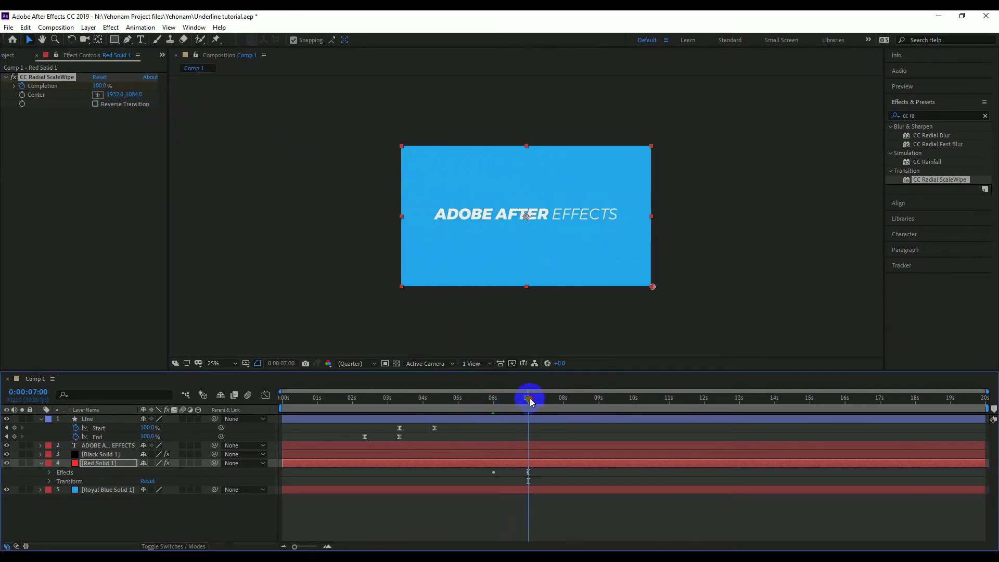
Preview from the start, then apply Easy Ease to both Completion keyframes
drag(531, 401, 279, 398)
key(space)
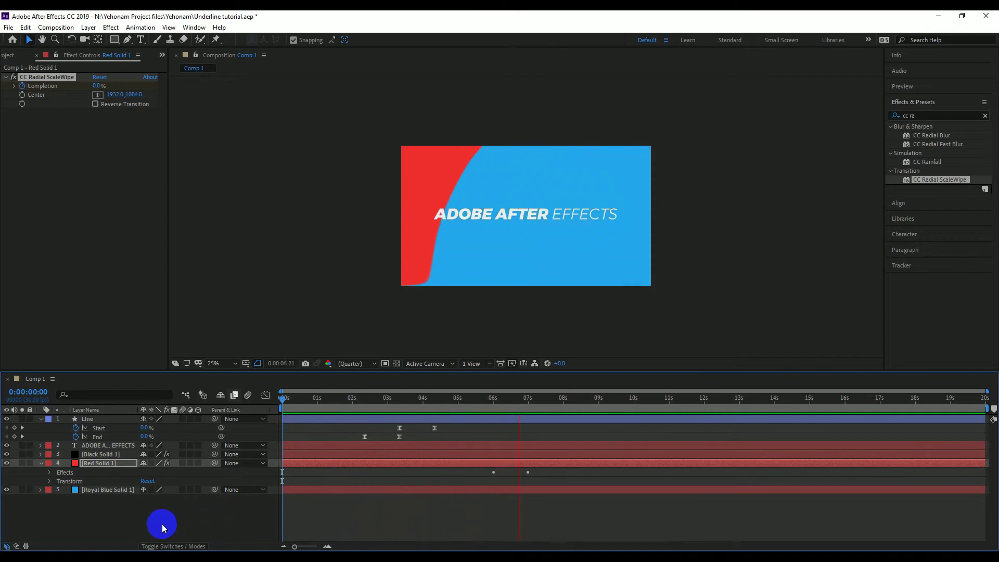
key(space)
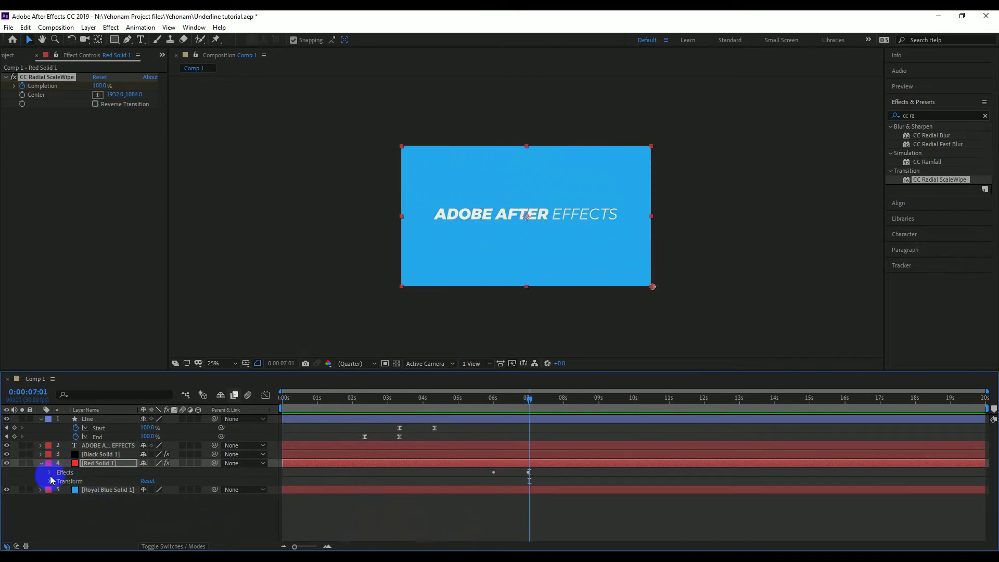
click(102, 465)
key(u)
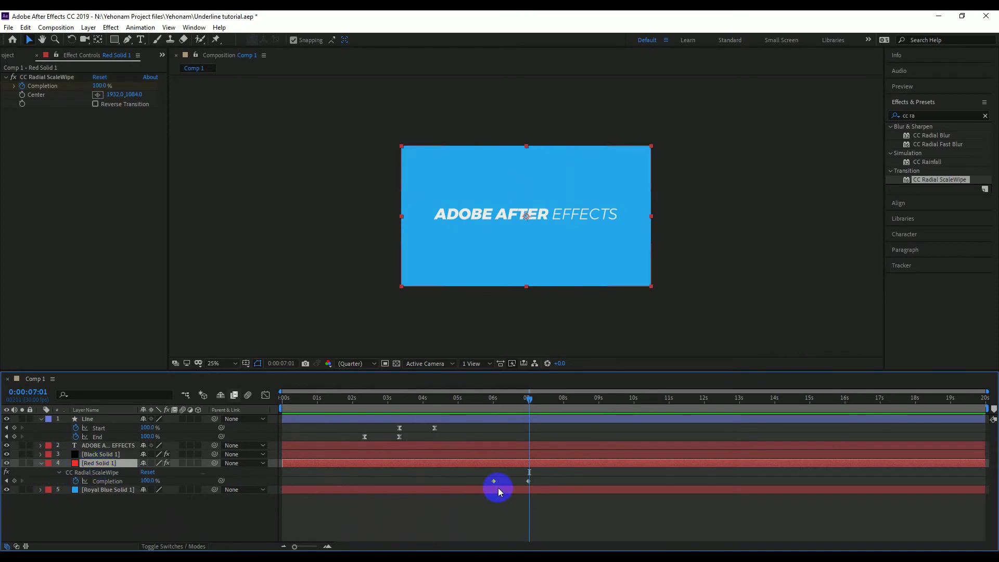
drag(482, 476, 533, 485)
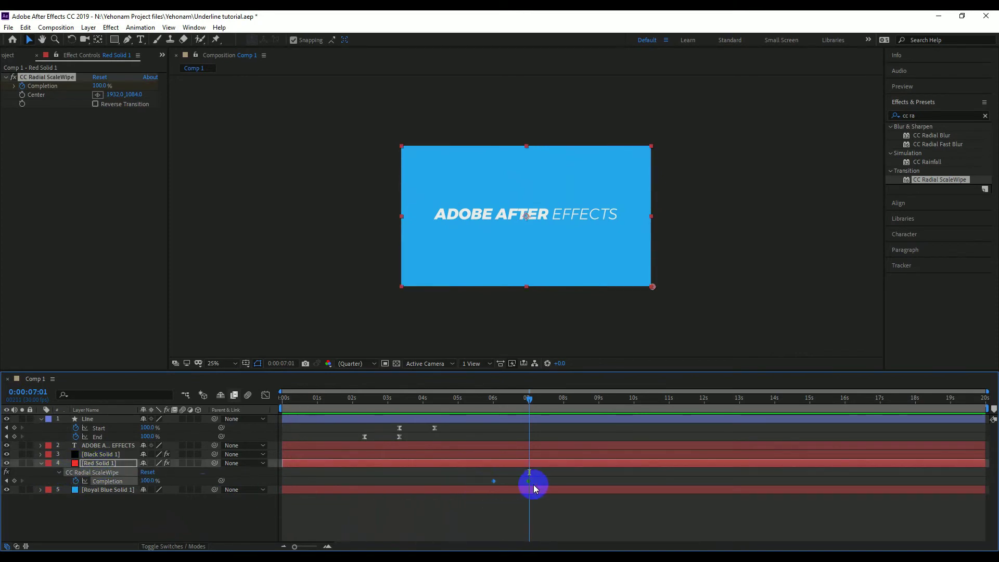
key(F9)
Scrub to mid-wipe and turn on Reverse Transition for the red wipe
drag(528, 402, 483, 408)
drag(495, 447, 553, 450)
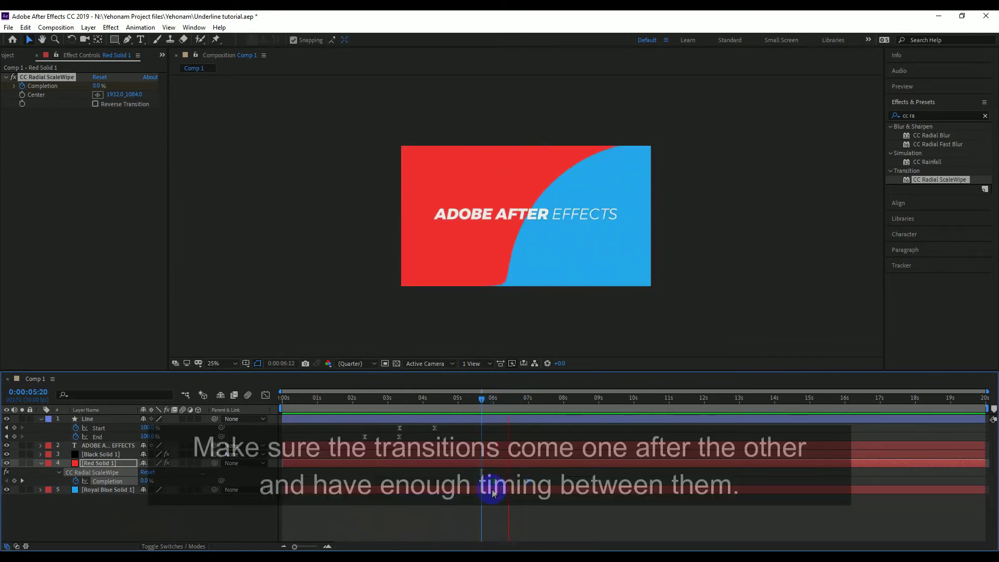
drag(538, 398, 513, 405)
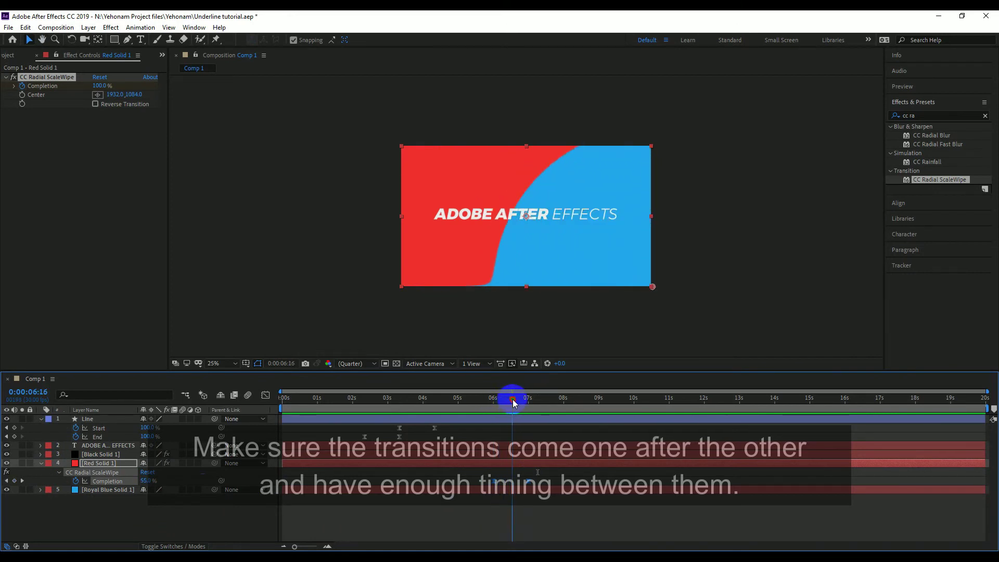
drag(513, 405, 513, 401)
click(96, 107)
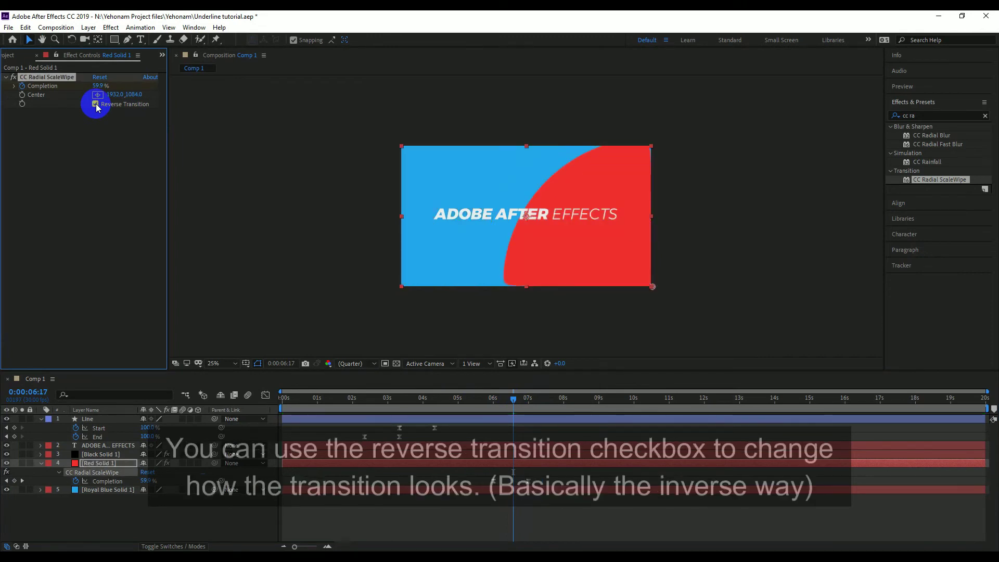
Turn Reverse Transition off, re-pick the wipe centre at the comp corner, and preview
click(95, 104)
drag(514, 400, 496, 405)
click(95, 98)
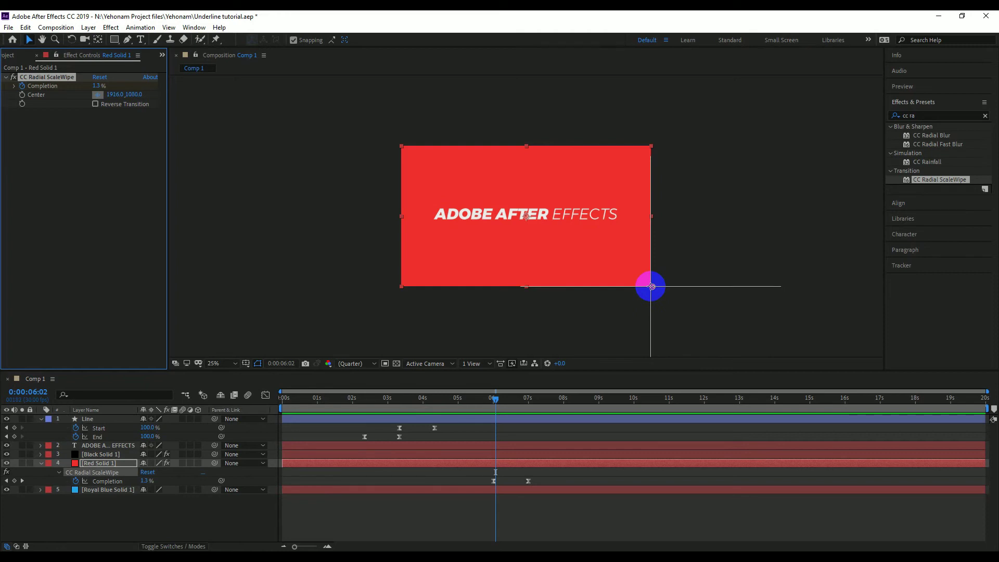
click(651, 286)
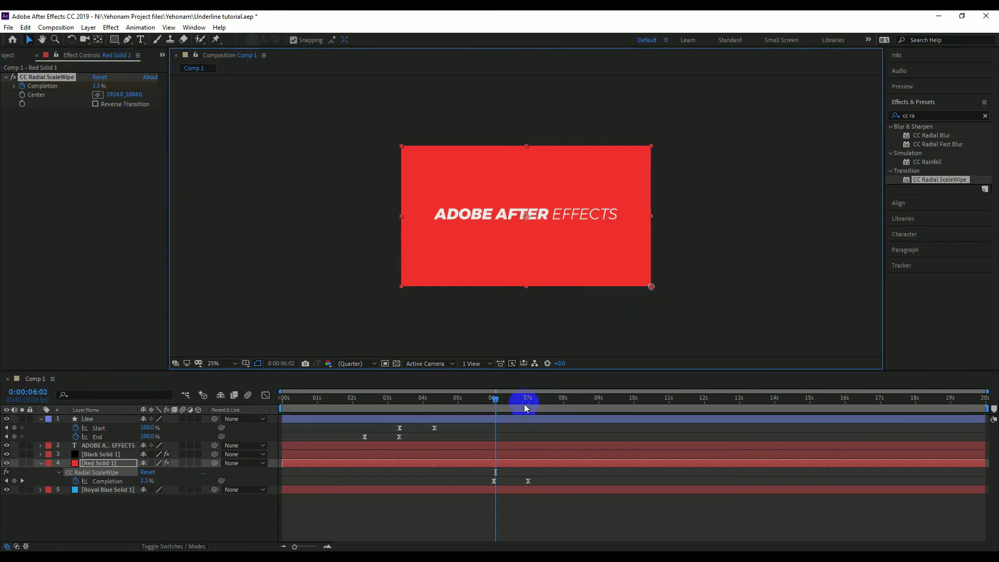
click(495, 402)
drag(495, 404, 486, 423)
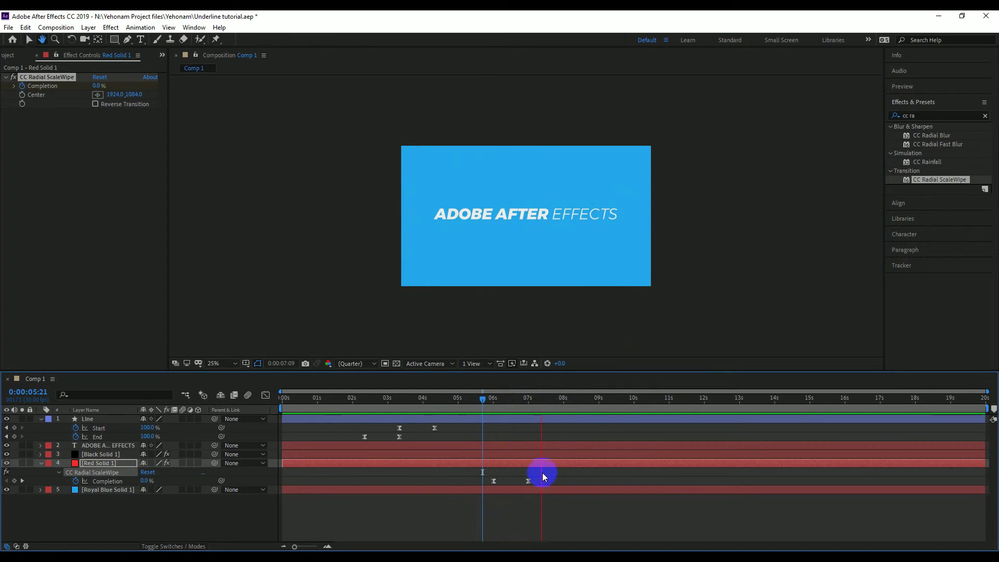
key(space)
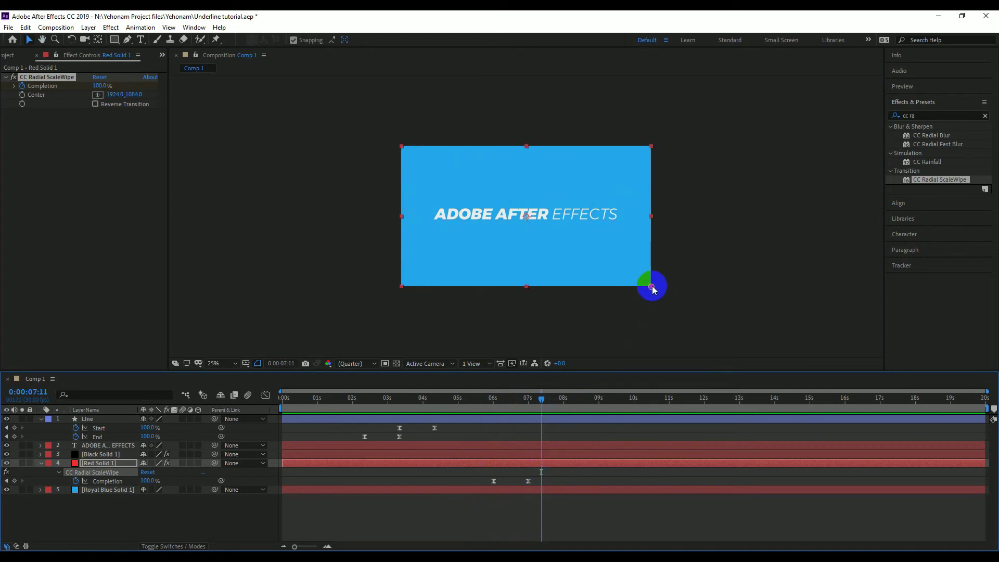
Move the wipe centre just past the corner to 1948, 1108, preview again, end at 8 s
click(96, 95)
drag(651, 303, 654, 289)
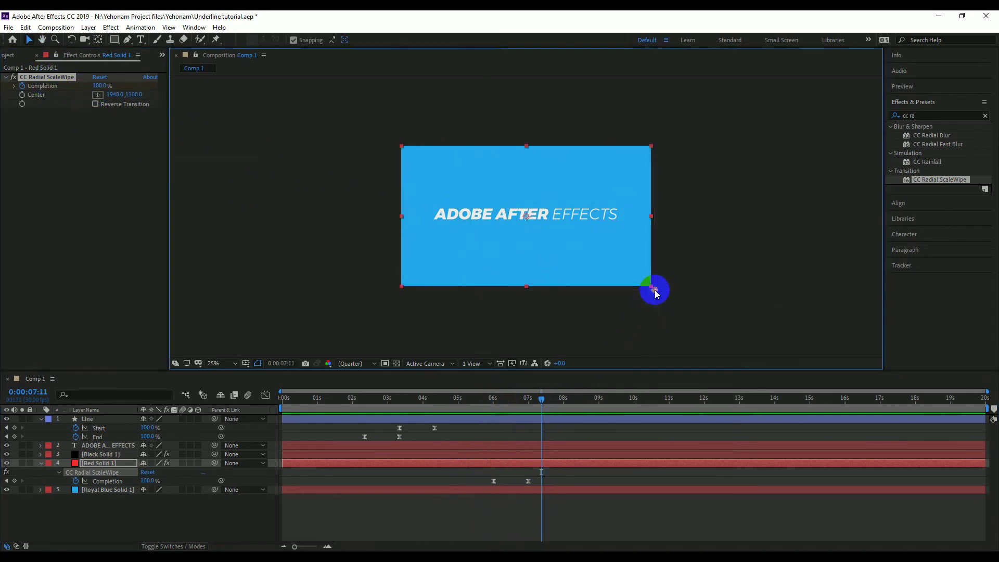
drag(544, 401, 478, 471)
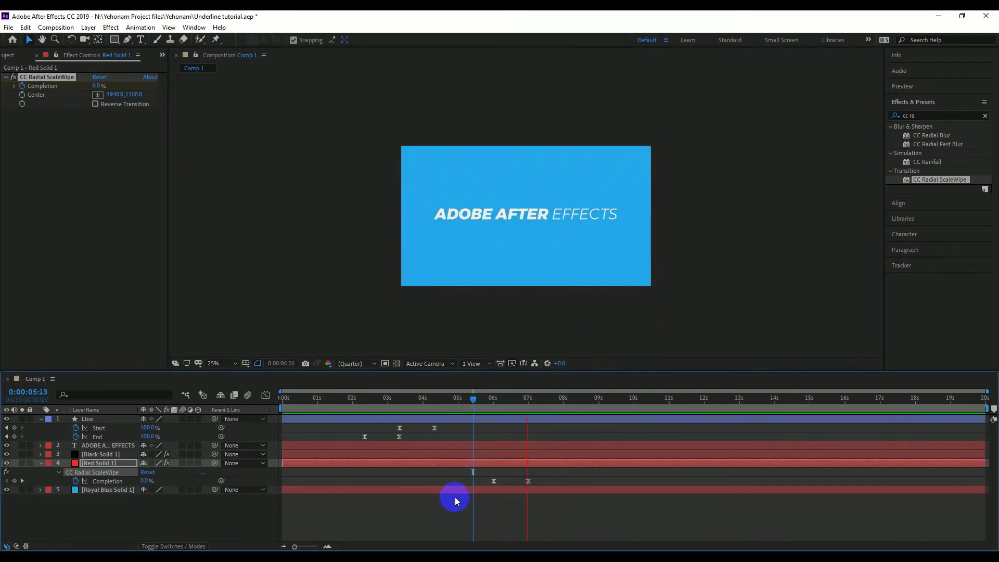
key(space)
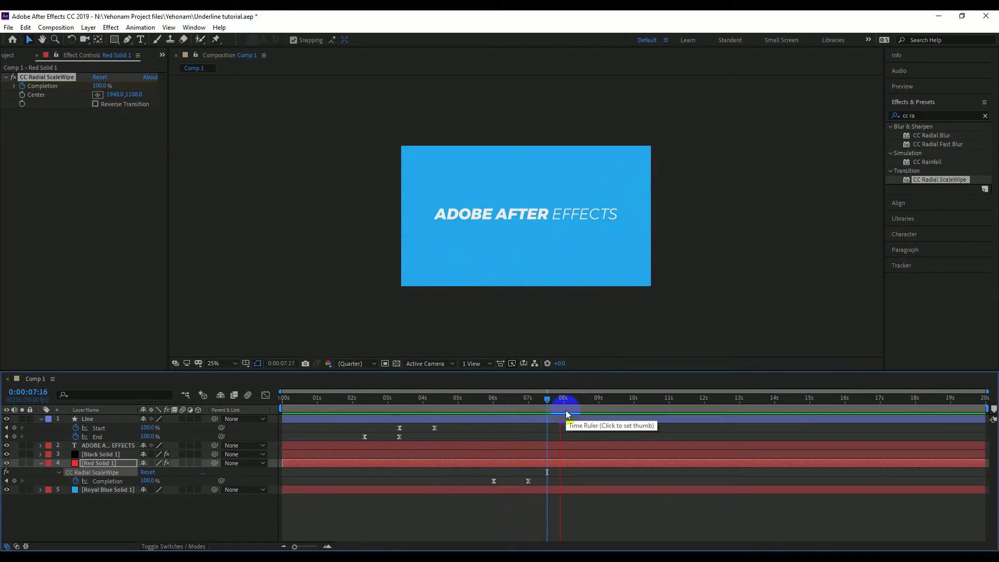
click(567, 399)
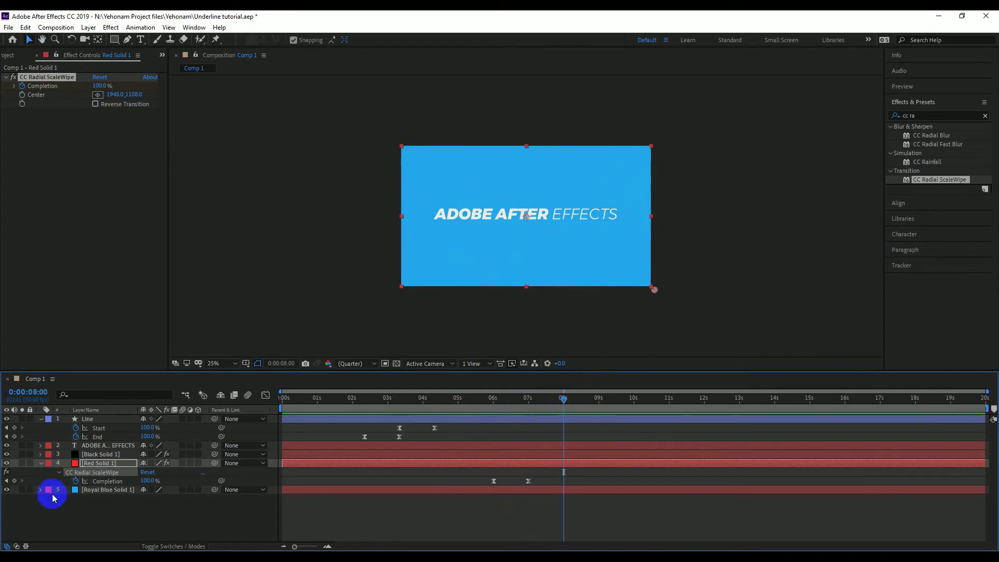
Duplicate Black Solid 1 to the bottom and apply CC Radial ScaleWipe to Royal Blue Solid 1
click(40, 463)
right_click(92, 467)
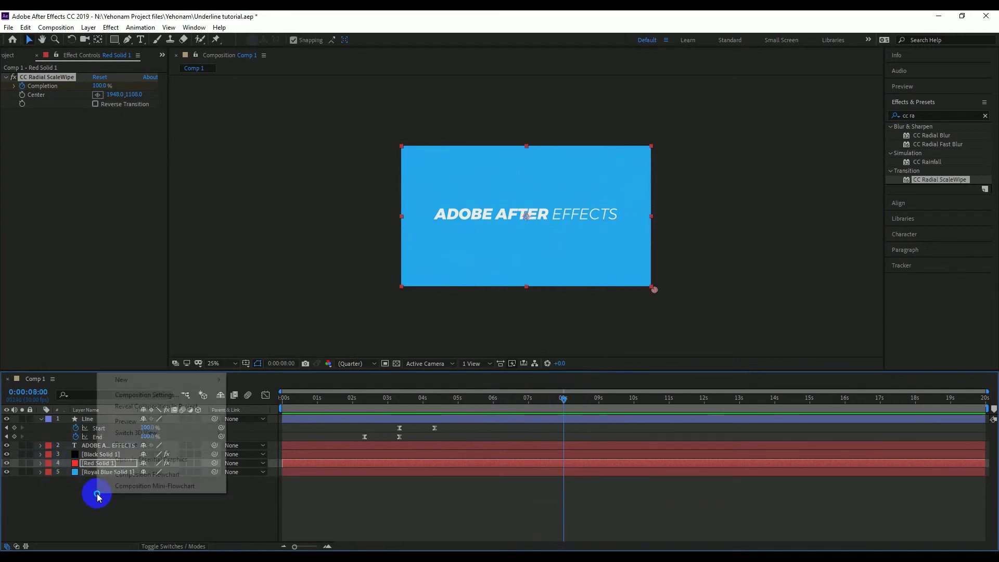
click(97, 455)
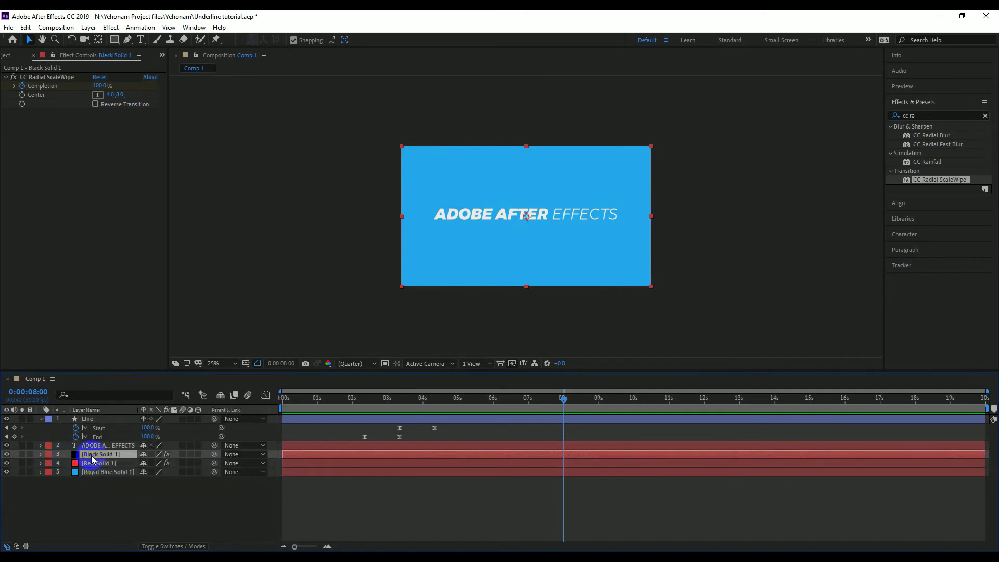
key(ctrl+v)
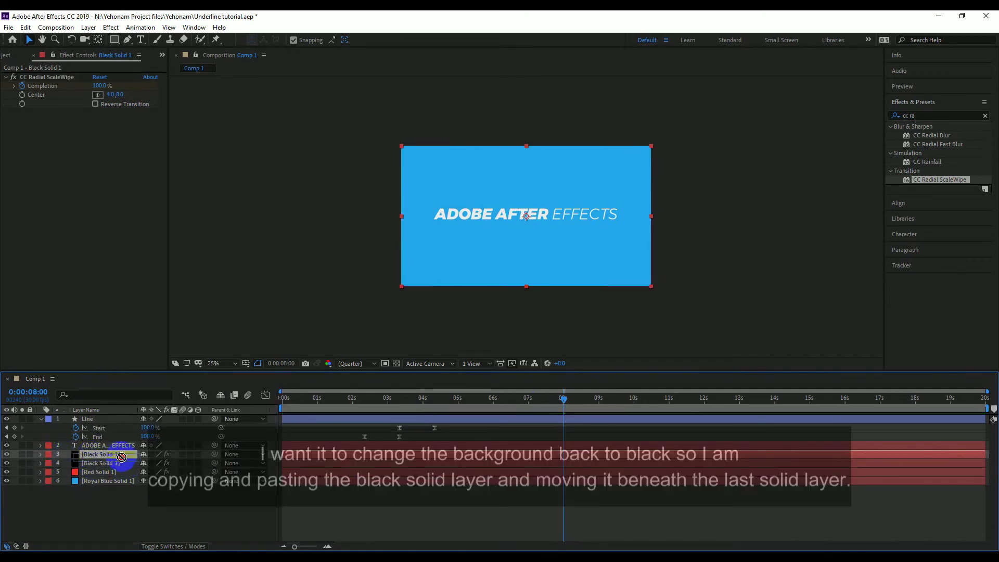
drag(121, 457, 114, 487)
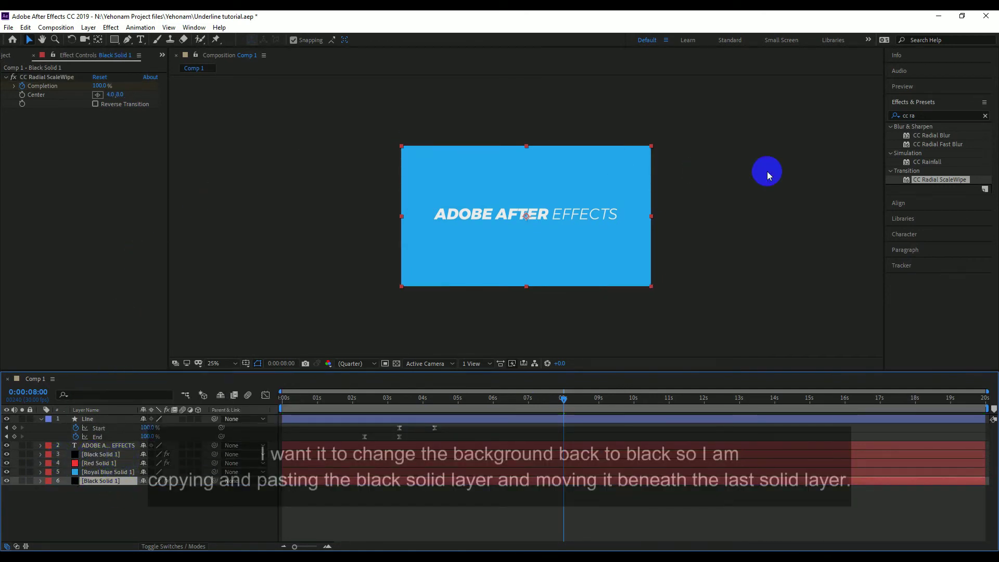
click(928, 183)
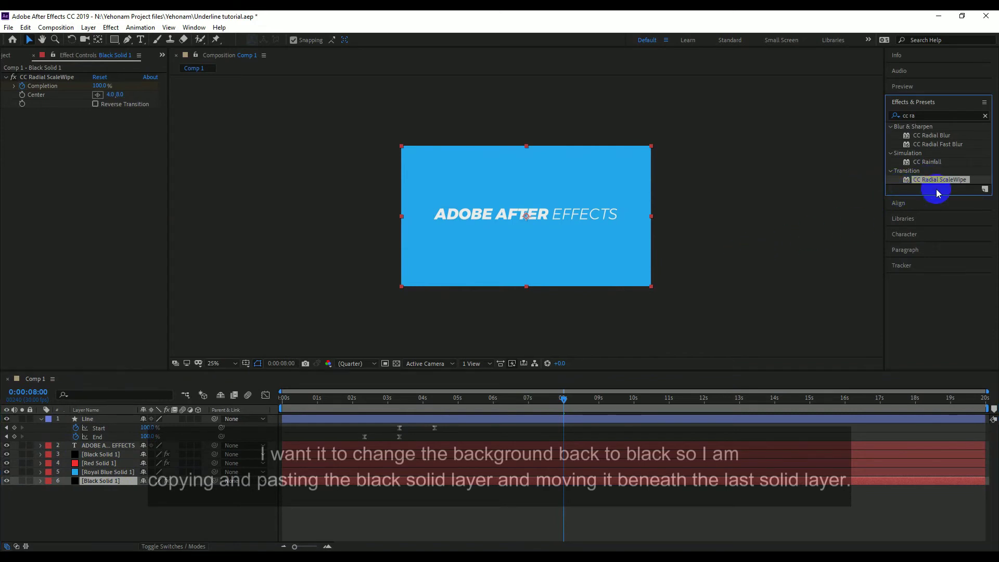
drag(948, 181, 149, 474)
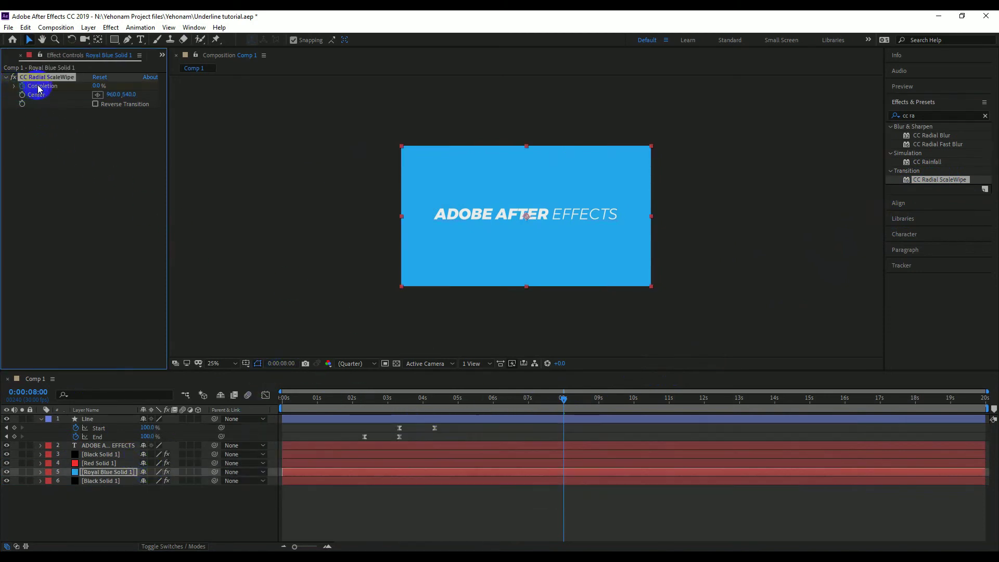
Center the blue wipe at the top-right corner (1912, 0) and keyframe Completion 100% at 9 s
click(115, 473)
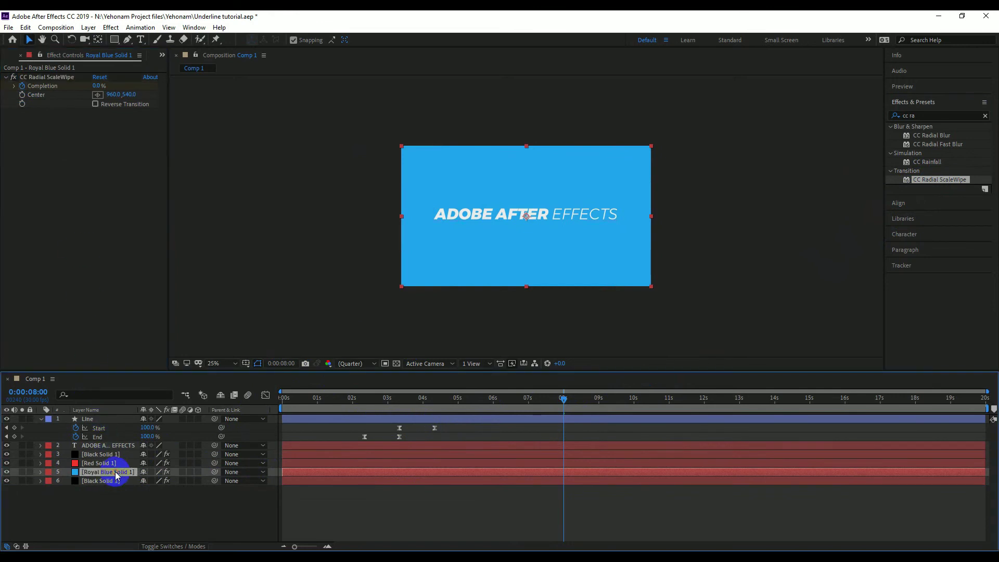
key(u)
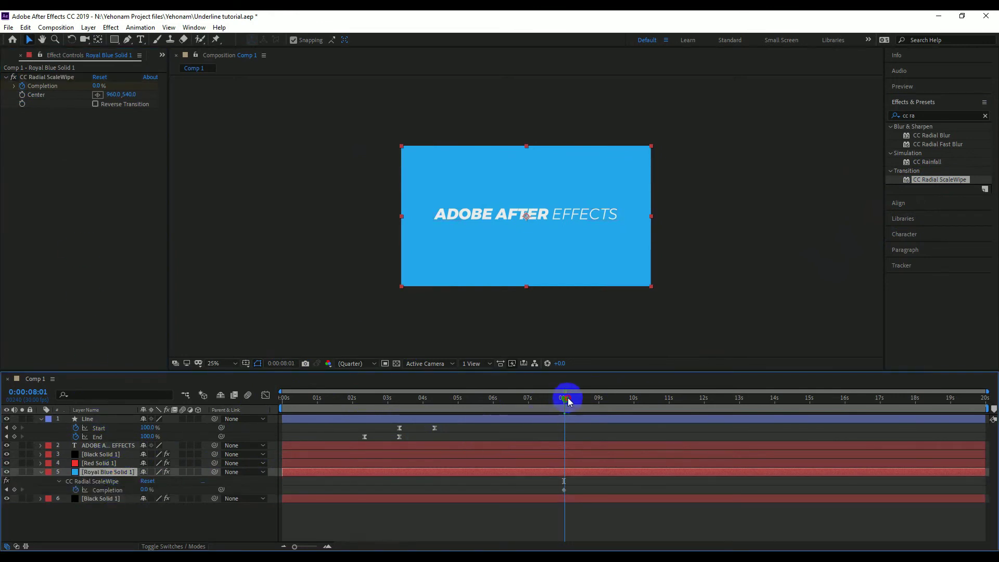
drag(562, 410, 600, 412)
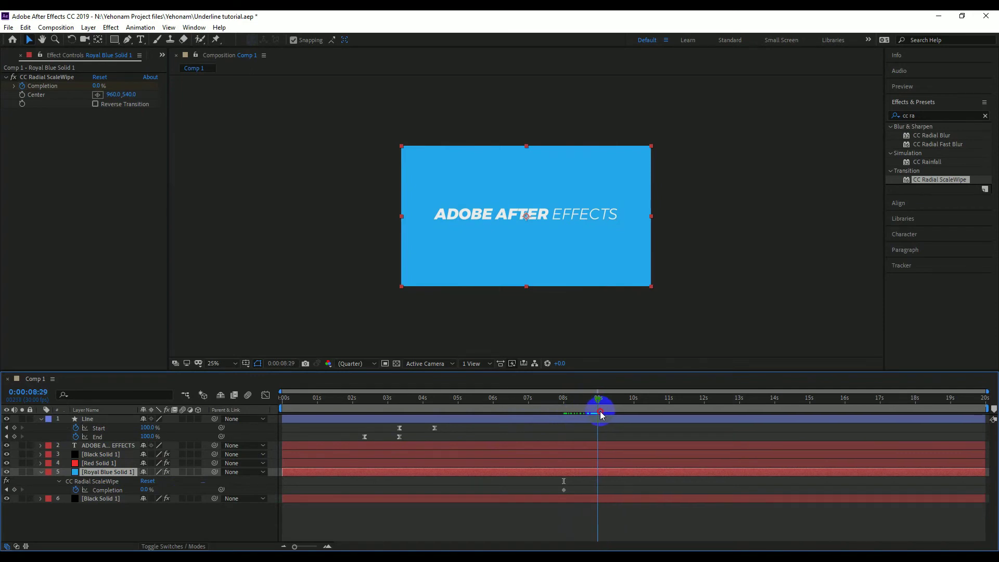
click(98, 96)
click(651, 147)
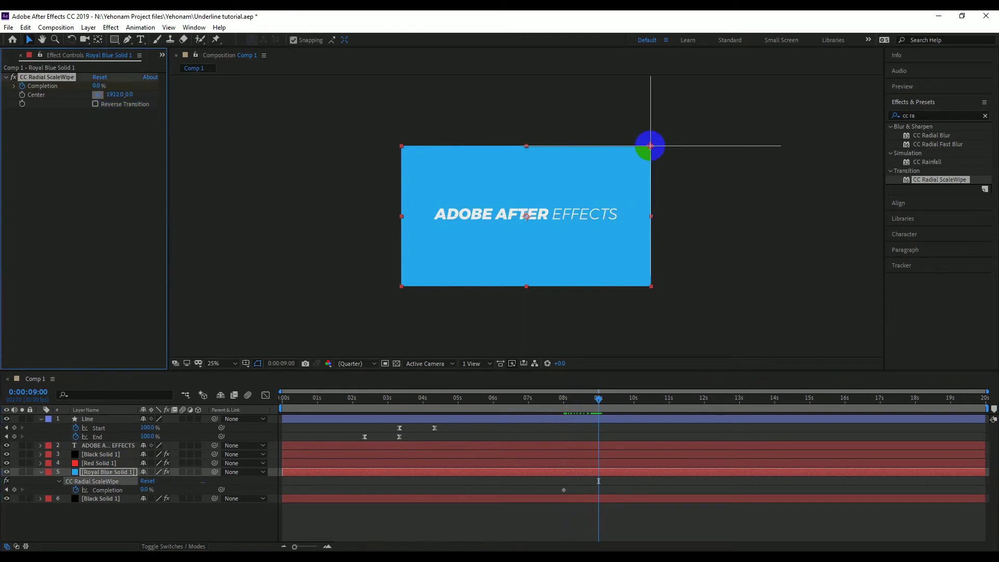
drag(651, 146, 650, 146)
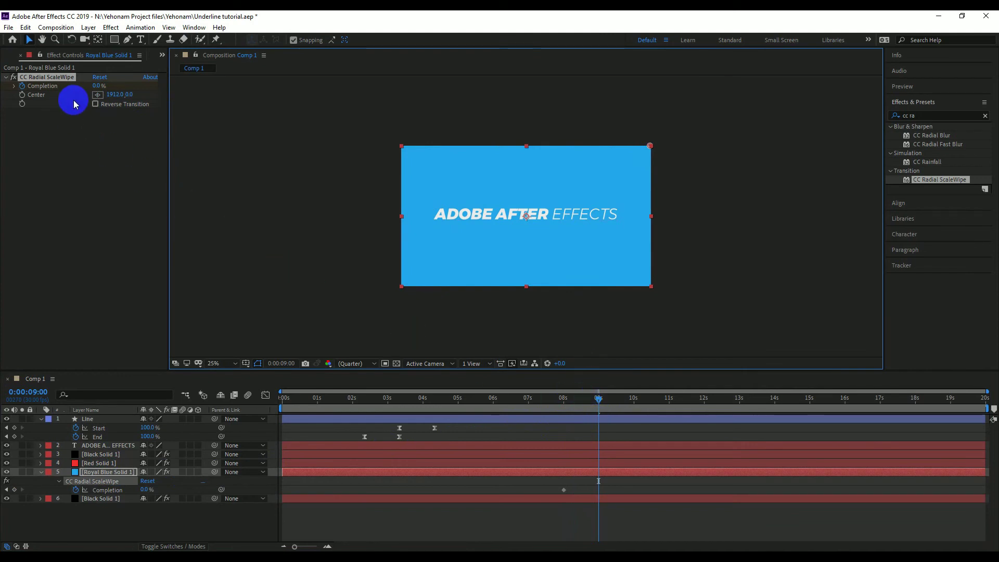
drag(98, 85, 214, 100)
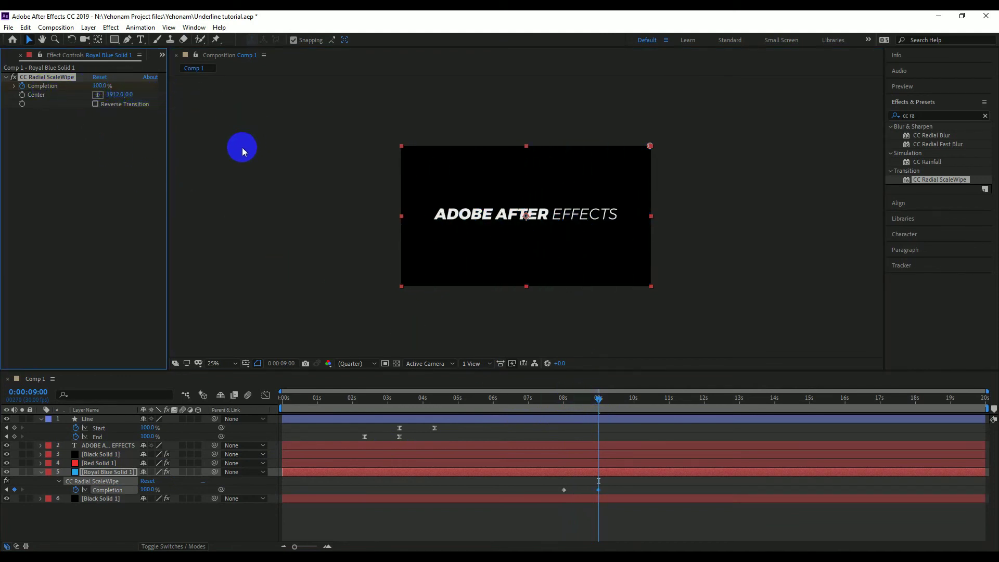
click(556, 488)
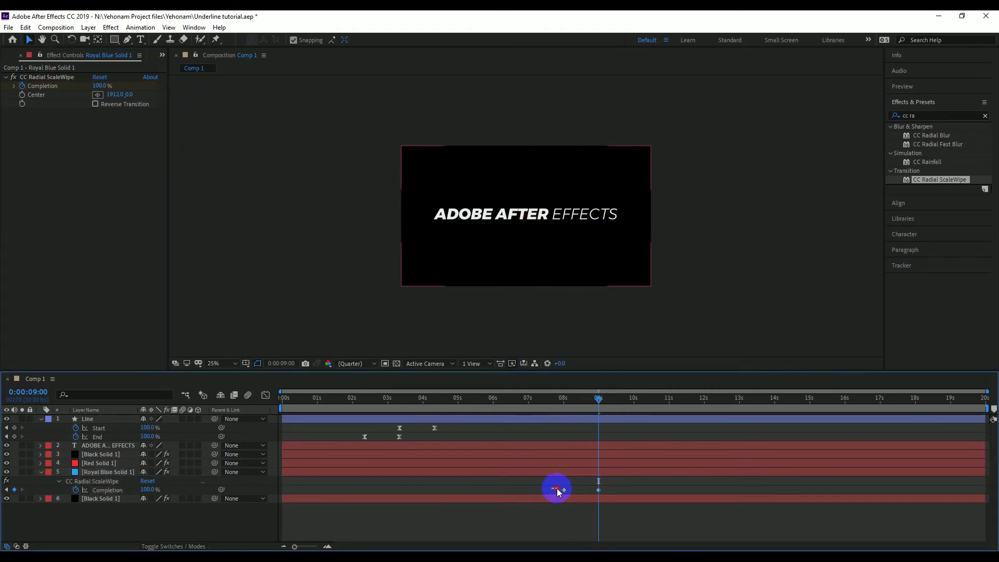
drag(557, 488, 604, 483)
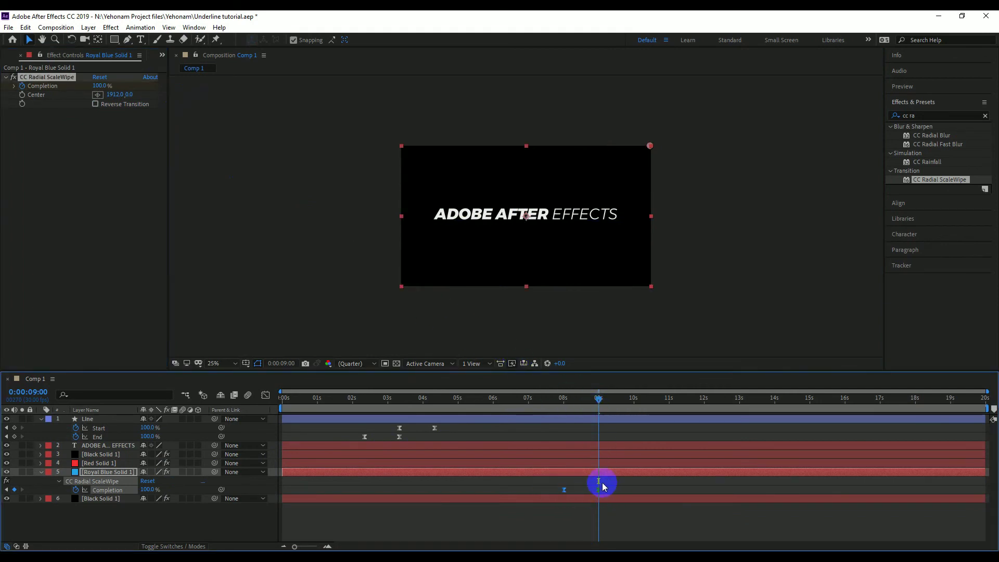
drag(598, 399, 570, 408)
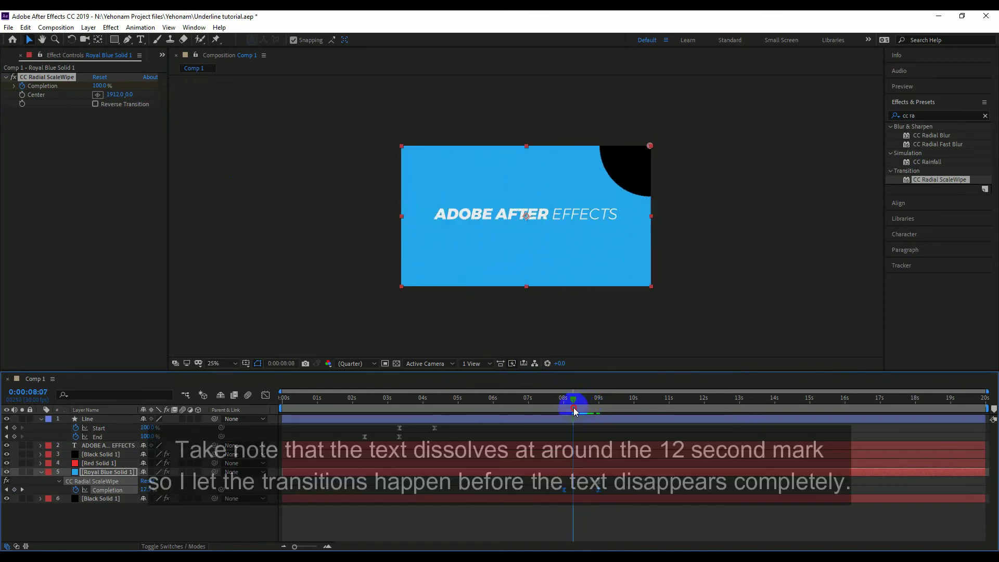
Re-center Red Solid 1's wipe exactly on the bottom-right corner at 1920, 1080
click(41, 472)
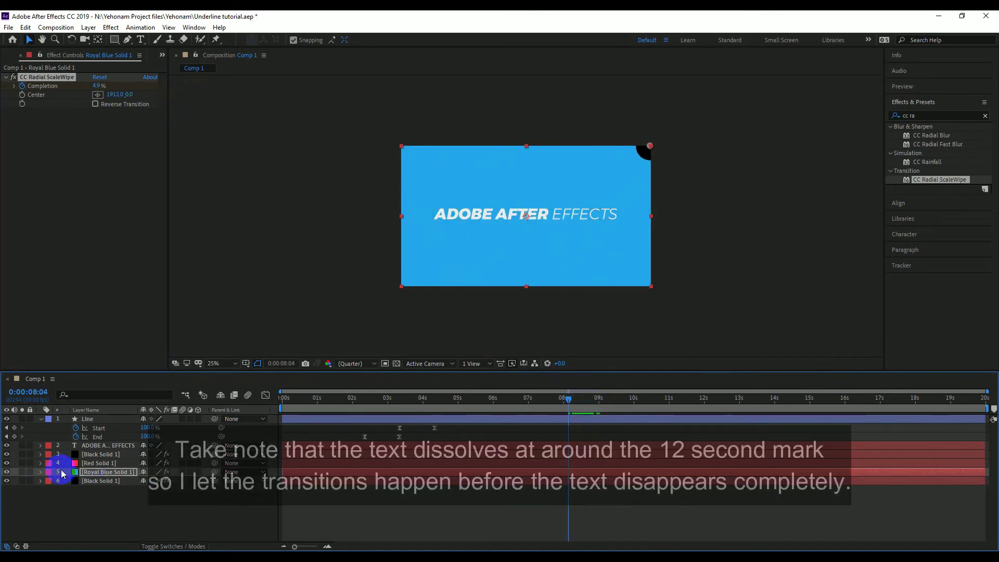
click(58, 463)
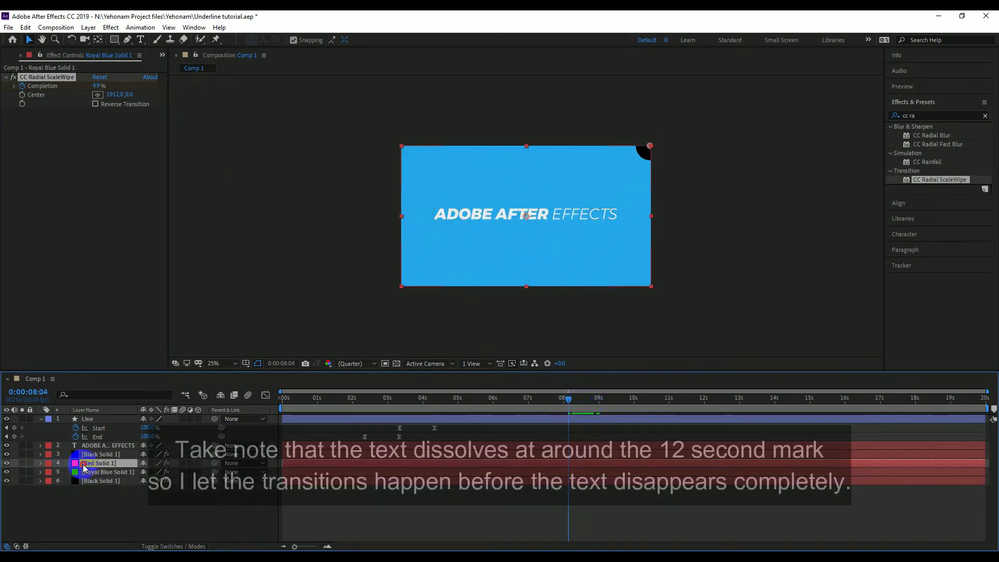
click(42, 465)
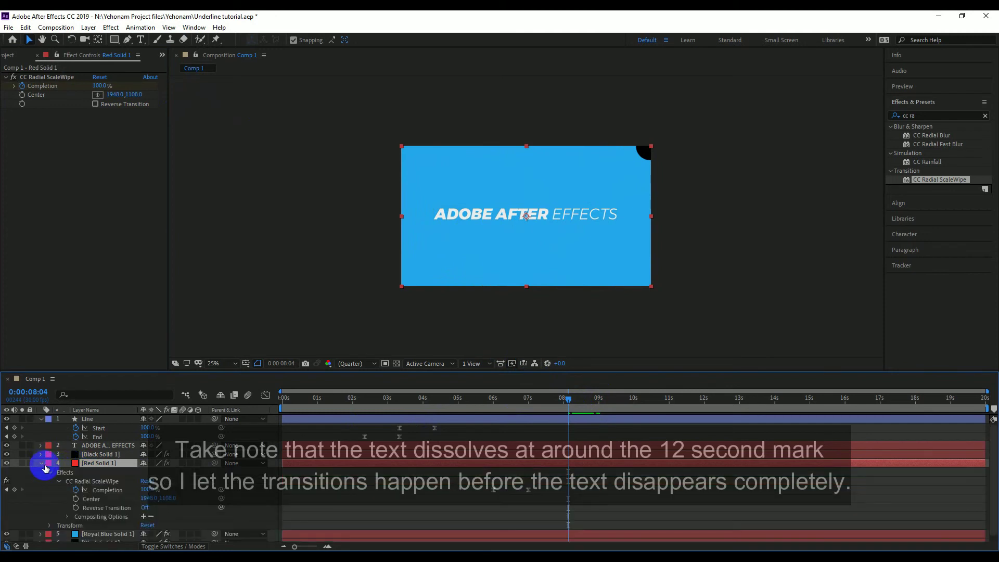
click(98, 94)
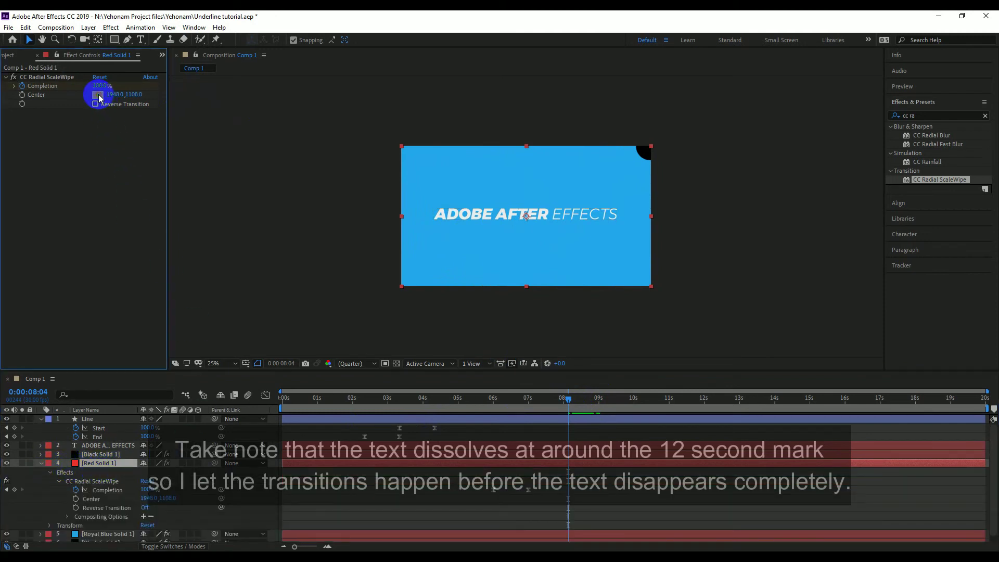
click(651, 286)
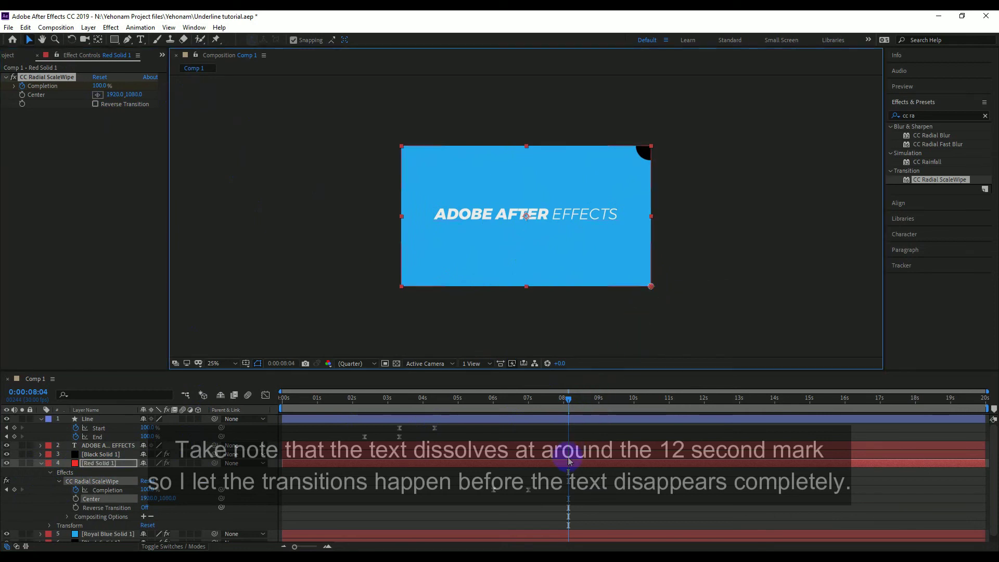
Preview the whole composition from the start
drag(569, 398, 412, 400)
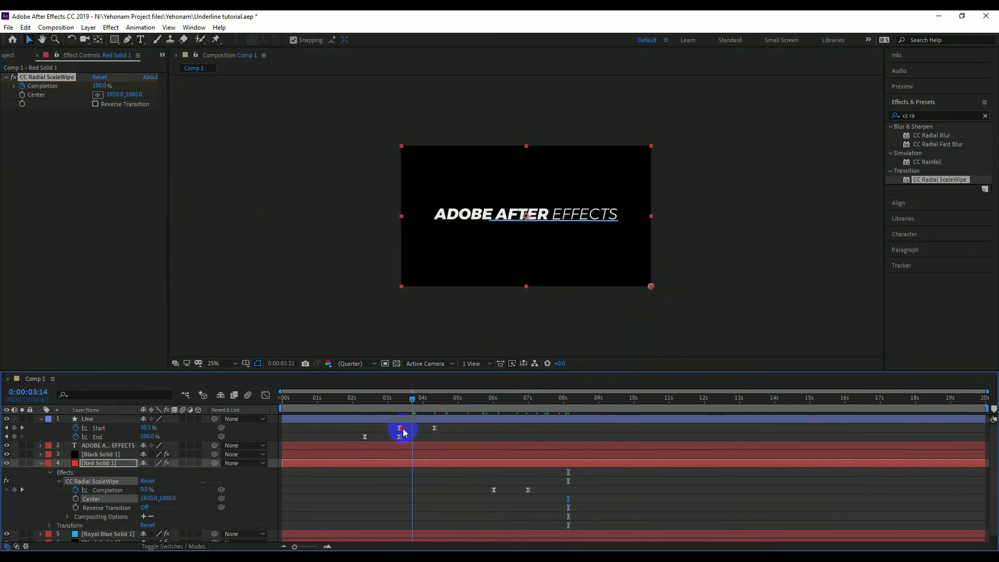
key(Home)
key(space)
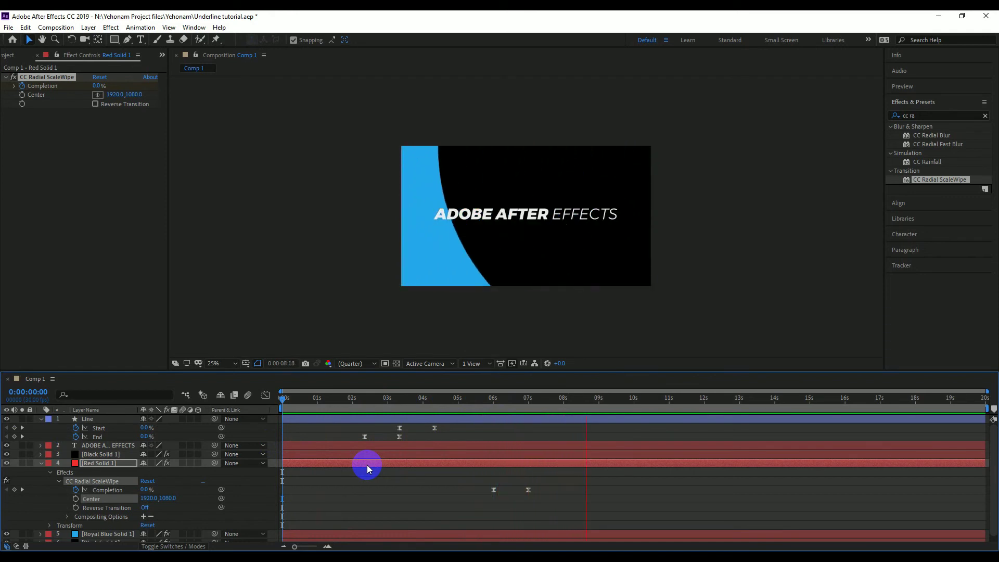
Stop playback at 10 s on the black background, fold Red Solid 1, and deselect all layers
key(space)
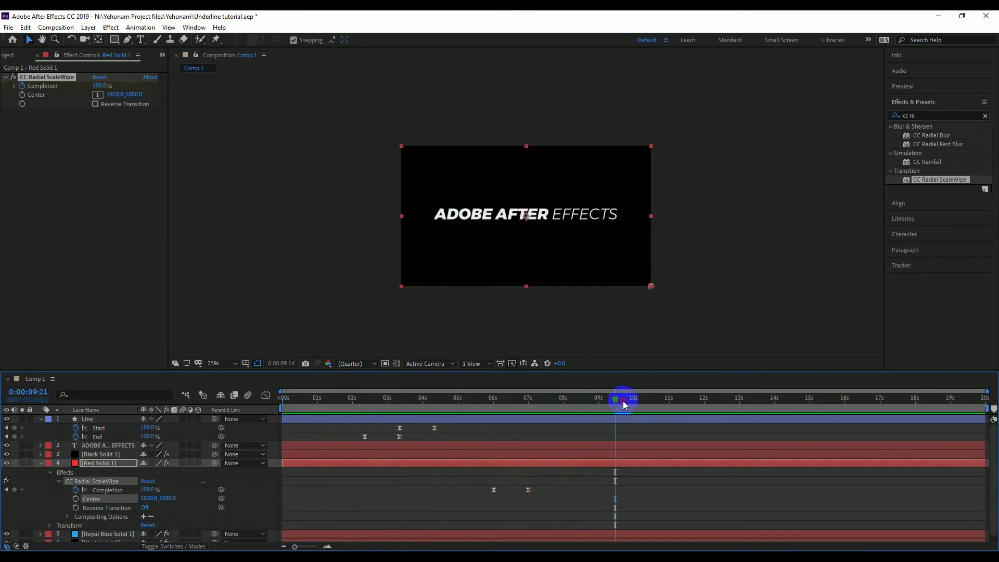
click(634, 404)
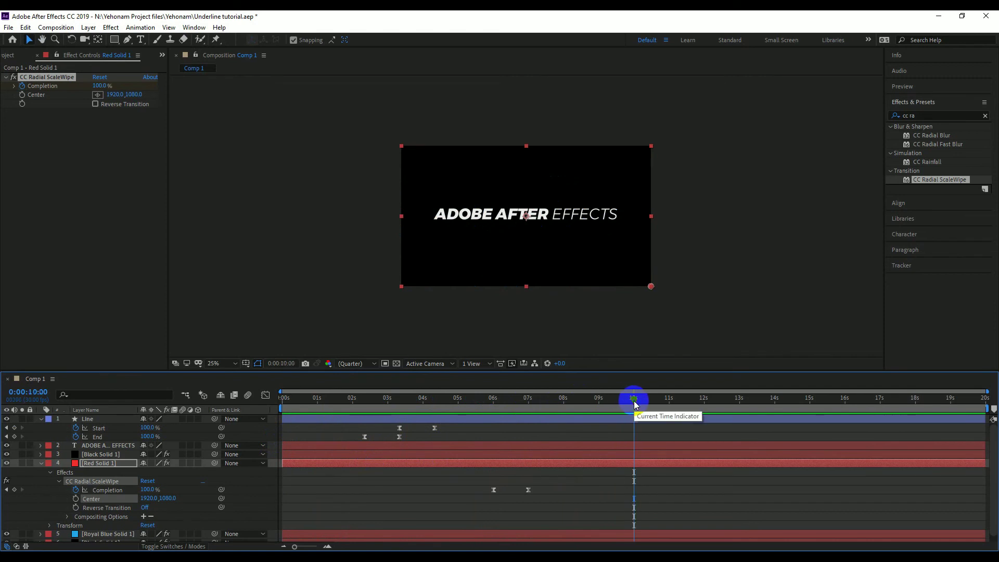
click(42, 463)
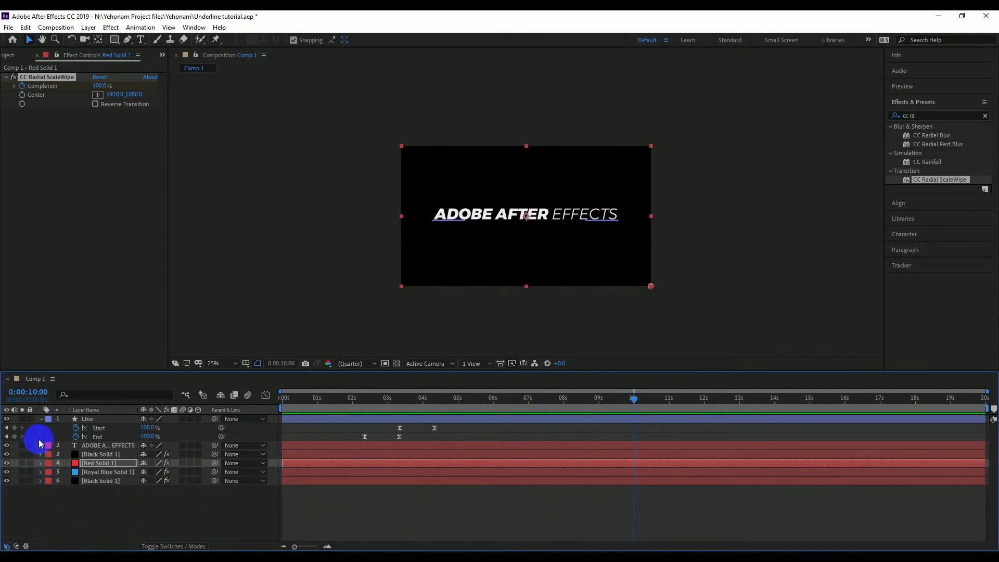
click(107, 449)
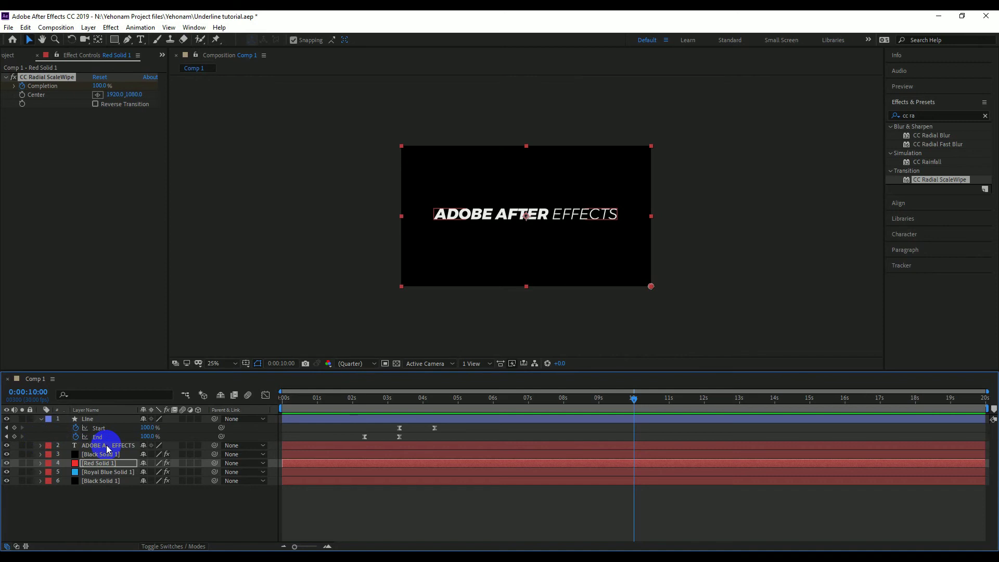
click(452, 426)
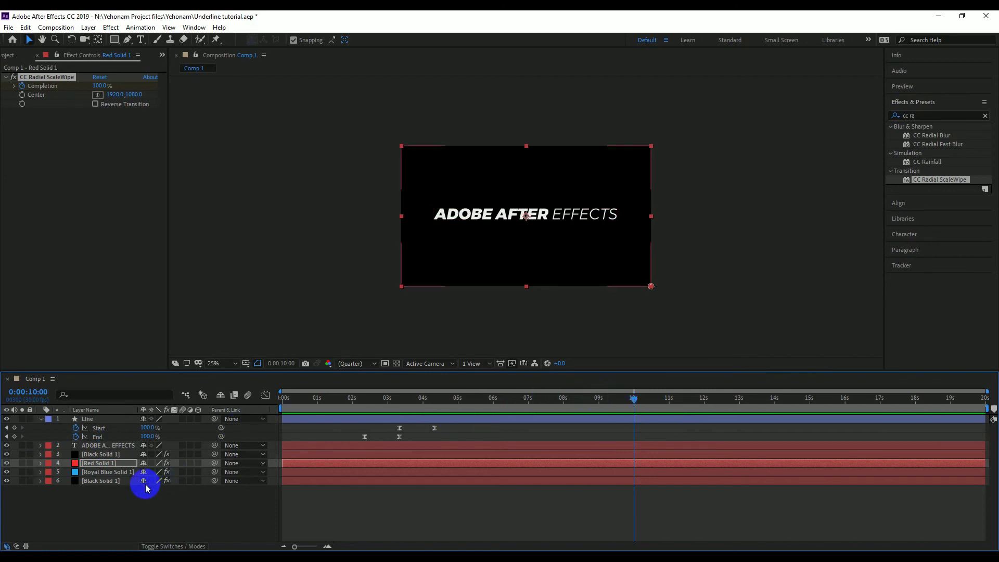
click(116, 493)
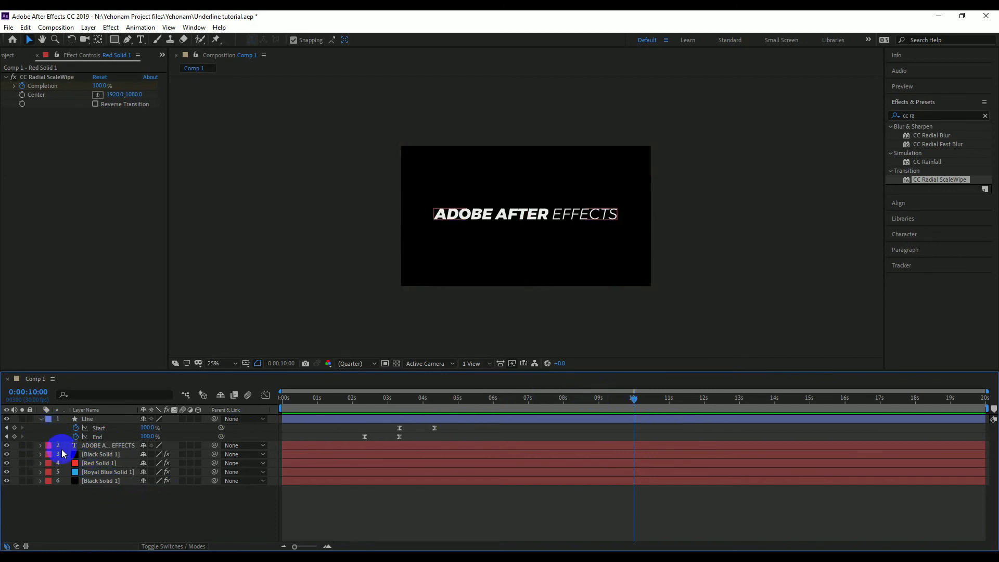
Show the text layer's Offset keyframes and preview the dissolve, stopping near 12 seconds
click(64, 448)
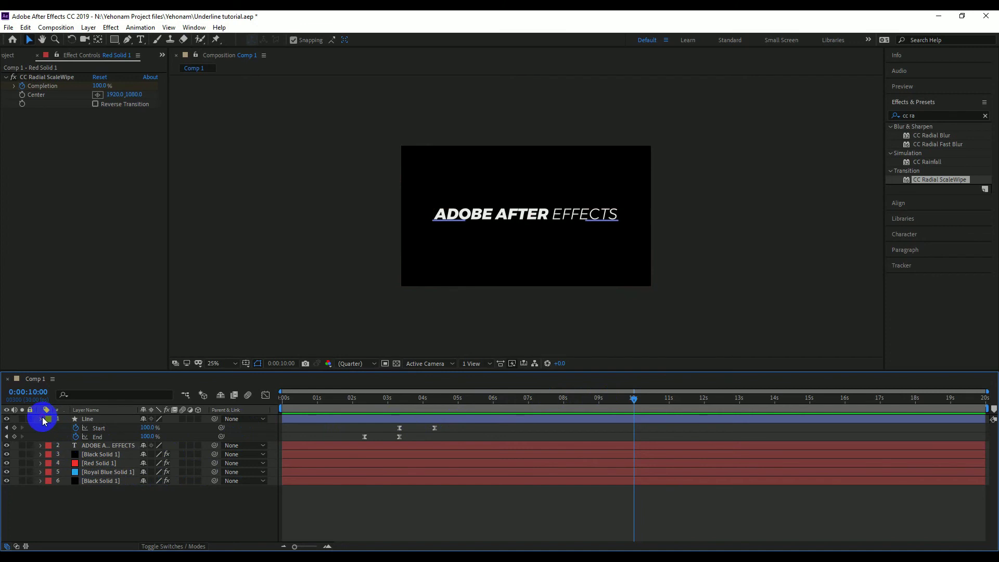
click(41, 419)
click(89, 428)
key(u)
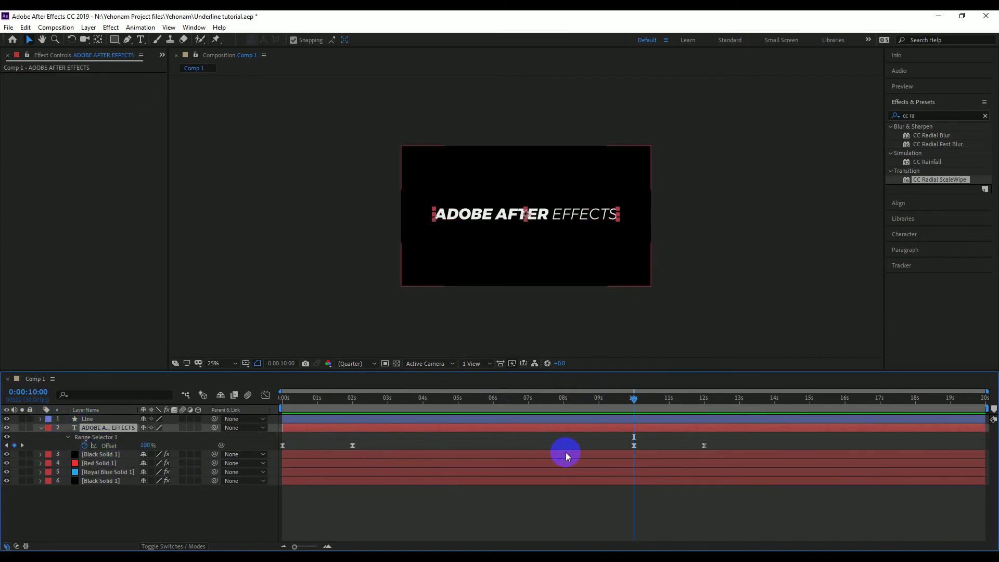
key(space)
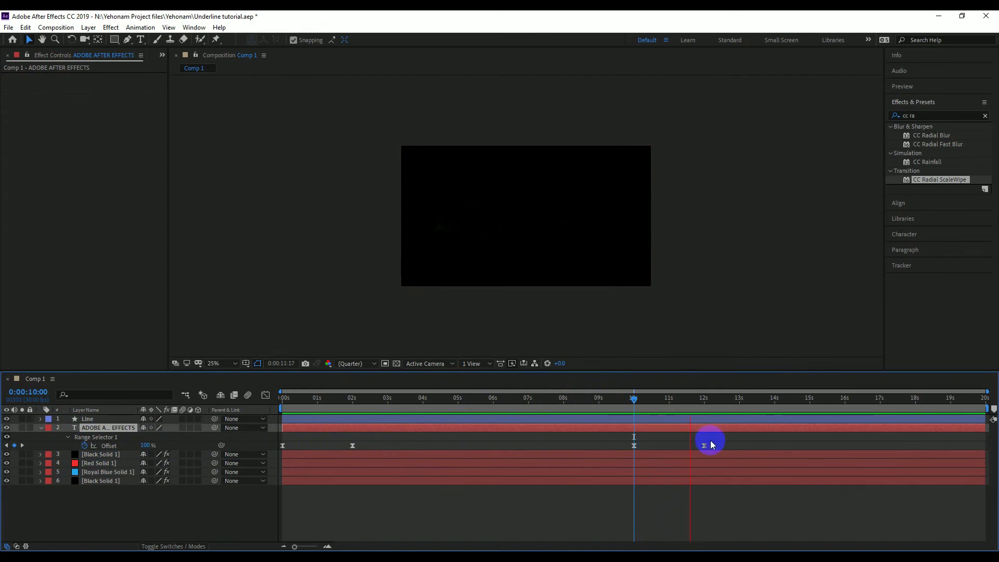
click(711, 398)
drag(711, 399, 705, 403)
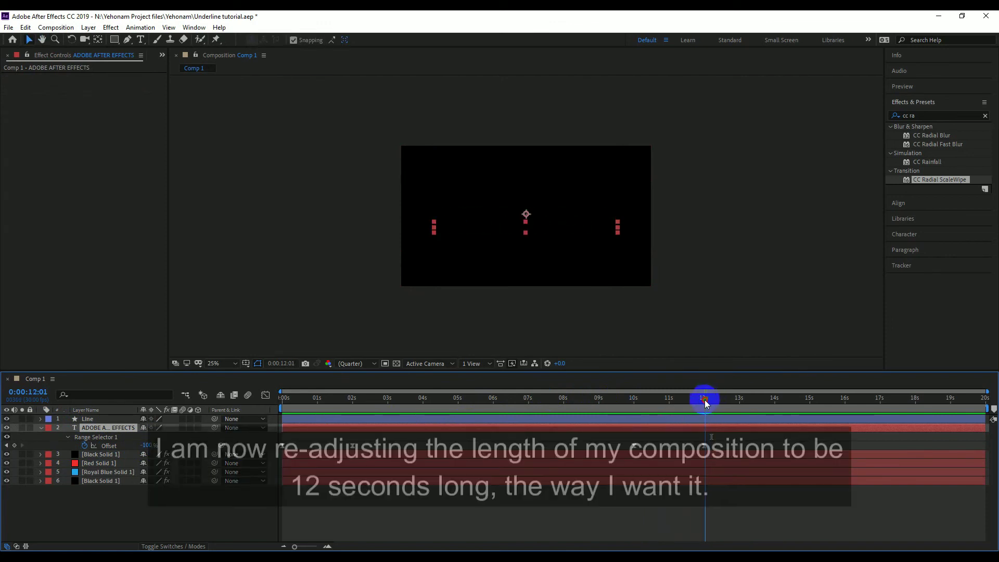
Set the composition duration to 0:00:12:00 in Composition Settings
click(56, 27)
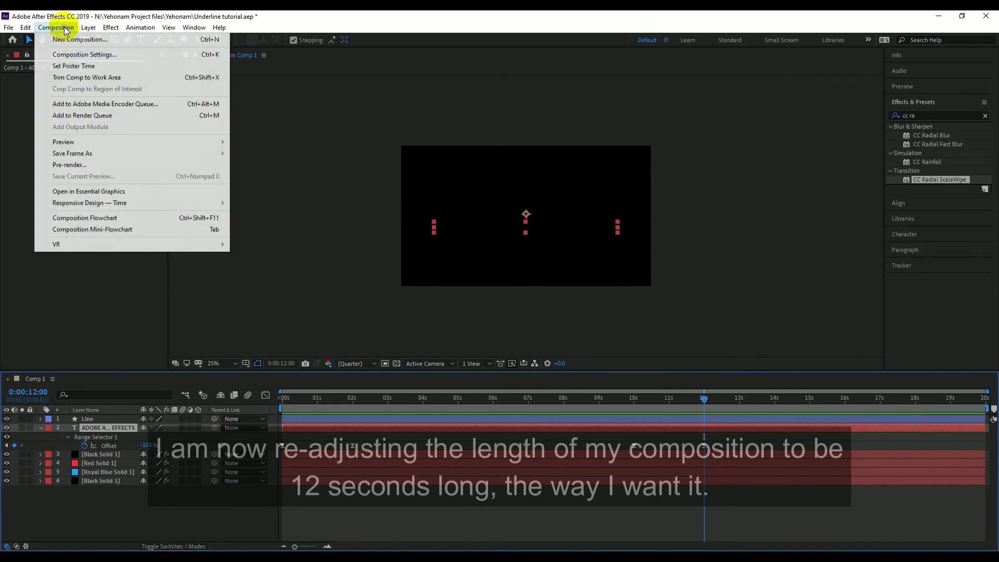
click(73, 59)
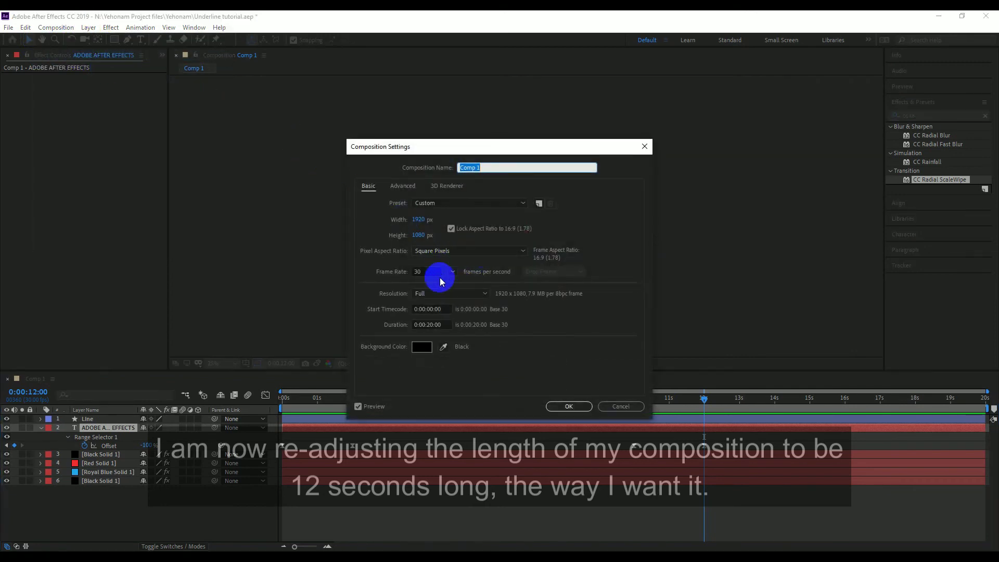
click(427, 323)
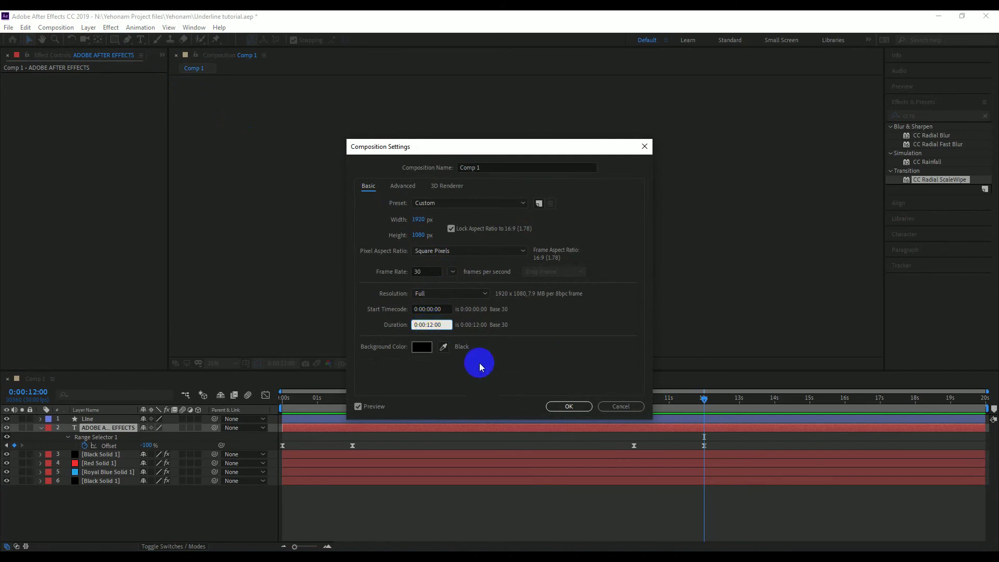
click(569, 406)
drag(671, 408, 429, 408)
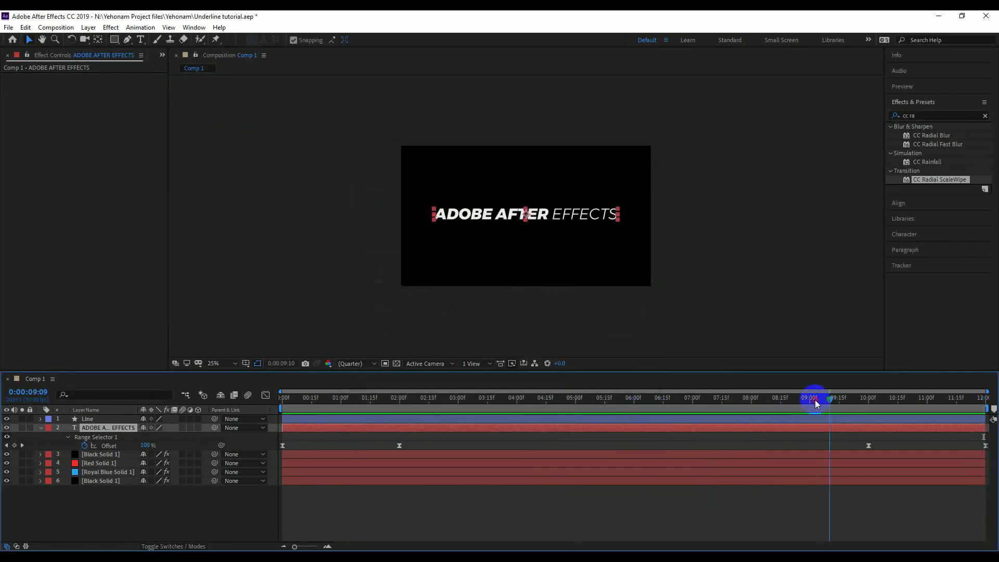
Save the project, collapse the text layer and preview the animation from the start
drag(430, 408, 283, 406)
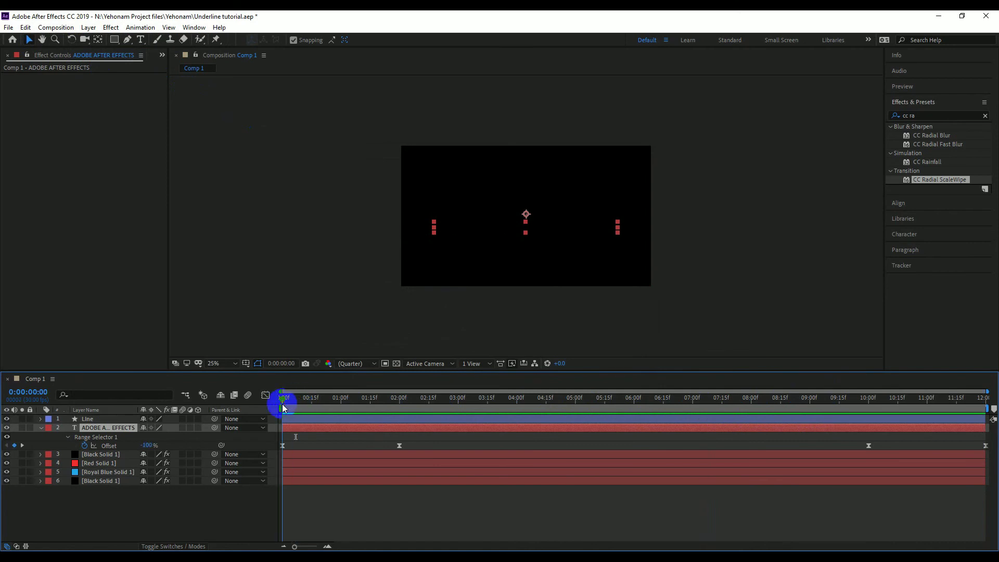
key(ctrl+s)
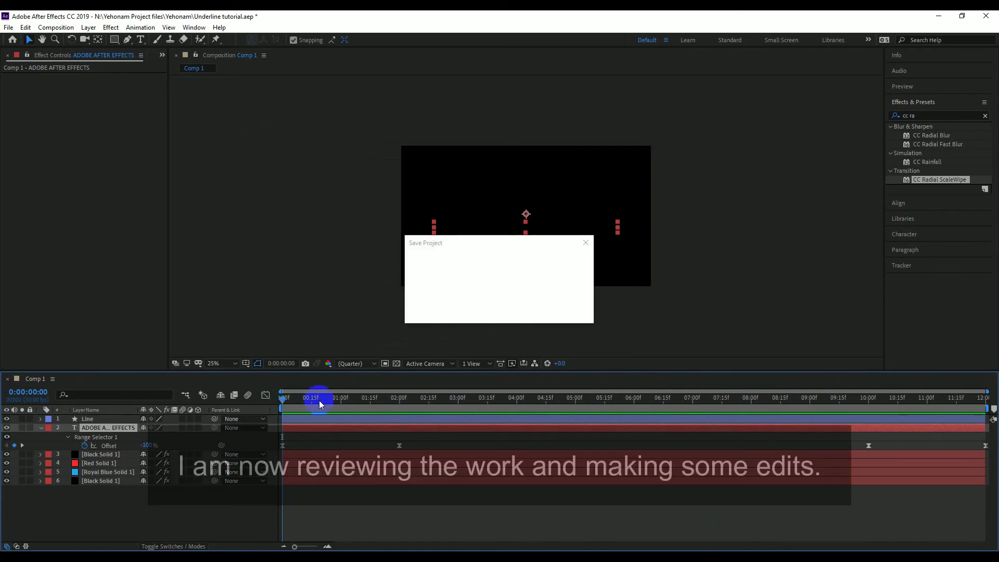
click(216, 515)
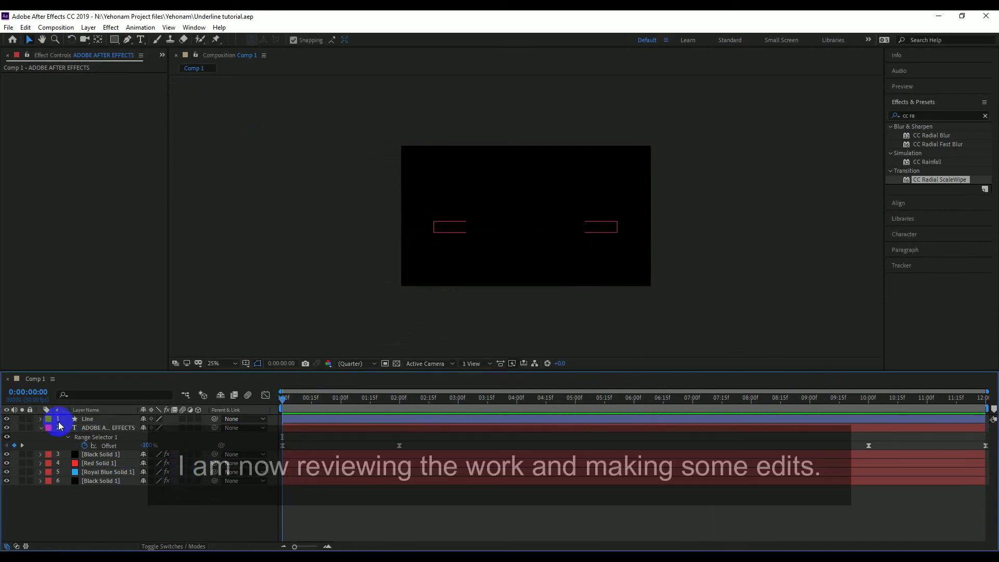
click(41, 427)
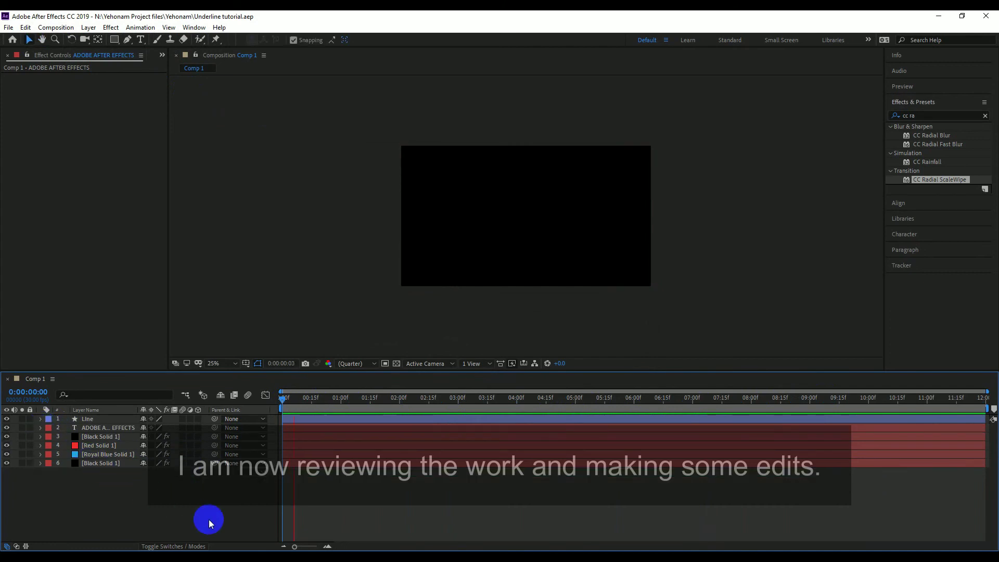
key(space)
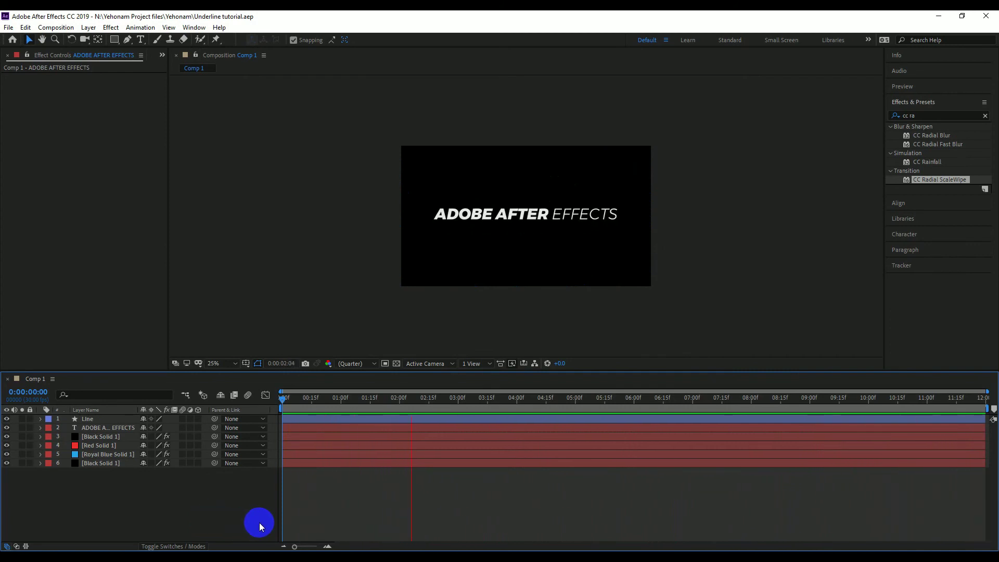
key(space)
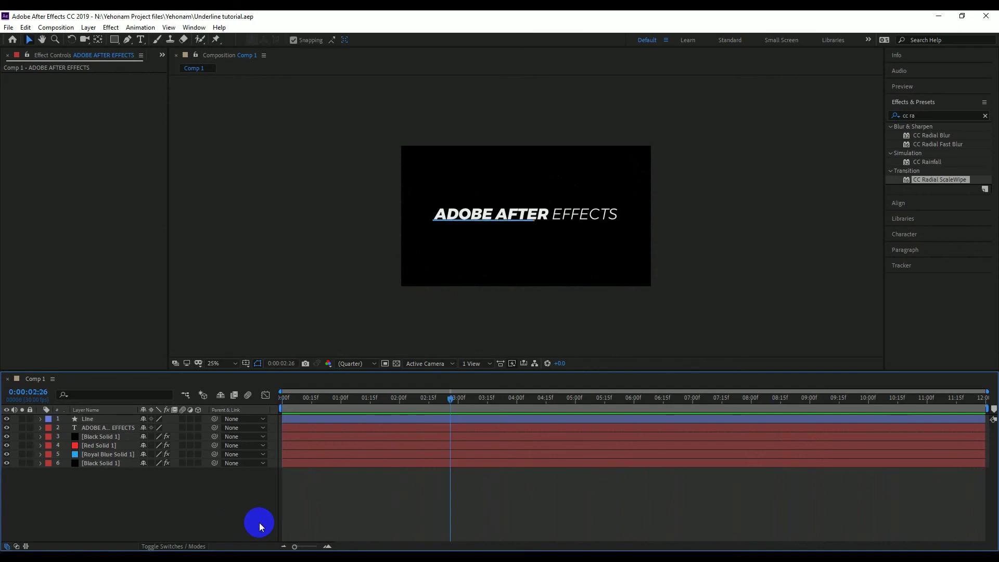
Replay the wipes from 03:11, then return to the red-to-blue wipe
click(515, 362)
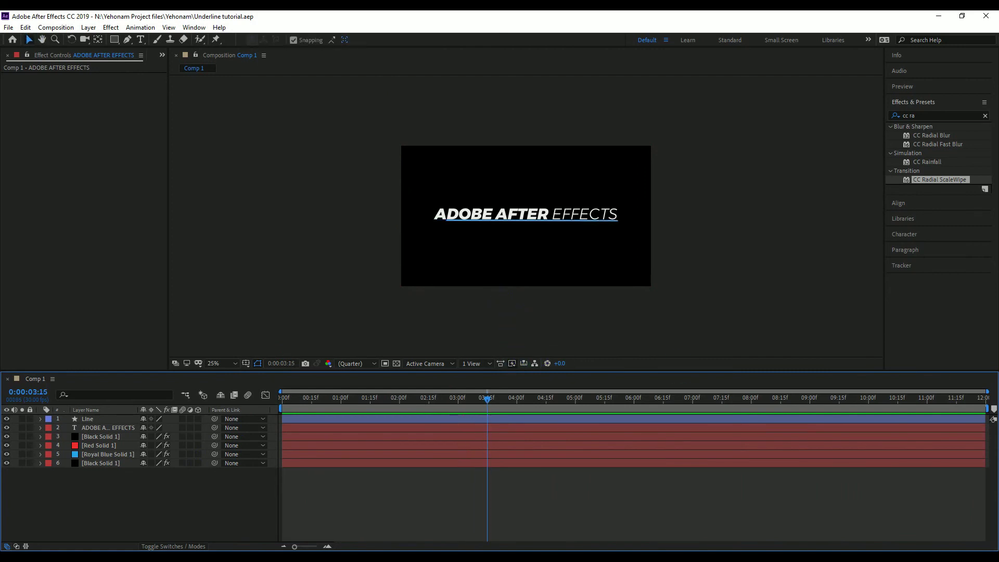
click(567, 397)
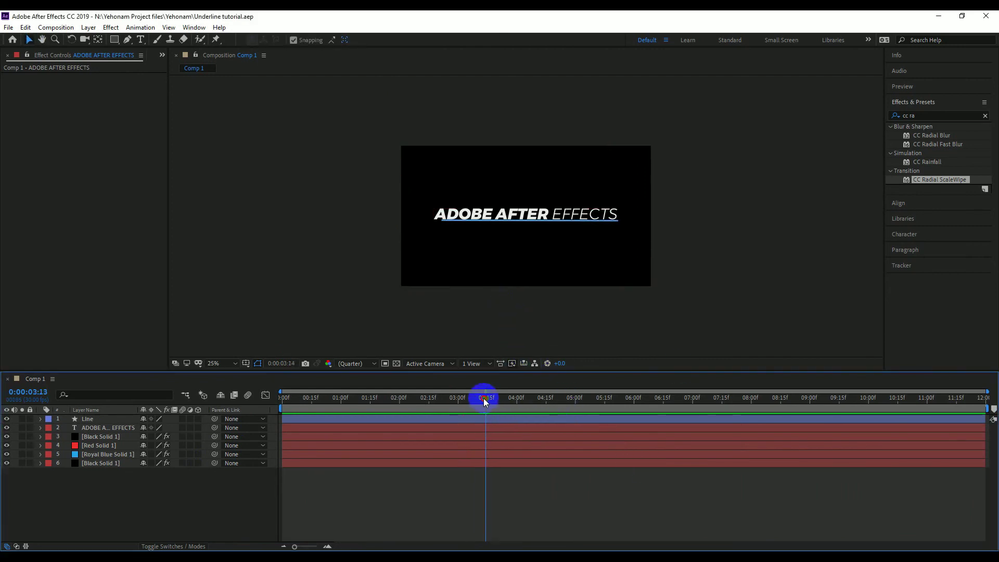
drag(490, 408, 479, 401)
key(space)
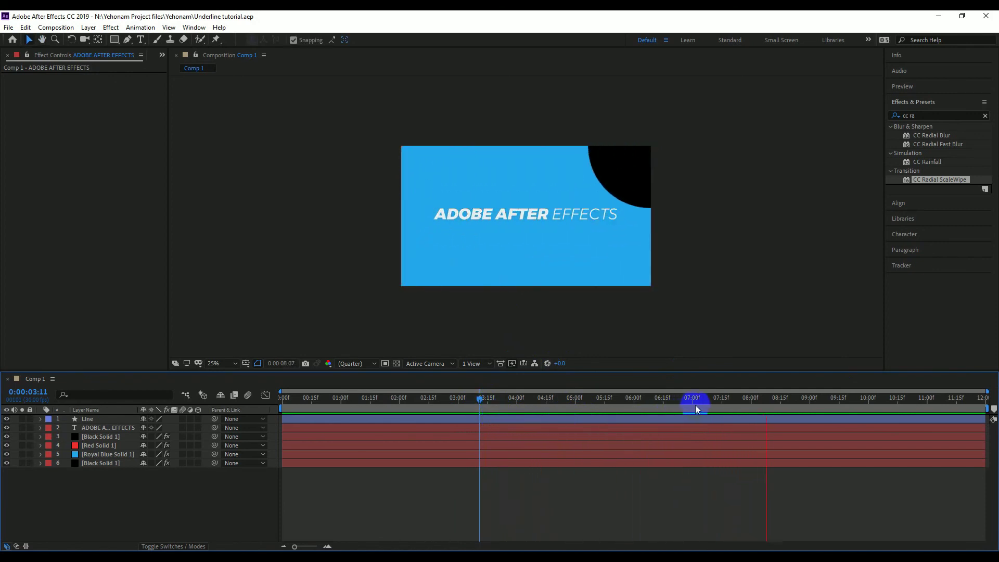
key(space)
mouse_move(777, 398)
mouse_down()
mouse_move(641, 414)
mouse_move(557, 405)
mouse_move(604, 404)
mouse_up()
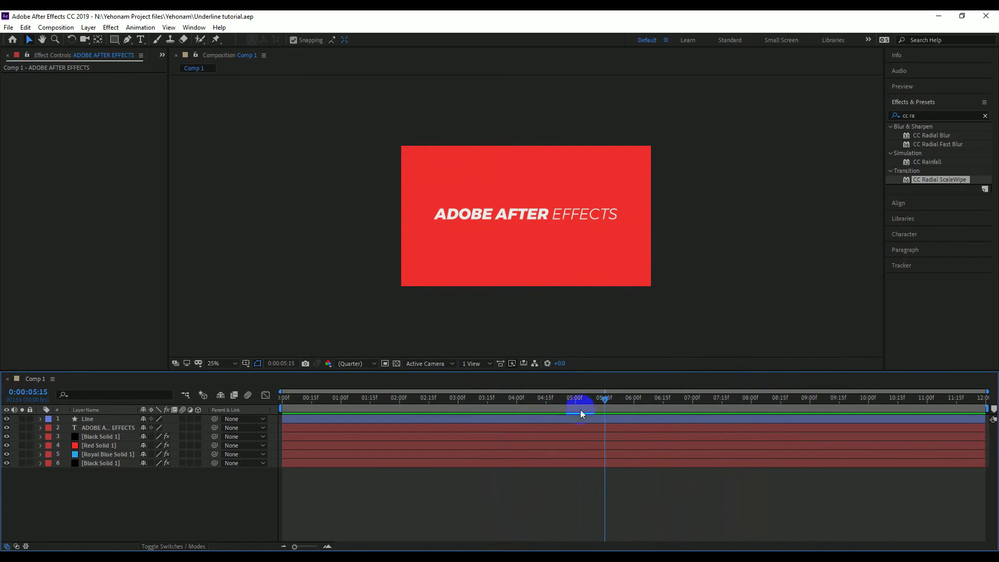
At 05:27, set Red Solid 1's CC Radial ScaleWipe center to the comp's bottom-right corner and preview
click(40, 446)
click(104, 446)
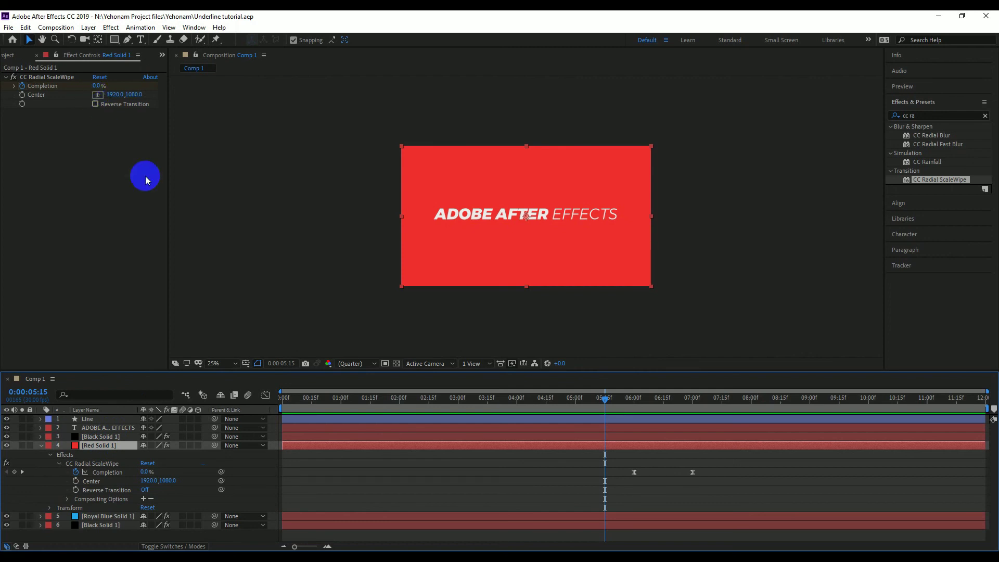
click(627, 399)
mouse_move(628, 398)
mouse_down()
mouse_move(644, 398)
mouse_move(635, 403)
mouse_up()
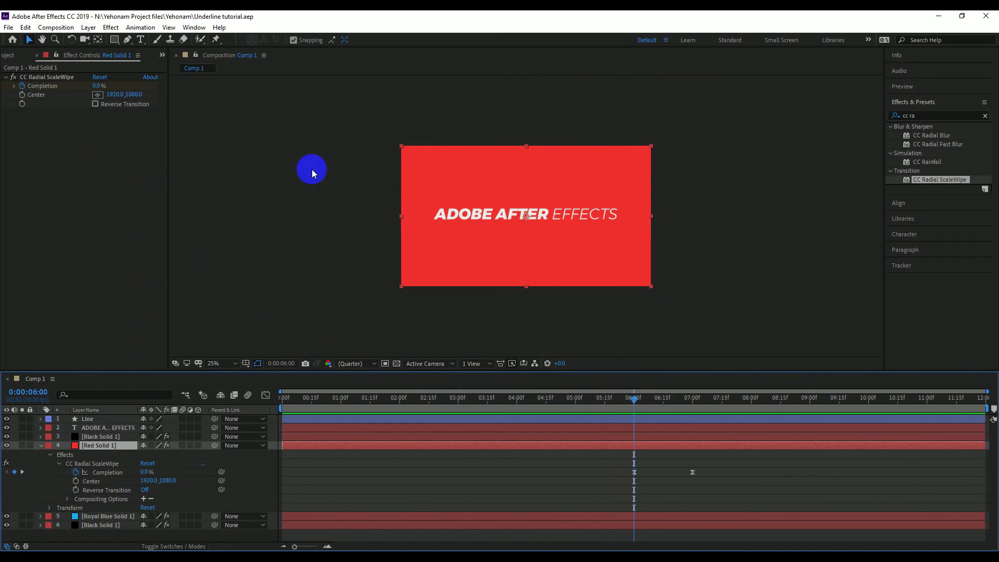
click(97, 94)
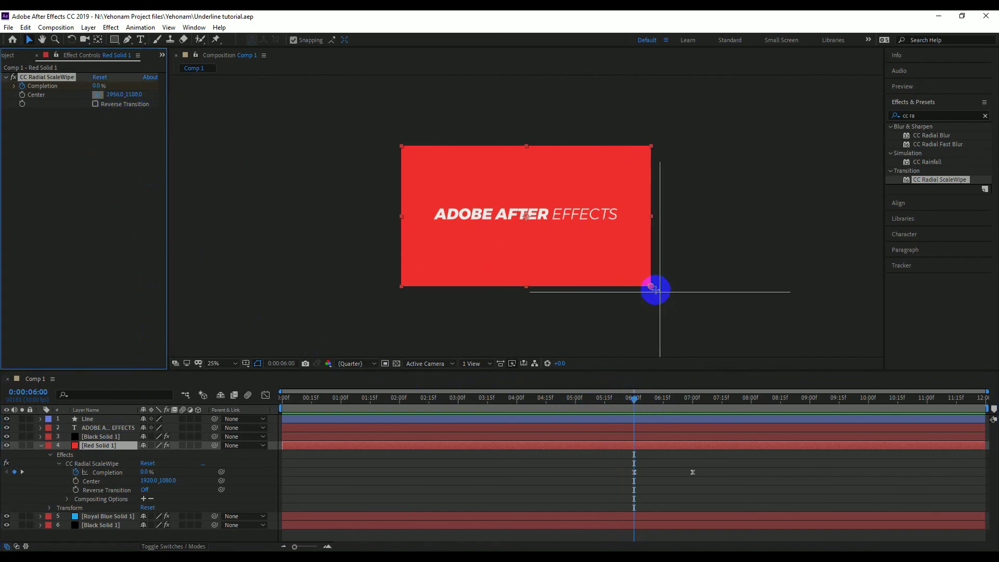
click(651, 286)
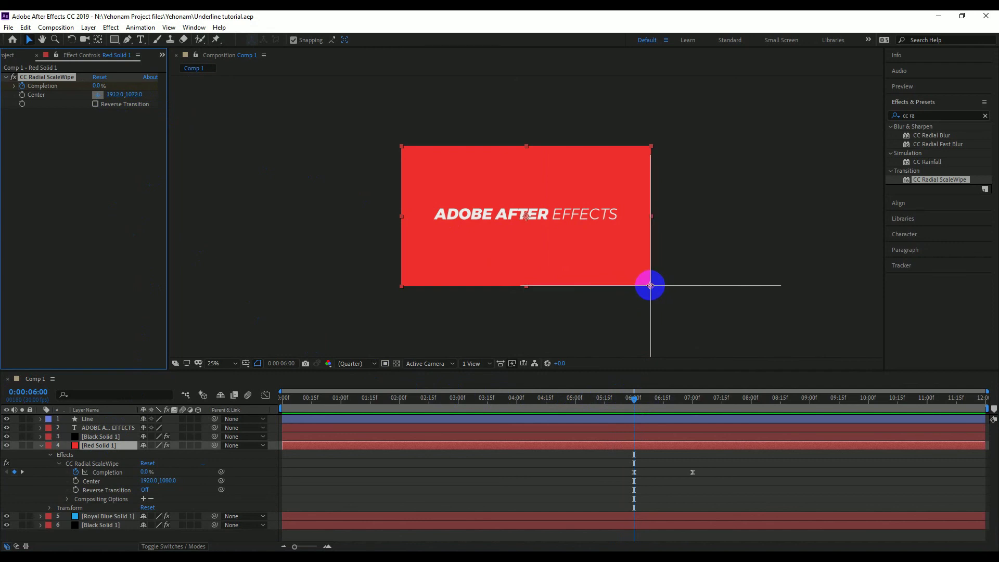
drag(651, 285, 650, 285)
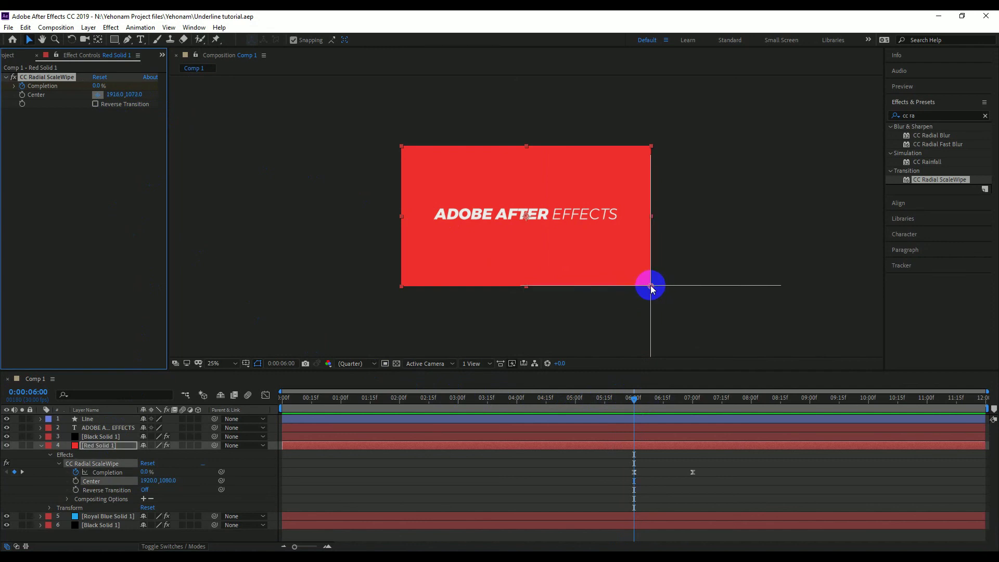
click(629, 400)
key(space)
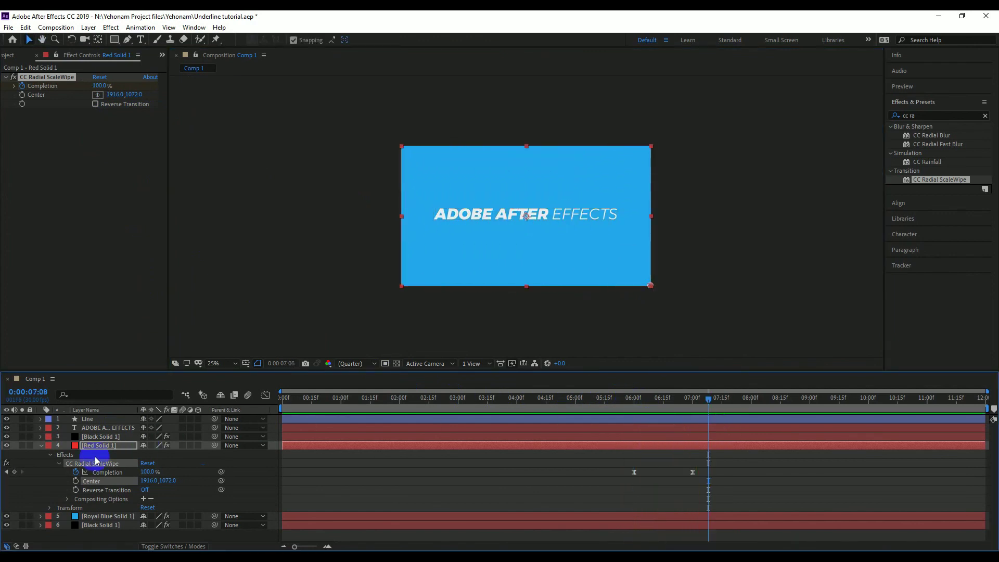
Collapse Red Solid 1 and play the whole 12-second animation from the start
click(41, 445)
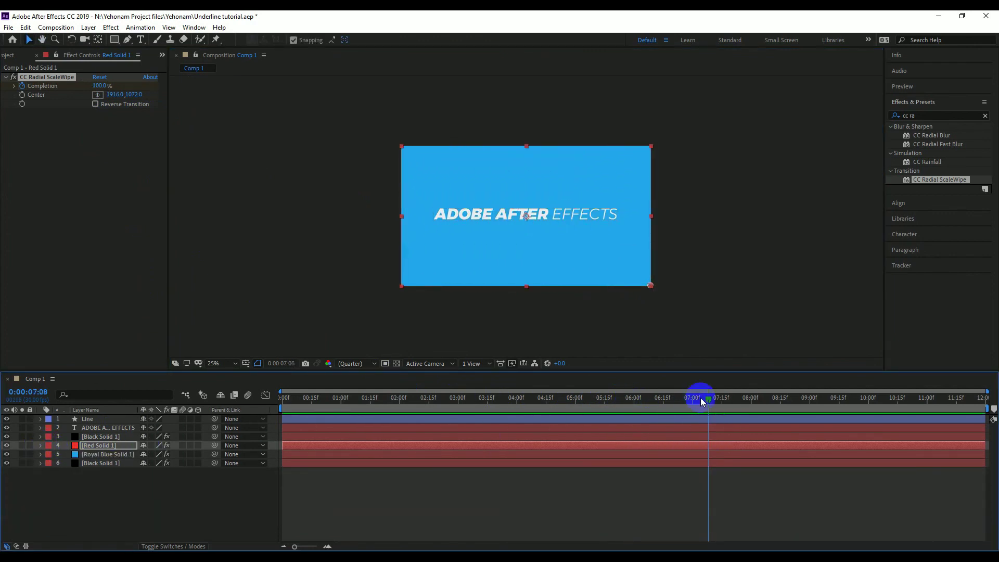
drag(708, 398, 267, 407)
key(space)
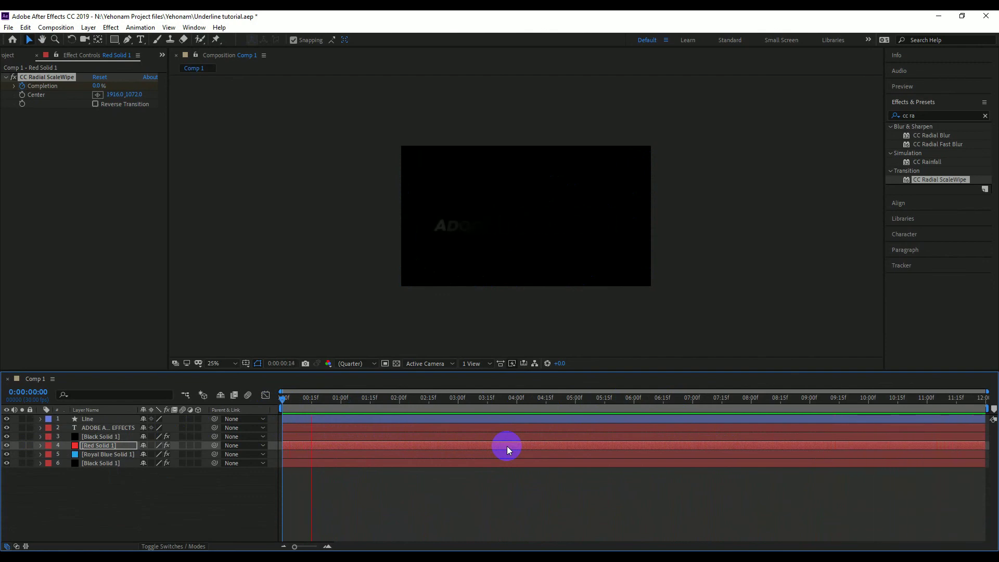
Save the project and add Comp 1 to the Render Queue
key(space)
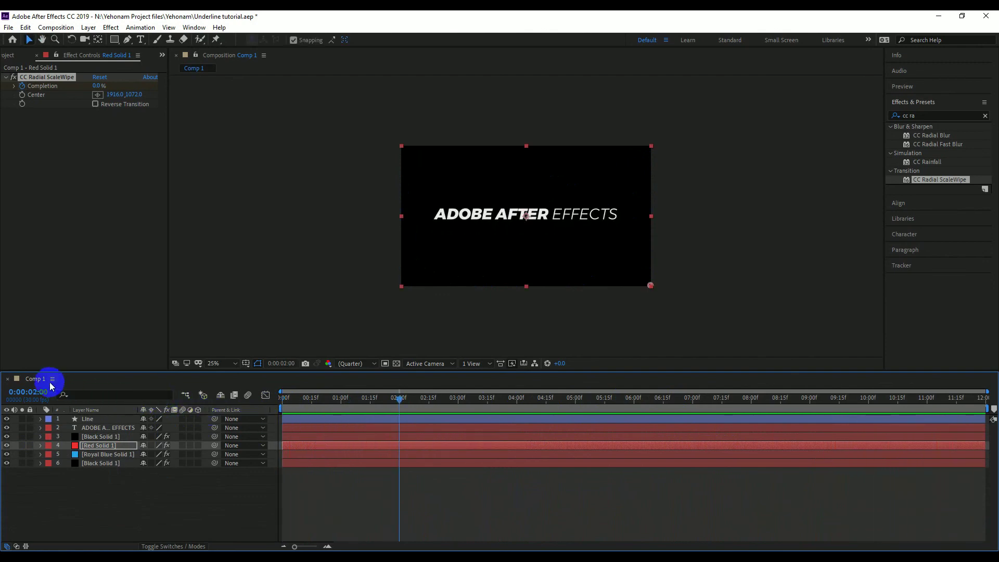
key(ctrl+s)
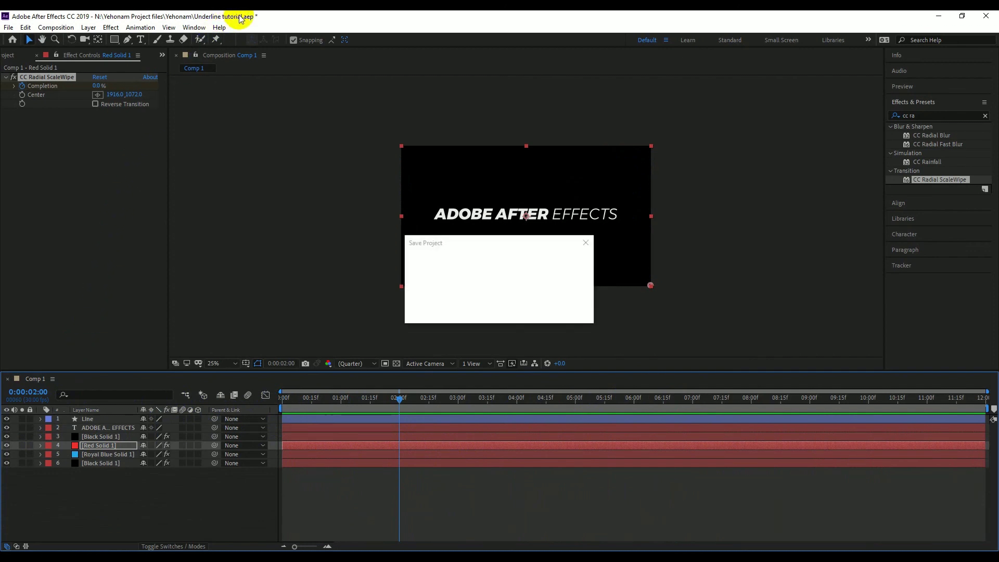
click(204, 510)
click(66, 30)
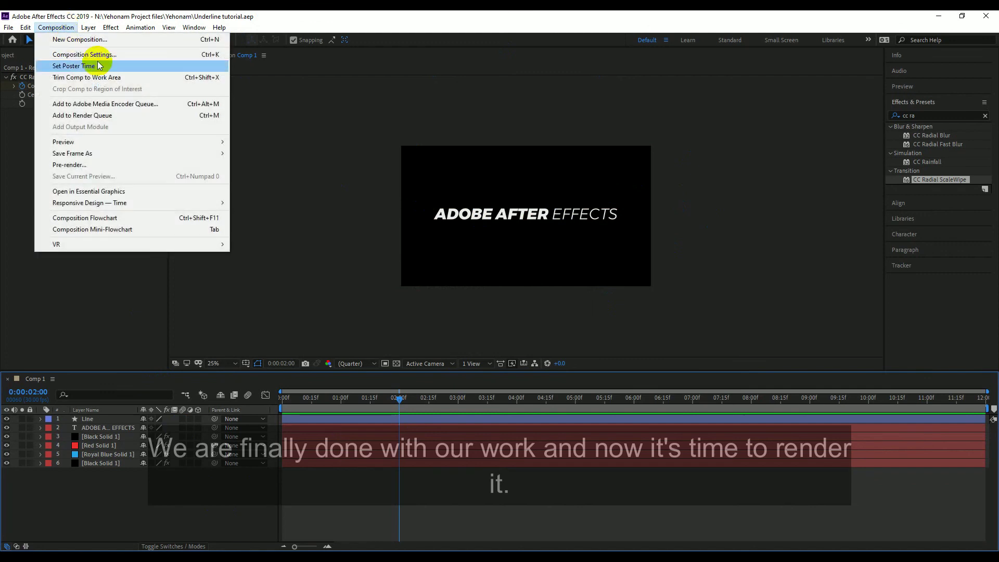
click(86, 115)
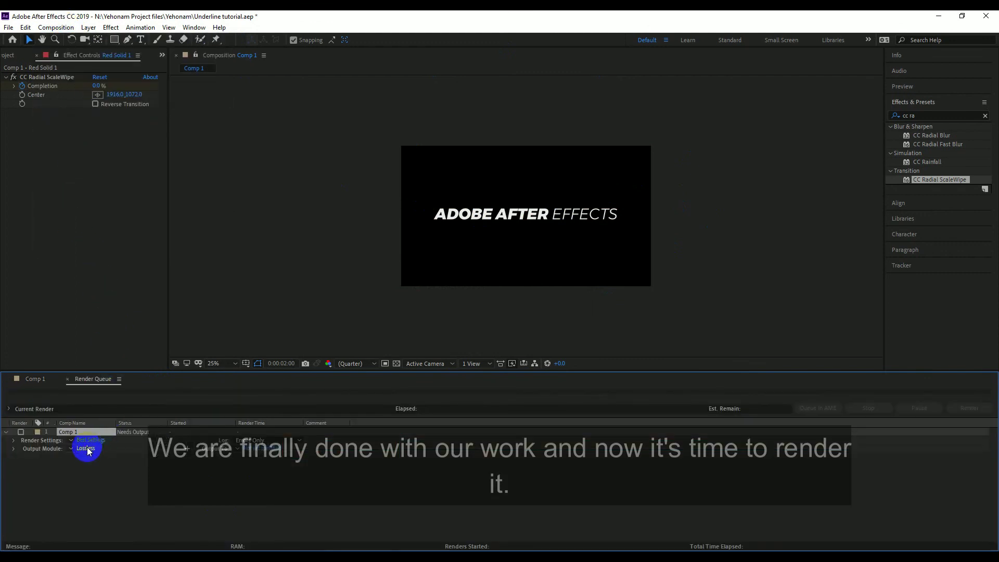
Change the output module's format from Lossless to QuickTime
click(71, 448)
click(94, 476)
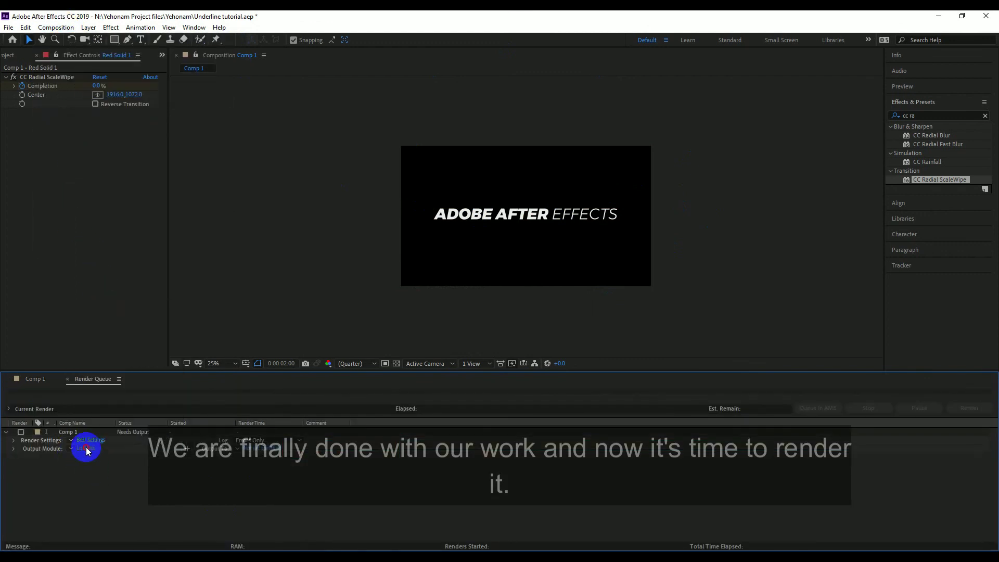
click(85, 448)
click(460, 160)
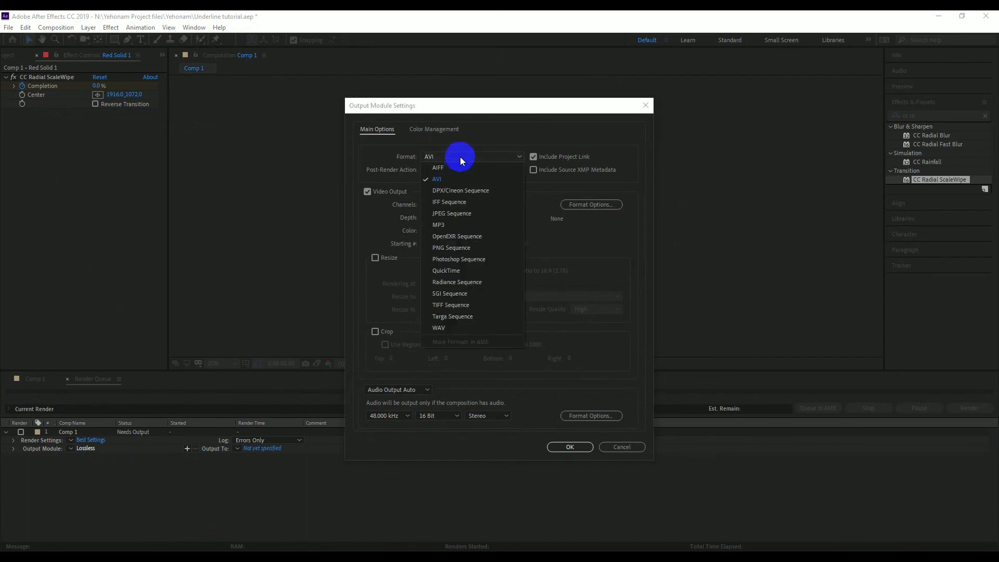
click(447, 270)
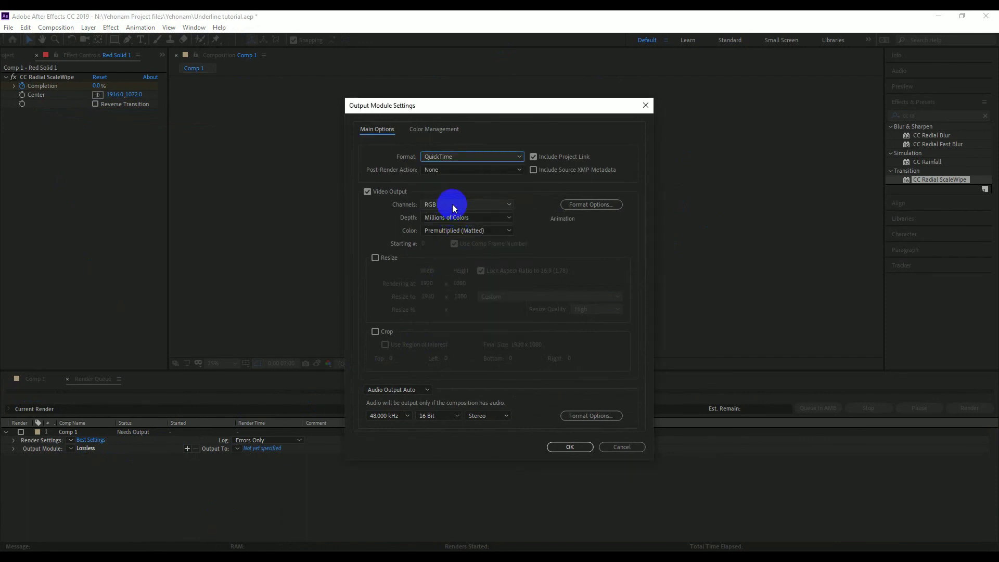
click(570, 448)
click(260, 449)
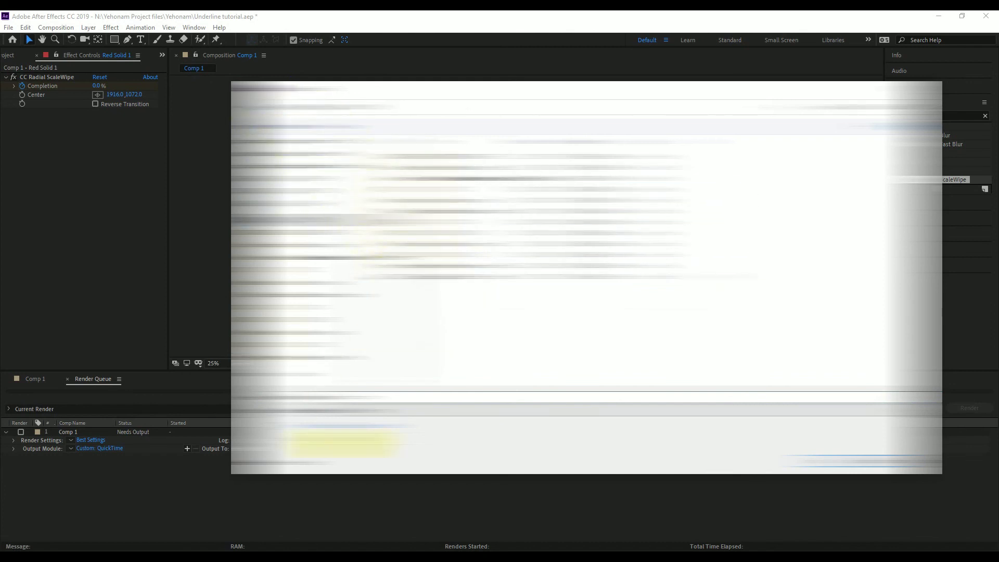
Save the render output as 'Adobe Animation Tutorial clip.mov'
mouse_move(291, 531)
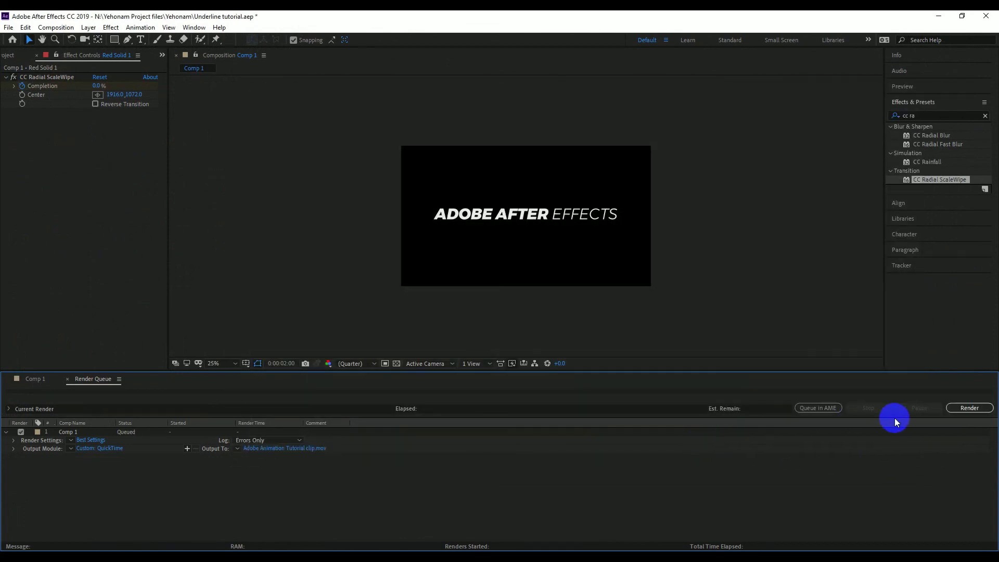
Start rendering Comp 1 to Adobe Animation Tutorial clip.mov
click(957, 410)
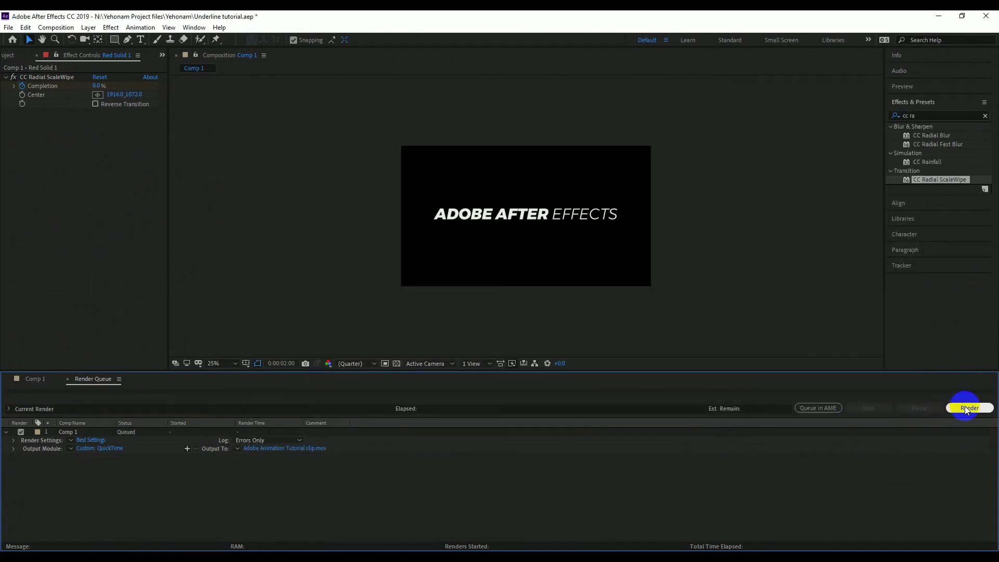
click(974, 413)
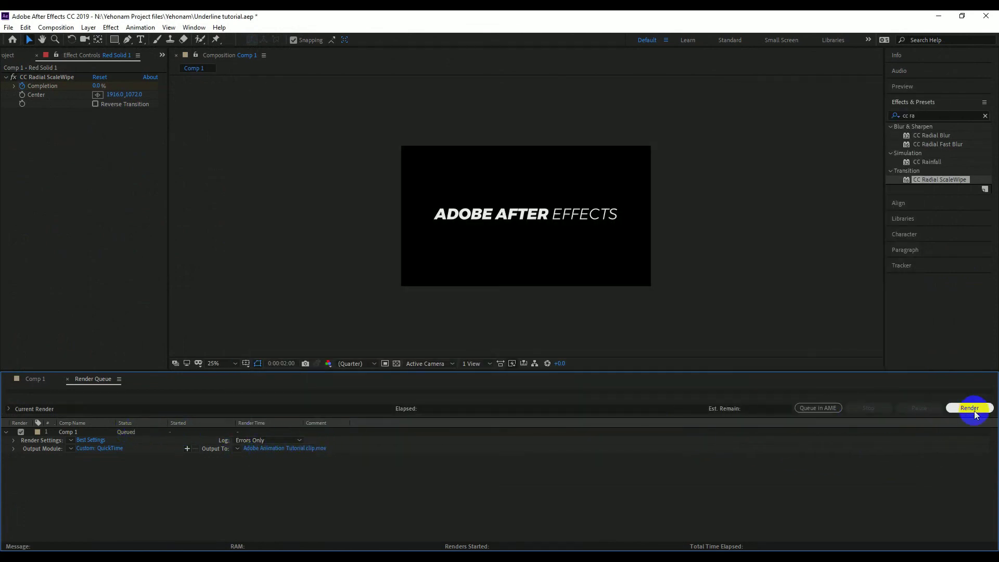